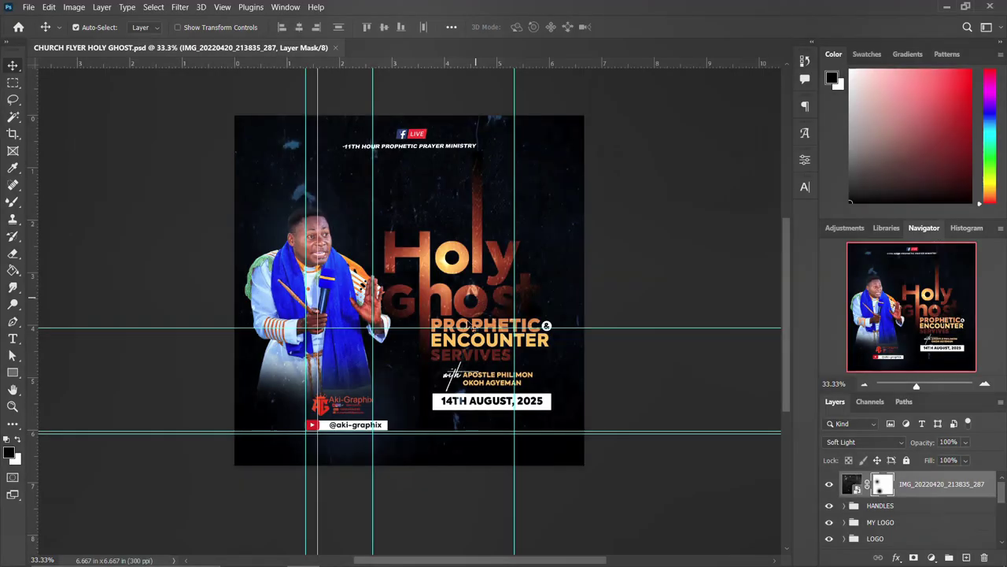
Start a new document and name it HOLY GHOST
scroll(470, 322, up, 1)
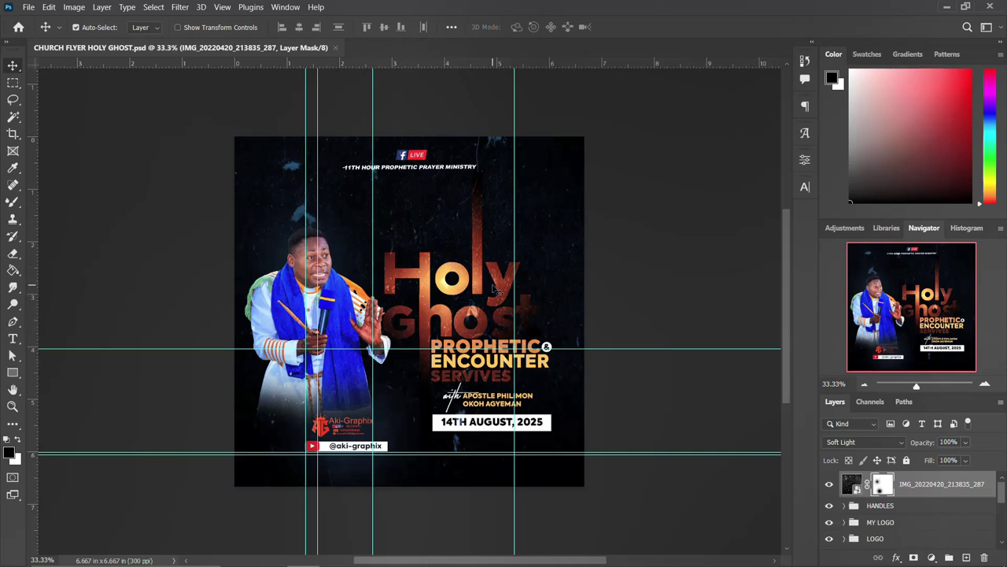
key(ctrl+n)
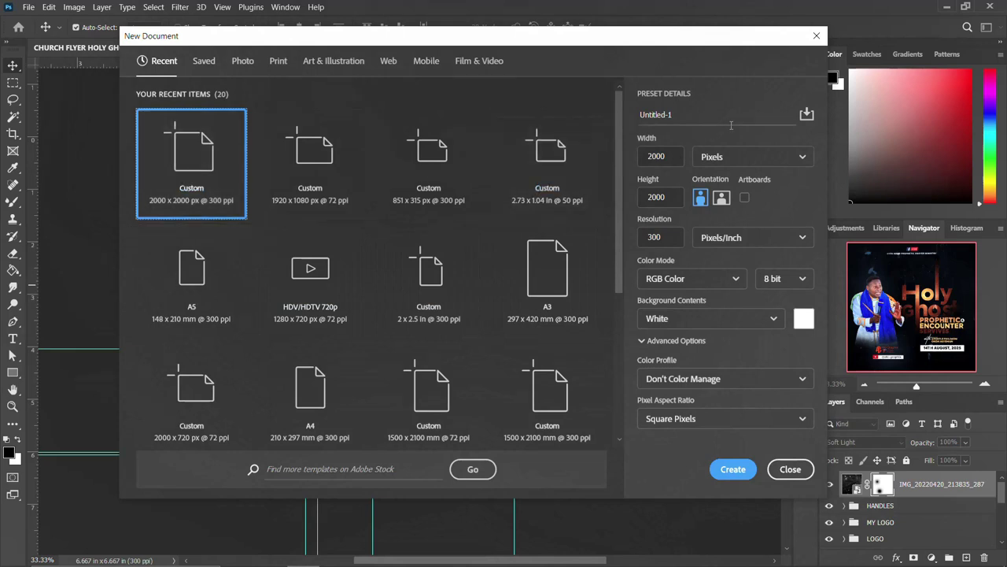
drag(706, 116, 629, 107)
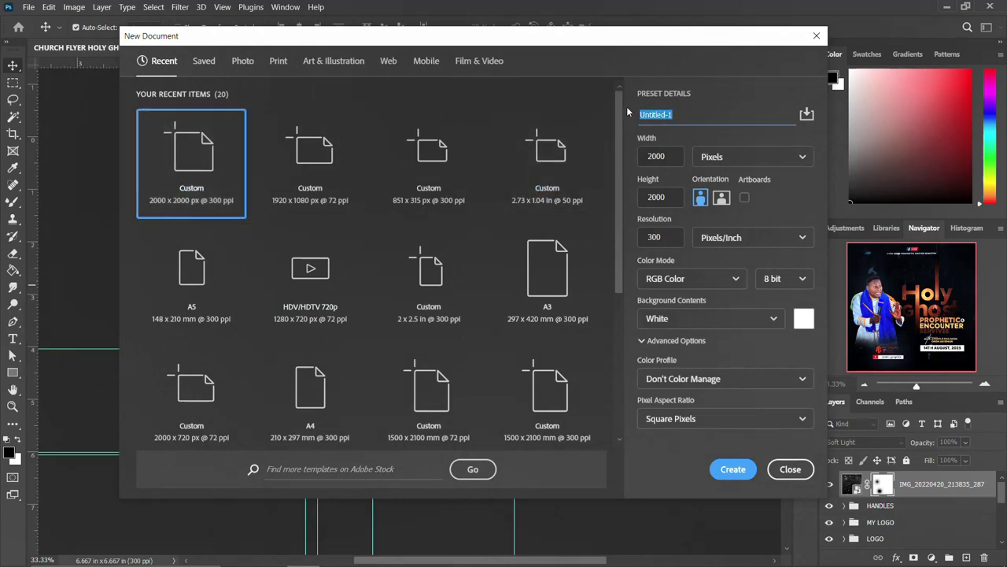
text(HOLY GHOST)
Create it at 2000×2000 px, 300 ppi, and unlock the background as Layer 0
click(672, 153)
click(668, 197)
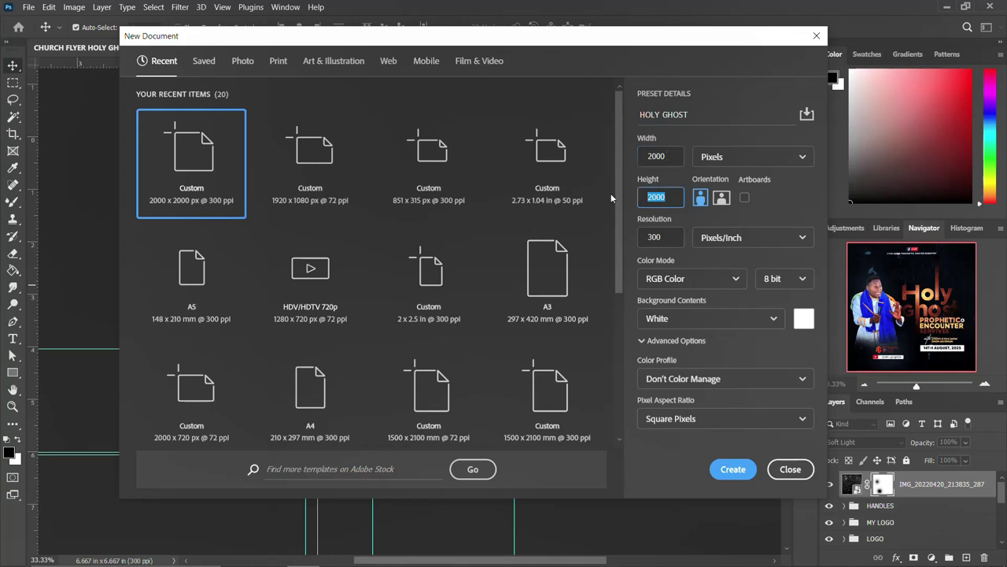
click(659, 236)
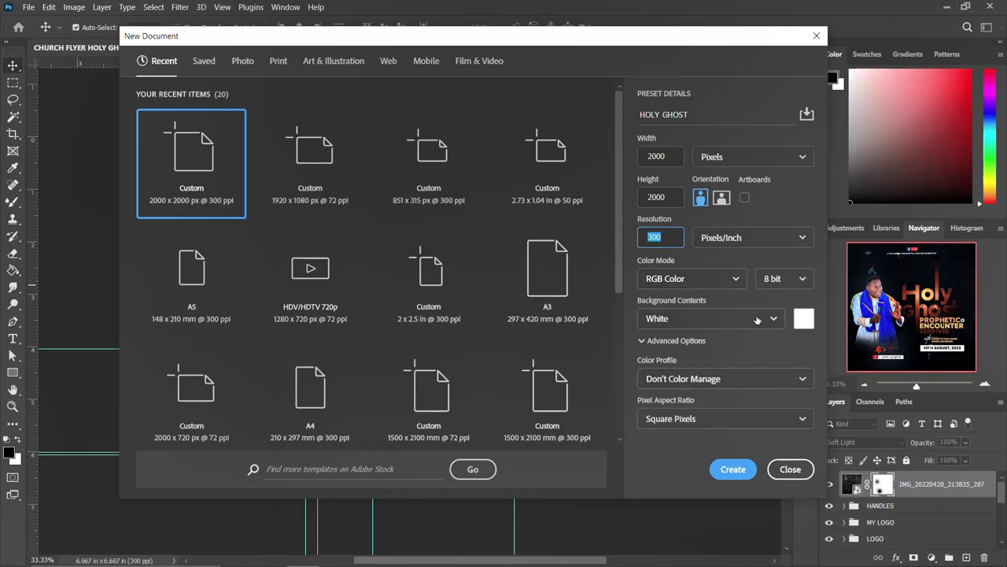
click(733, 470)
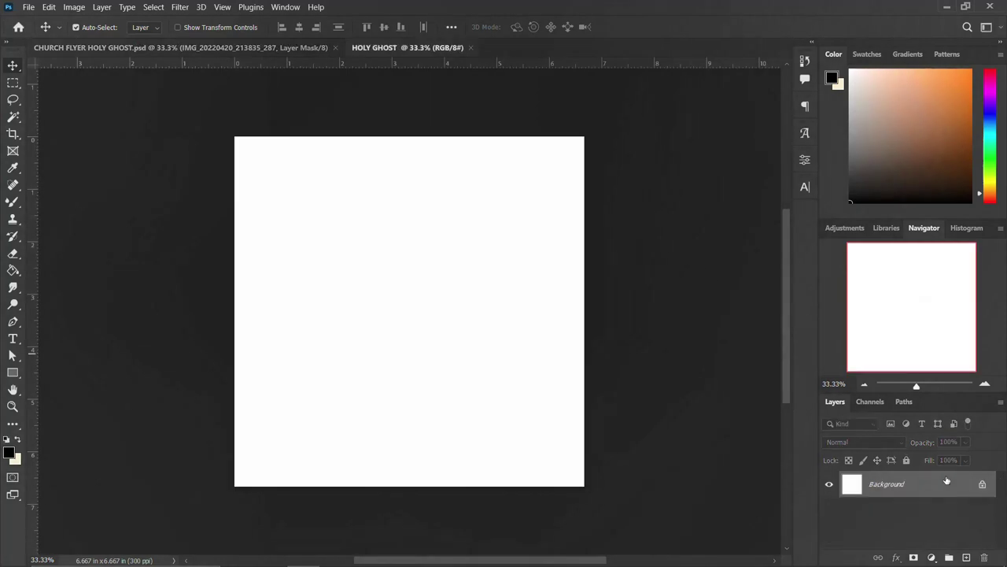
click(980, 485)
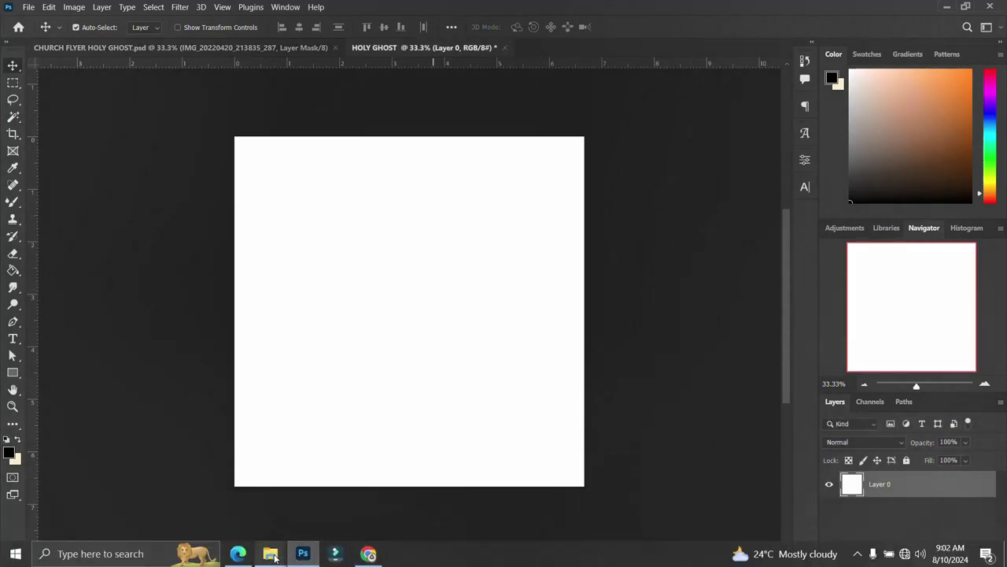
Drag the neww image from the Holy Ghost flyer folder into the document
mouse_move(270, 553)
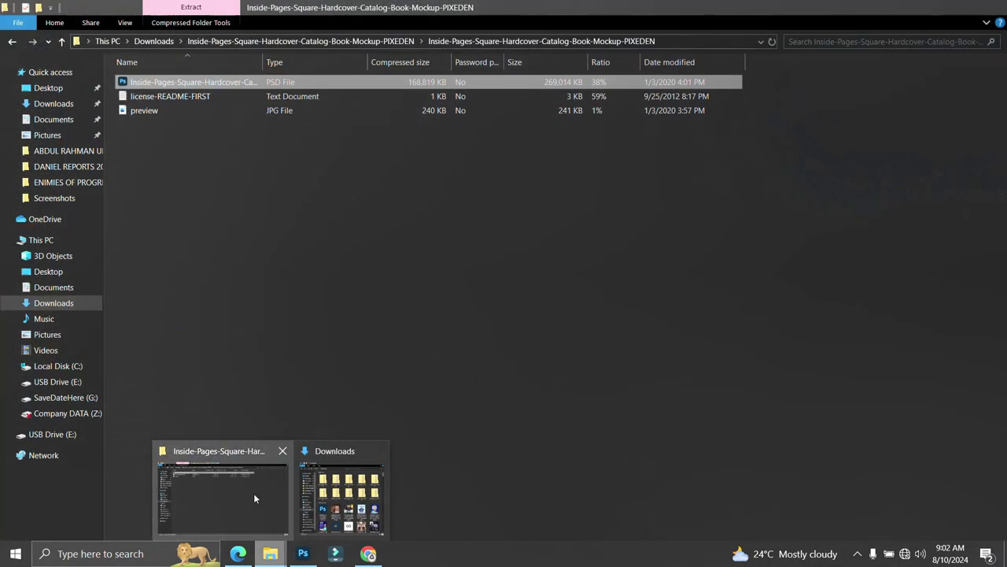
mouse_move(343, 504)
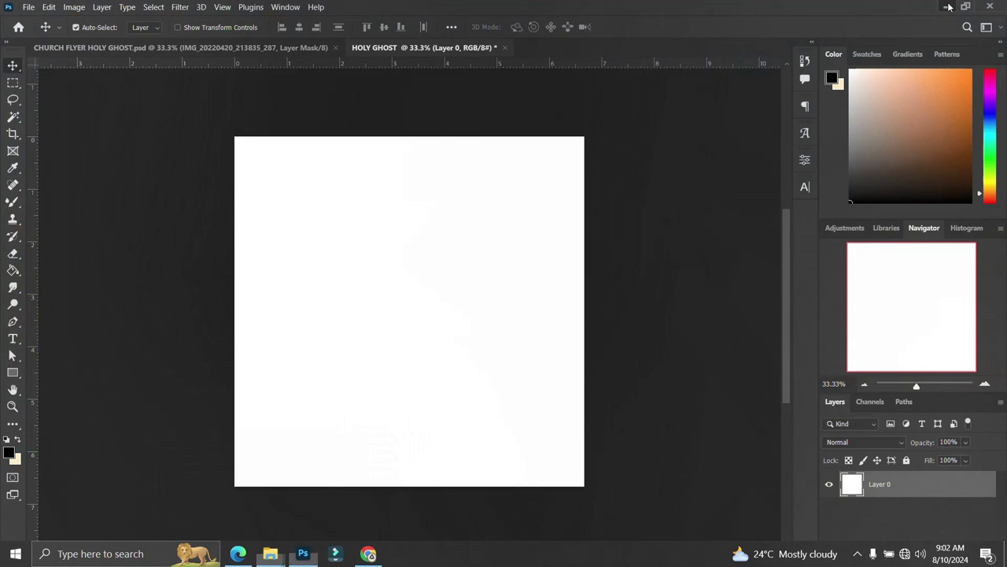
click(948, 6)
double_click(721, 78)
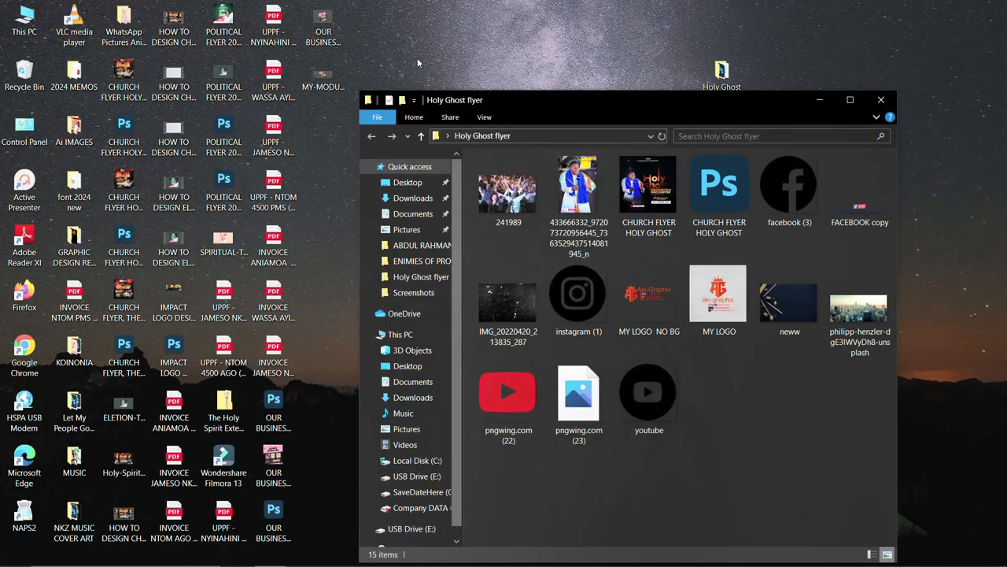
drag(597, 99, 457, 38)
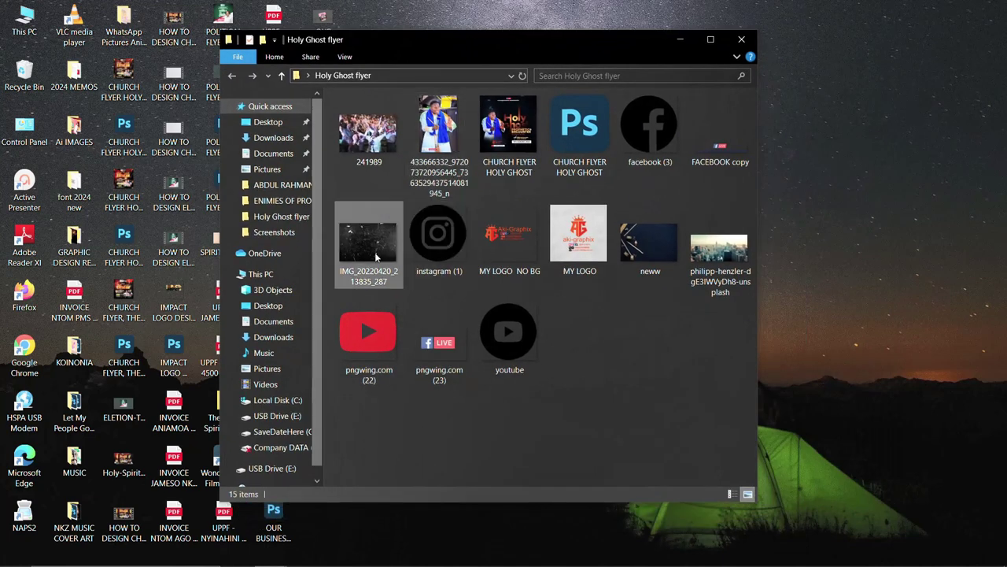
click(650, 246)
drag(649, 246, 384, 365)
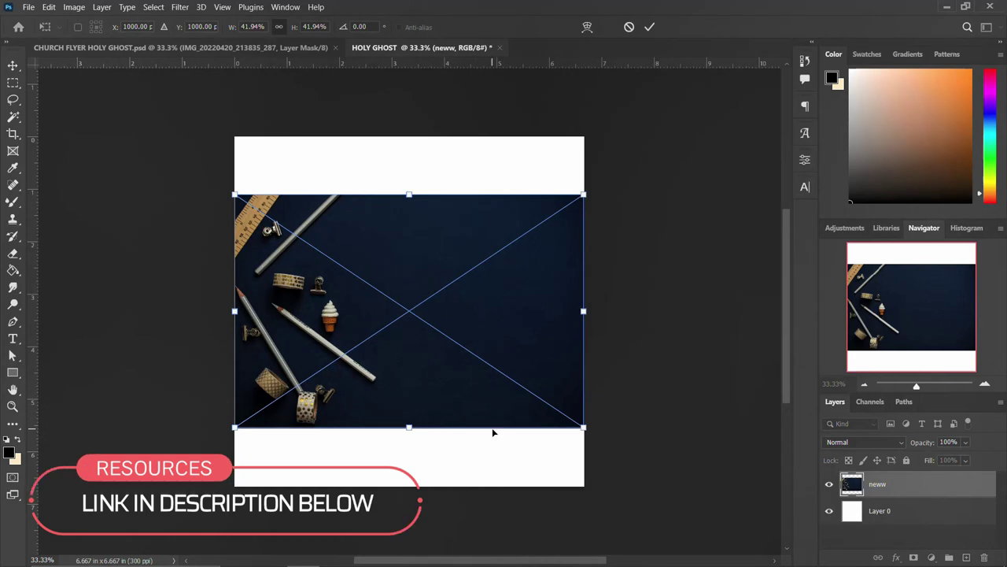
Enlarge and shift neww until it covers the whole canvas, then commit
drag(583, 426, 715, 472)
drag(571, 411, 459, 412)
mouse_move(590, 320)
mouse_down()
mouse_move(600, 322)
mouse_move(581, 333)
mouse_up()
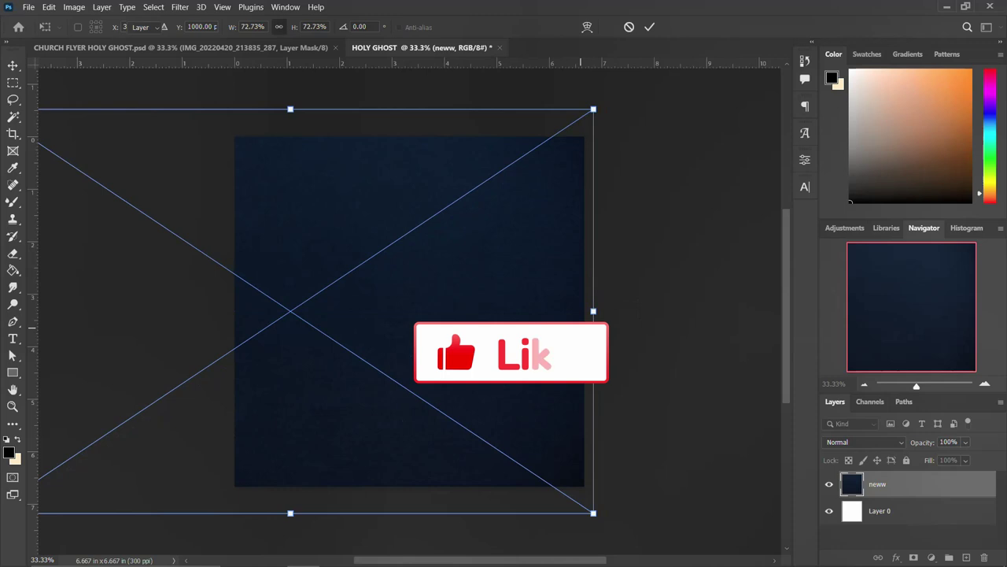
key(Return)
mouse_move(348, 551)
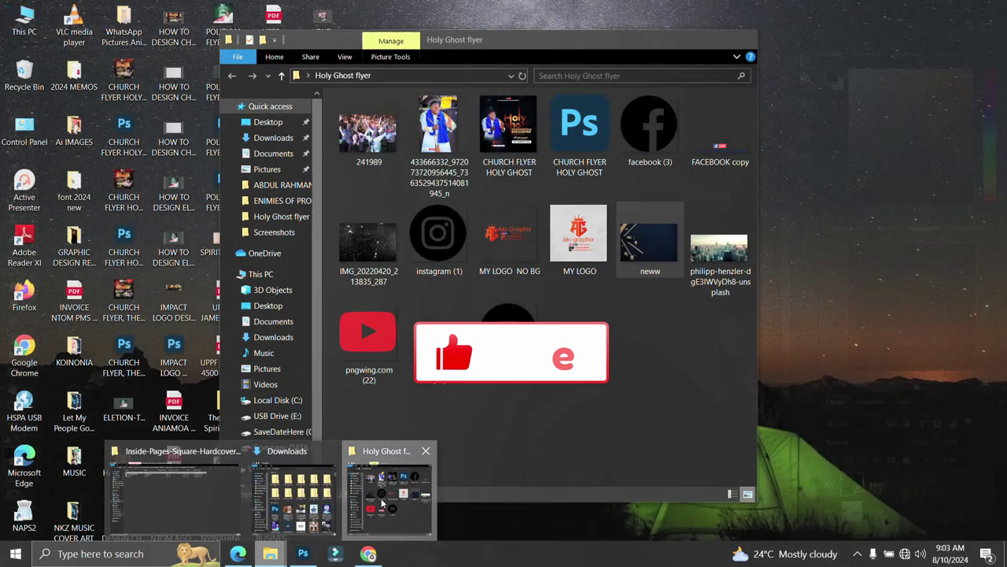
Place the philipp-henzler city skyline photo along the bottom of the canvas
click(386, 496)
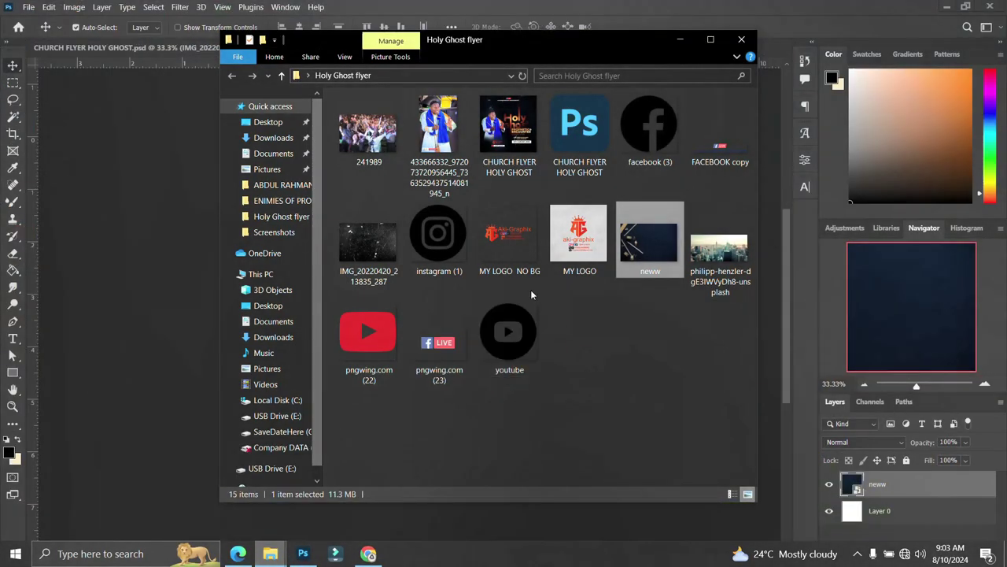
click(718, 284)
drag(718, 284, 195, 327)
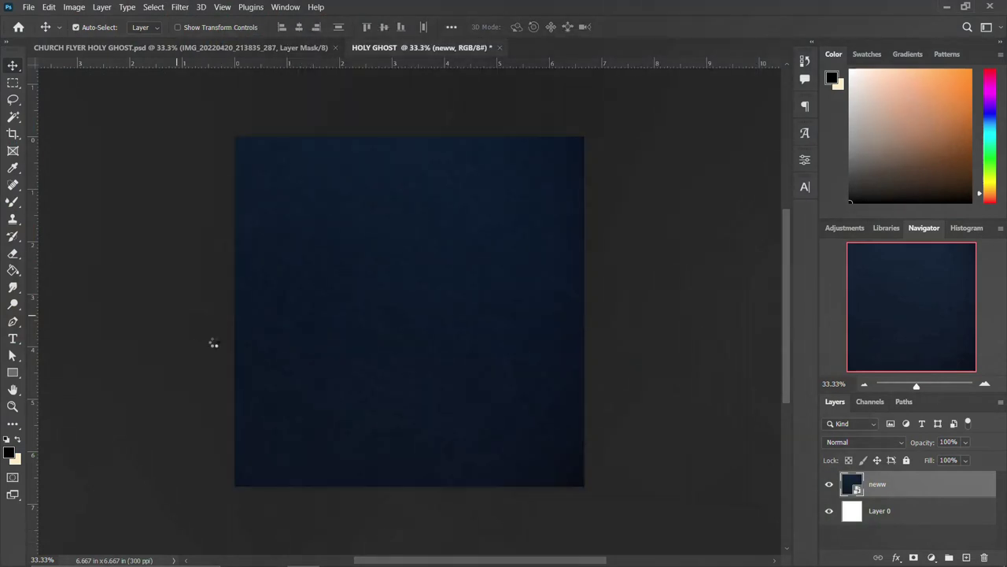
drag(374, 332, 418, 405)
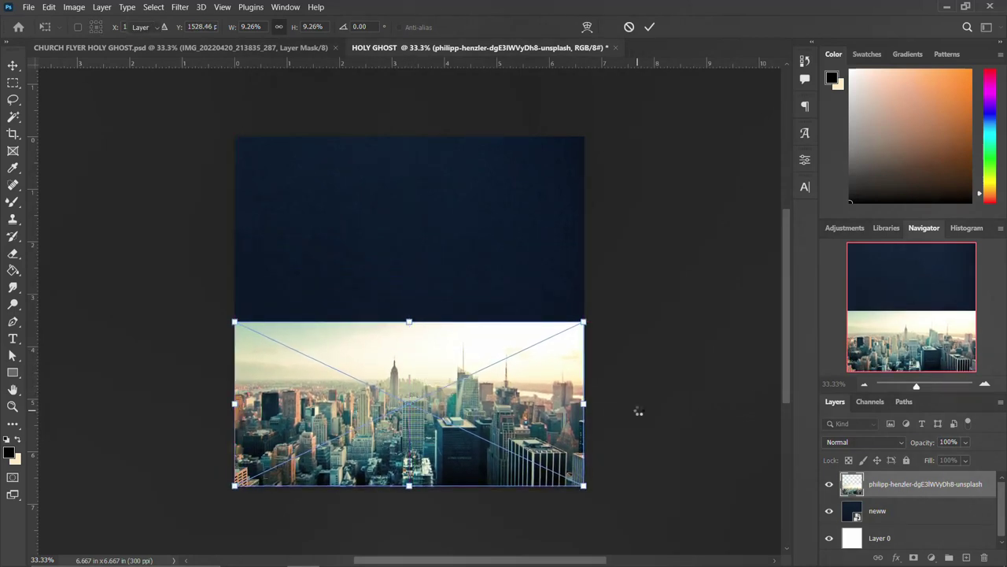
key(Return)
Set the skyline layer's blend mode to Overlay
click(875, 445)
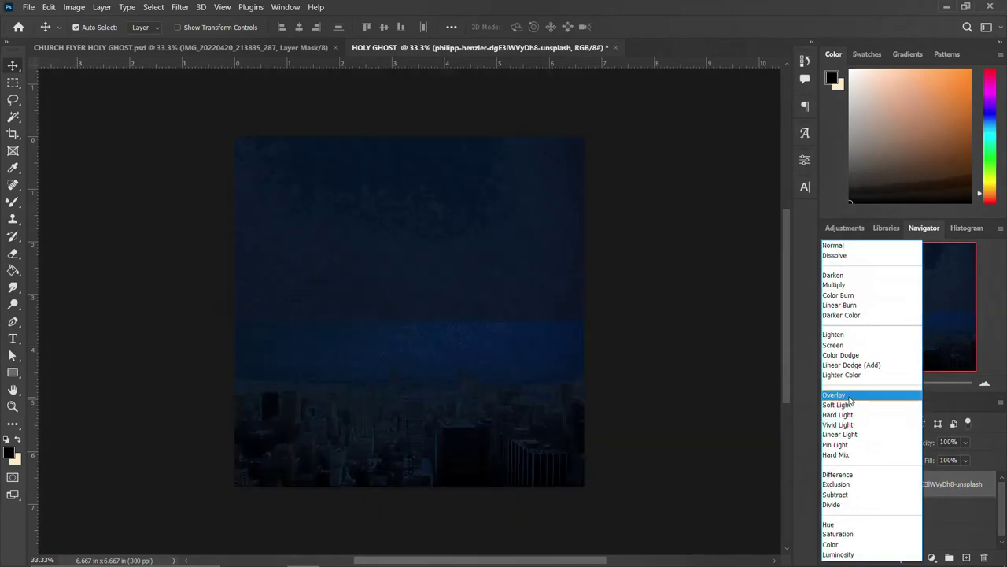
click(851, 398)
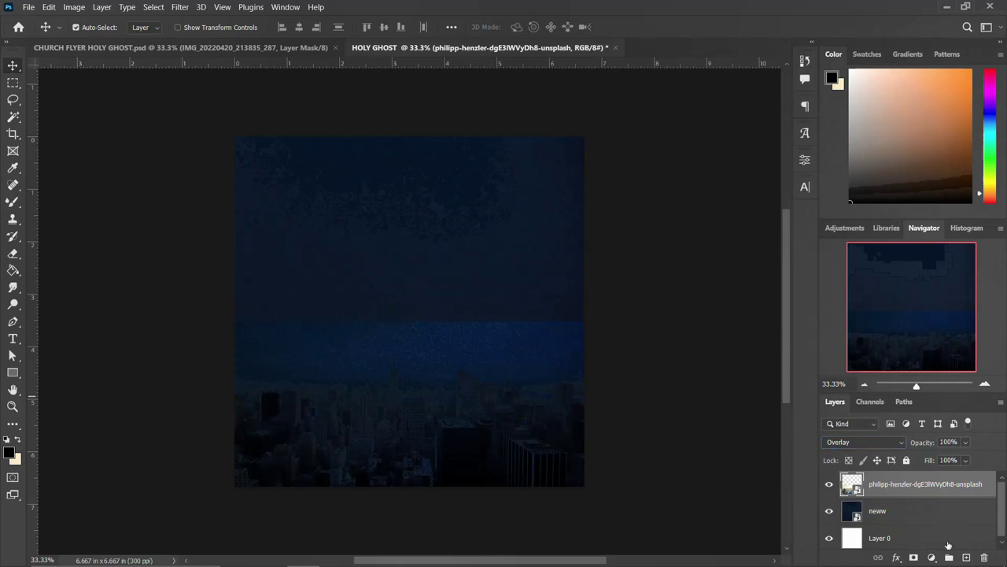
click(931, 557)
Add a layer mask to the skyline and paint out the bright horizon band
click(874, 480)
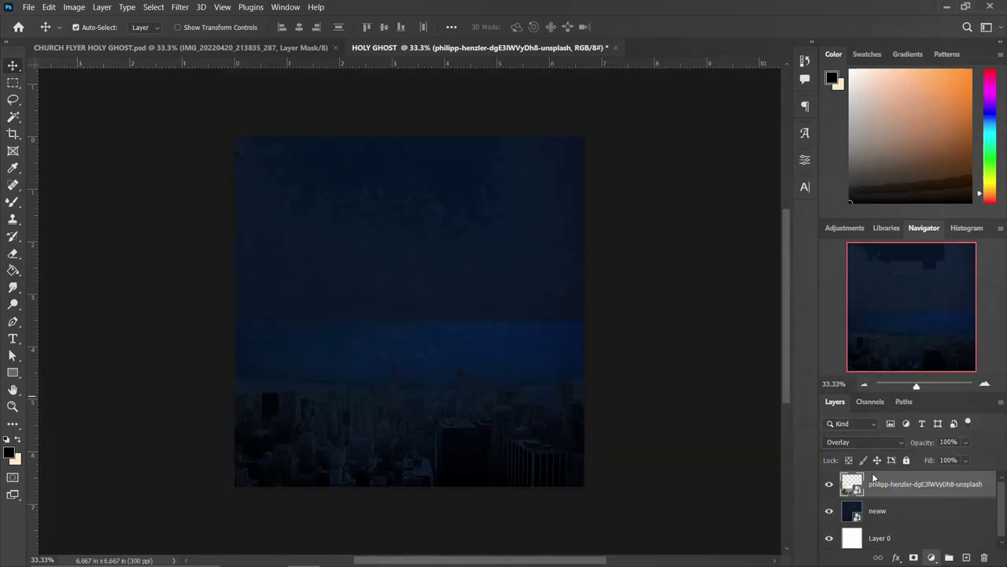
click(913, 558)
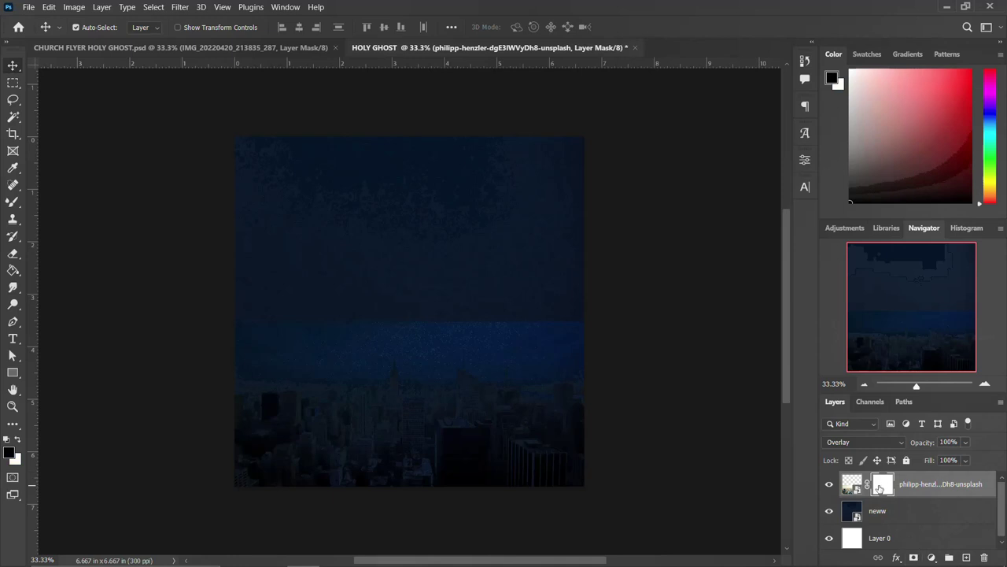
key(b)
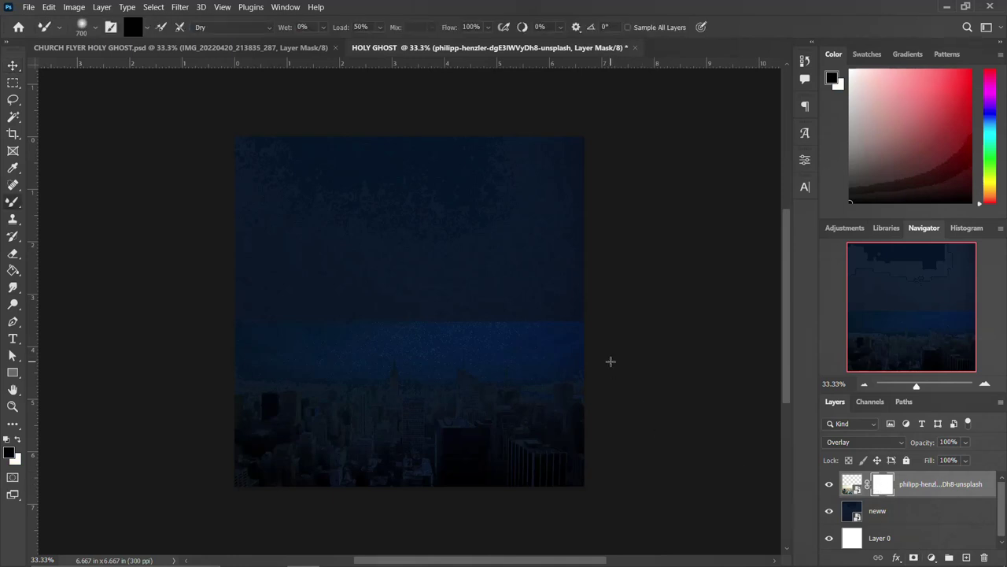
mouse_move(616, 326)
mouse_down()
mouse_move(382, 310)
mouse_move(234, 314)
mouse_move(561, 318)
mouse_up()
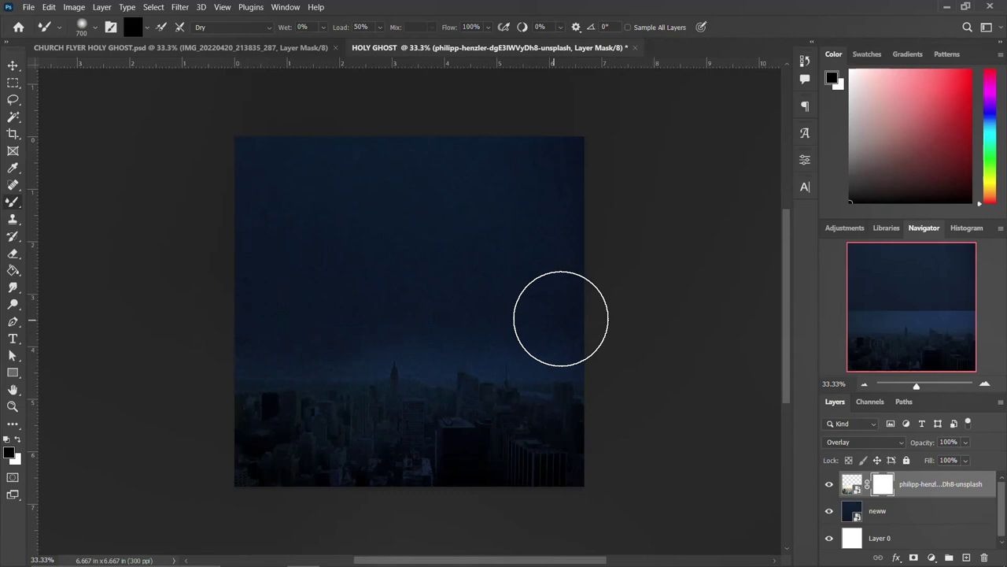
Lower the skyline layer's opacity to 50%
click(922, 443)
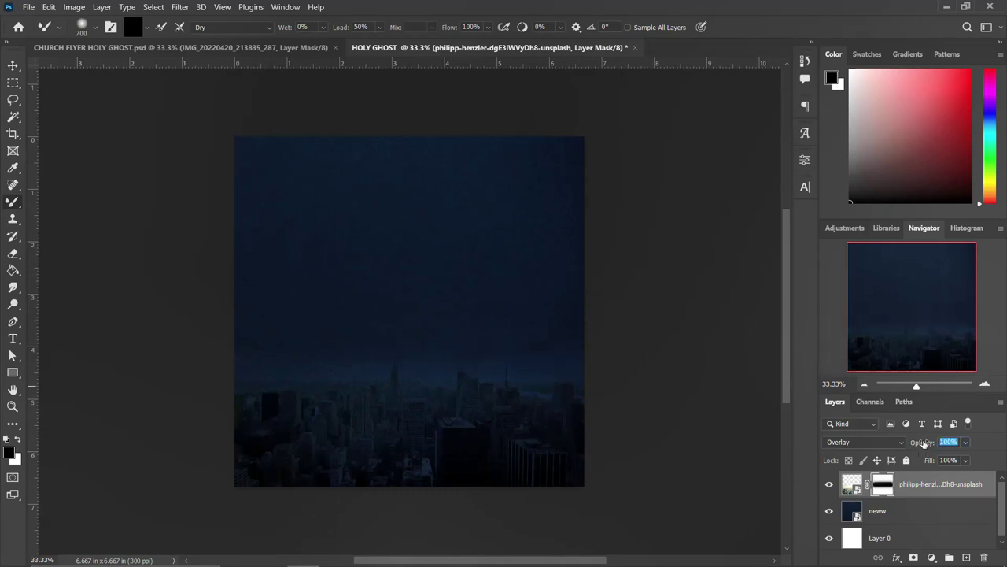
text(20)
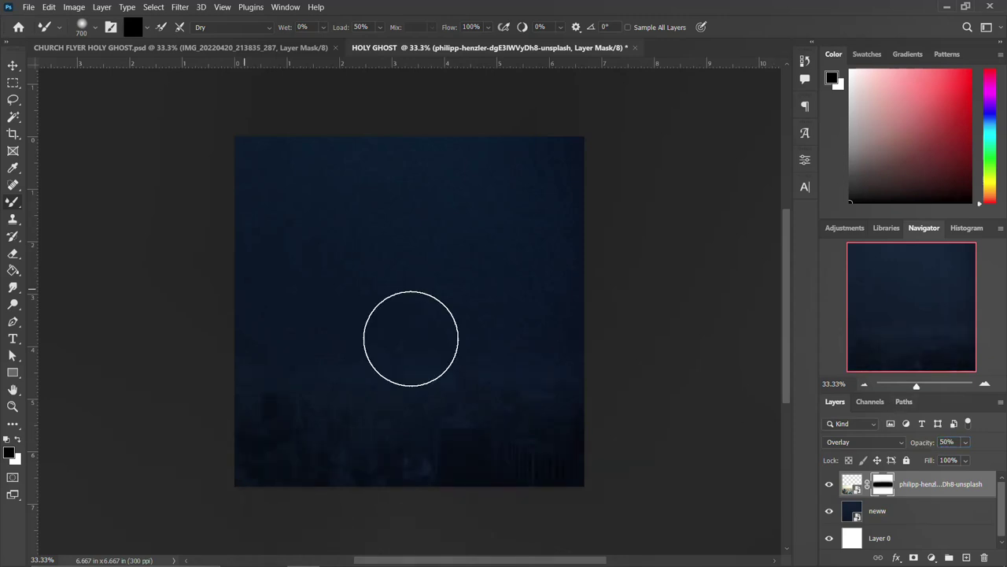
click(13, 65)
Place the 241989 crowd photo and enlarge it across the top of the flyer
mouse_move(265, 562)
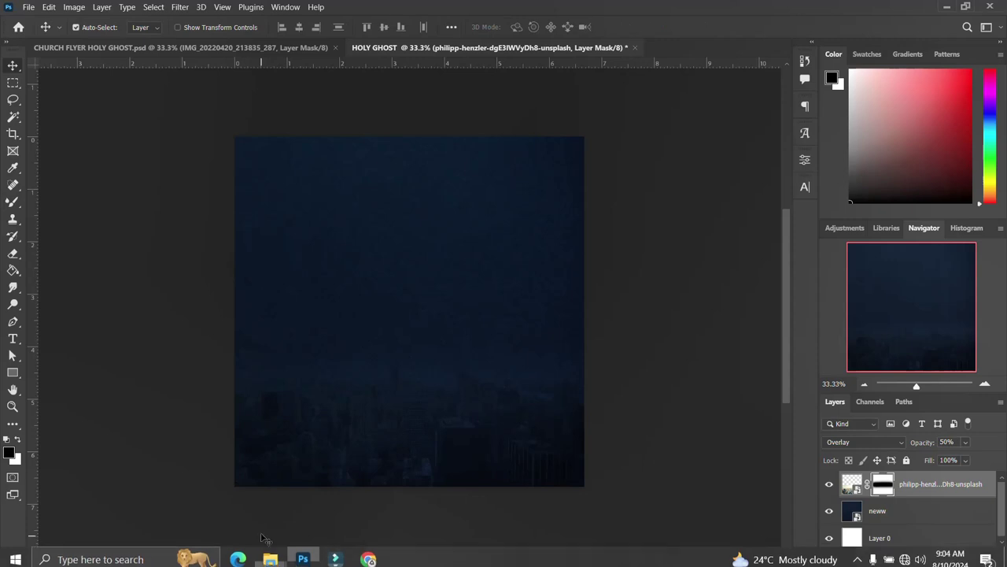
click(397, 492)
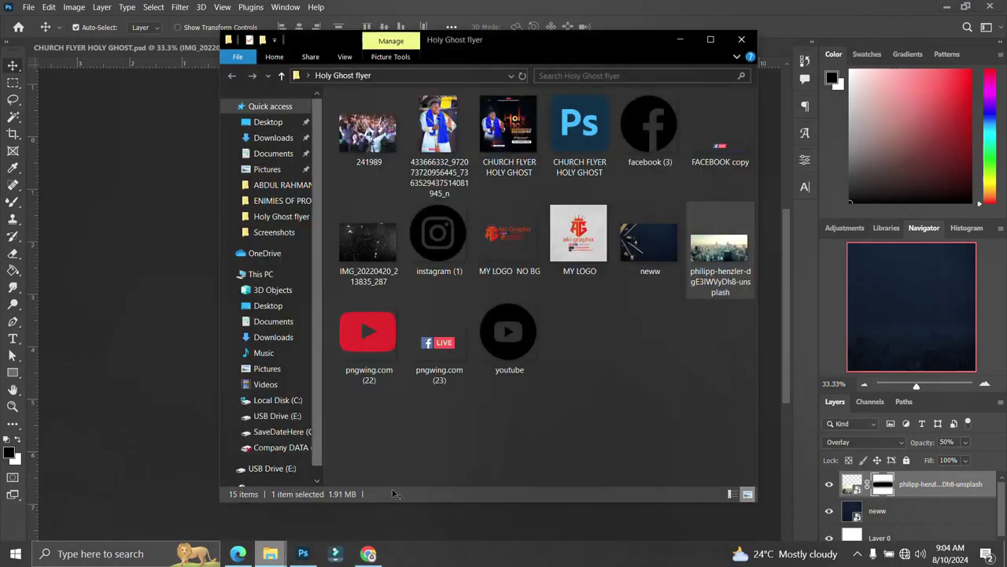
drag(367, 130, 143, 320)
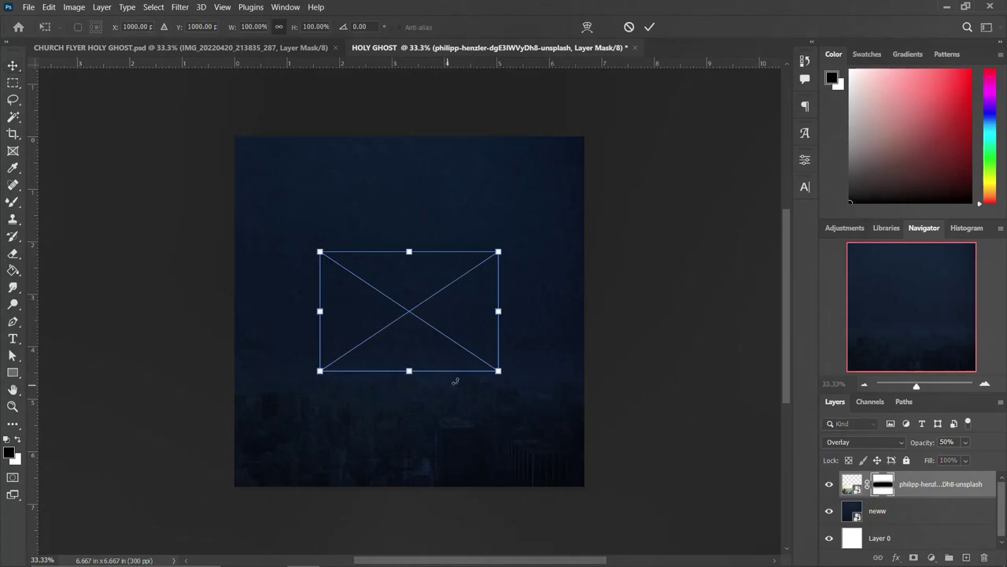
drag(498, 371, 522, 302)
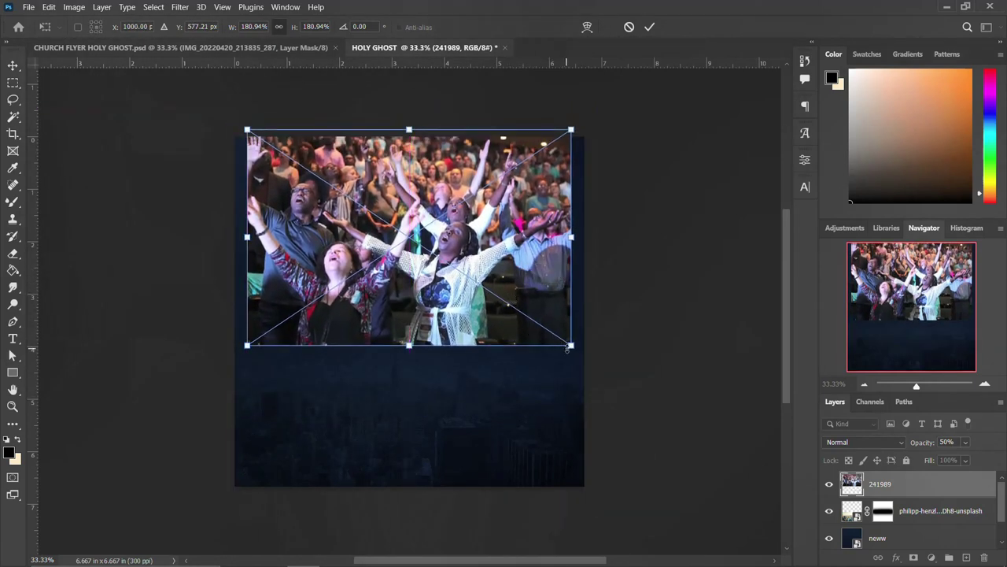
key(Return)
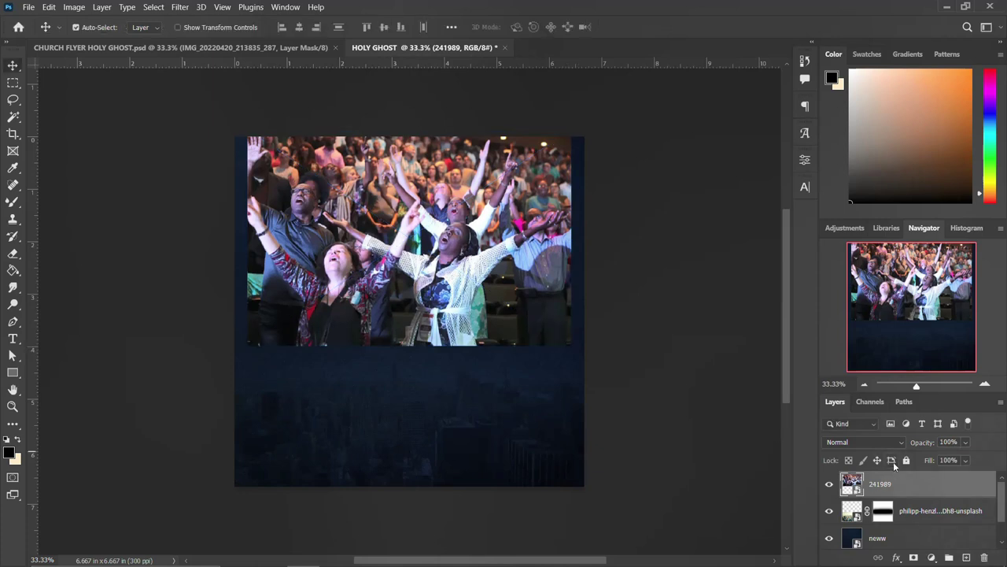
Add a layer mask to the crowd photo and fade its right edge and bottom
click(913, 558)
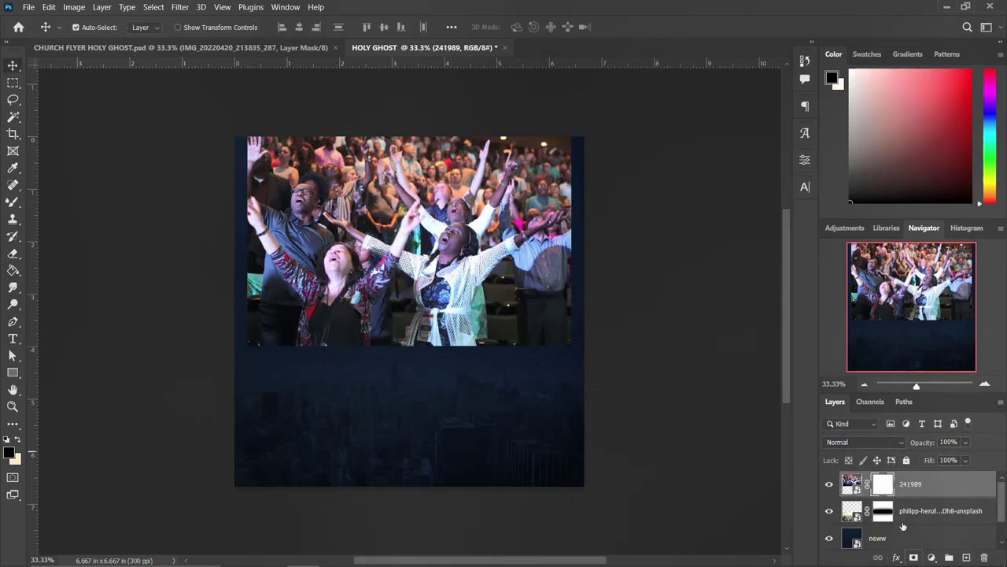
key(b)
mouse_move(580, 175)
mouse_down()
mouse_move(582, 336)
mouse_move(560, 370)
mouse_move(250, 336)
mouse_move(277, 363)
mouse_move(235, 337)
mouse_move(210, 164)
mouse_move(209, 214)
mouse_move(231, 151)
mouse_move(201, 313)
mouse_move(569, 347)
mouse_up()
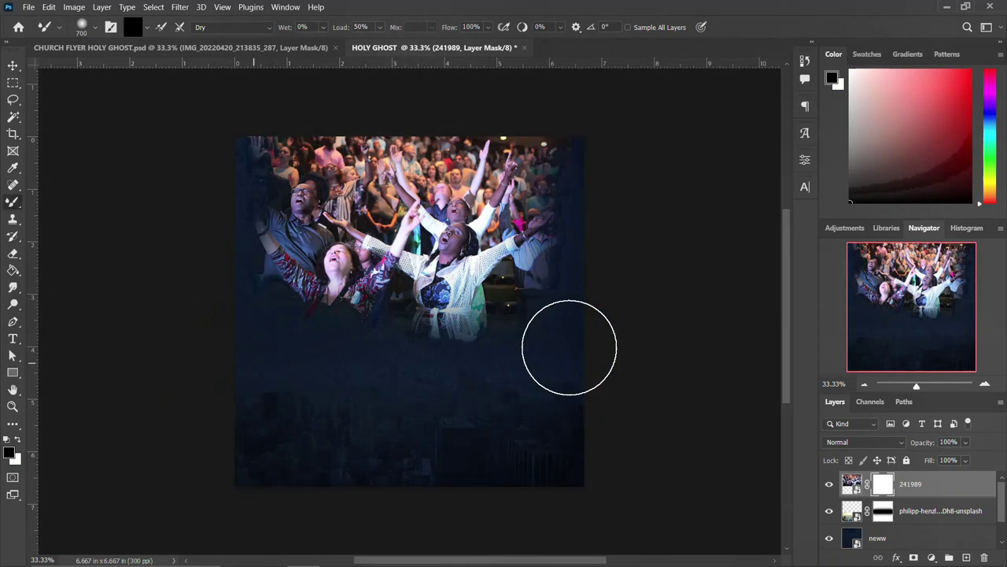
Blend the 241989 crowd photo in Soft Light at 20% opacity
click(875, 445)
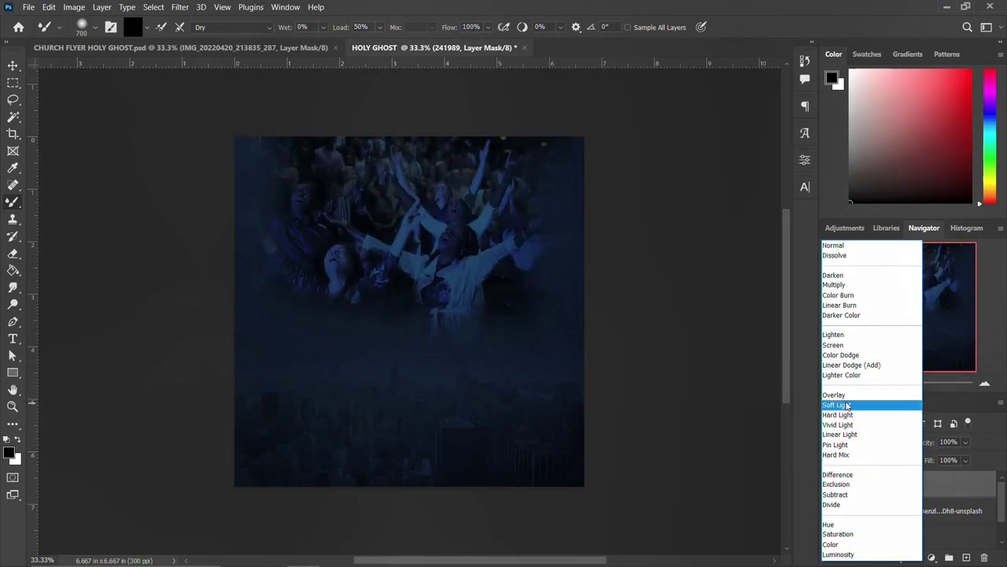
click(847, 406)
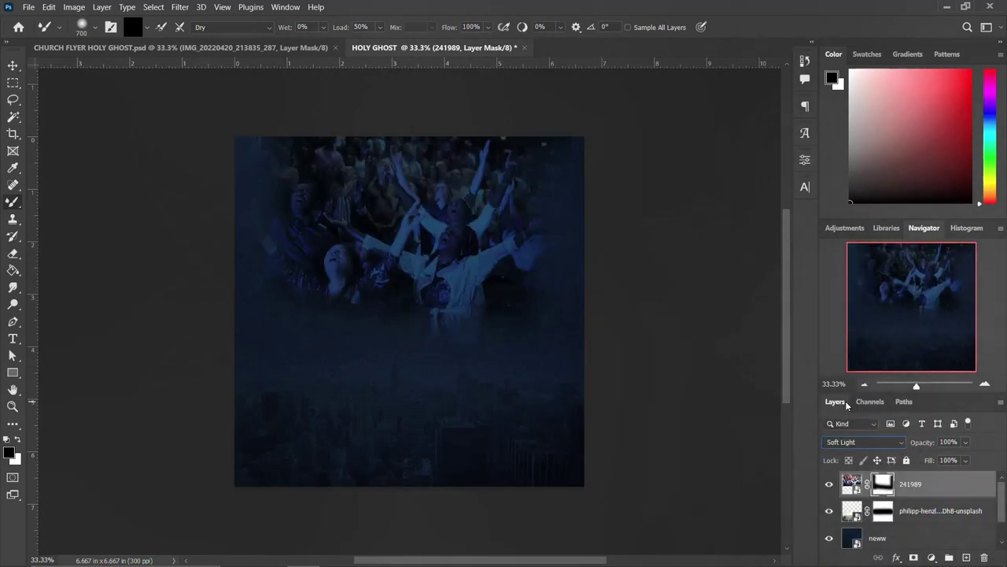
click(927, 444)
text(20)
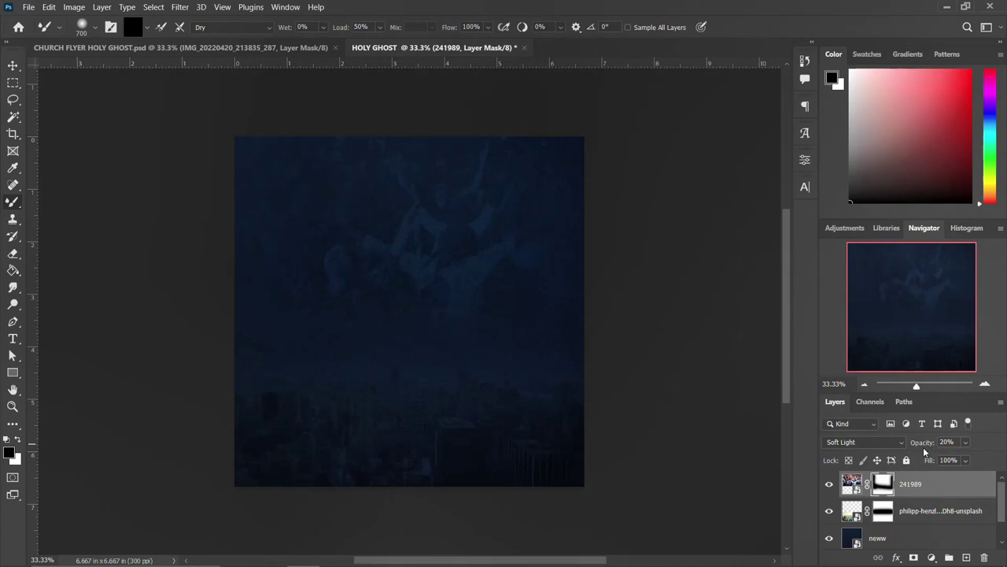
text(0)
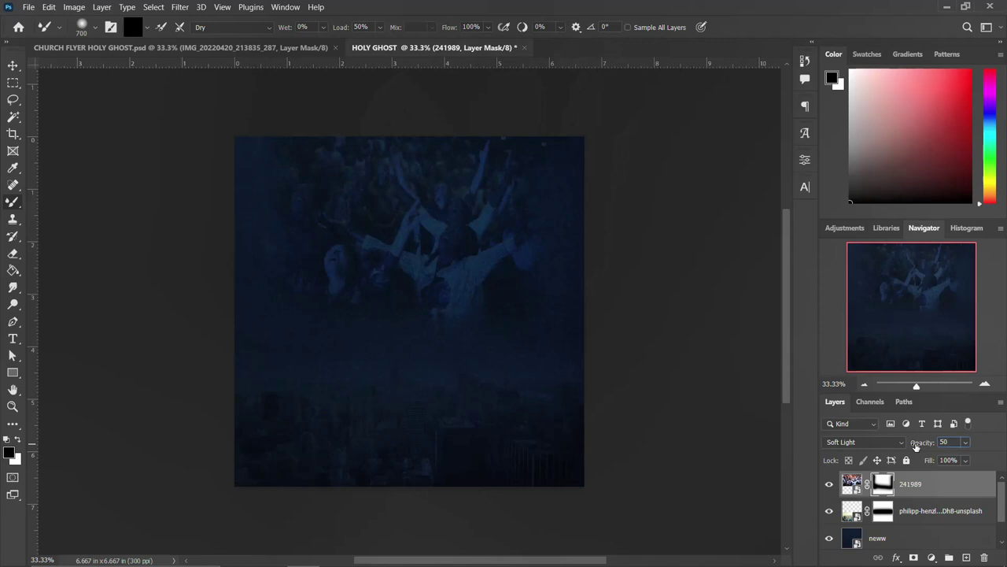
text(20)
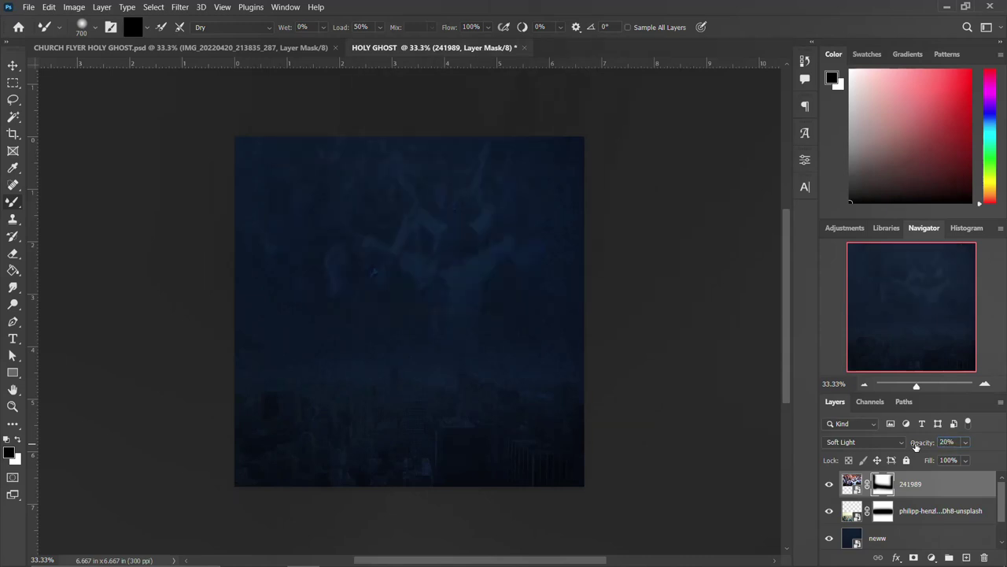
click(13, 66)
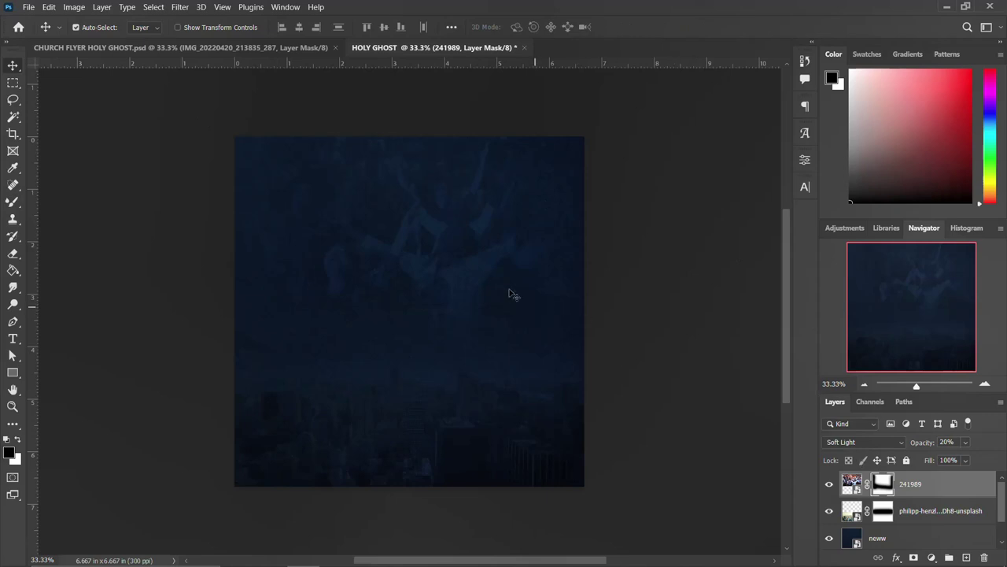
Group every layer from Layer 0 to the crowd photo and name the group BACKGROUND
scroll(913, 535, down, 1)
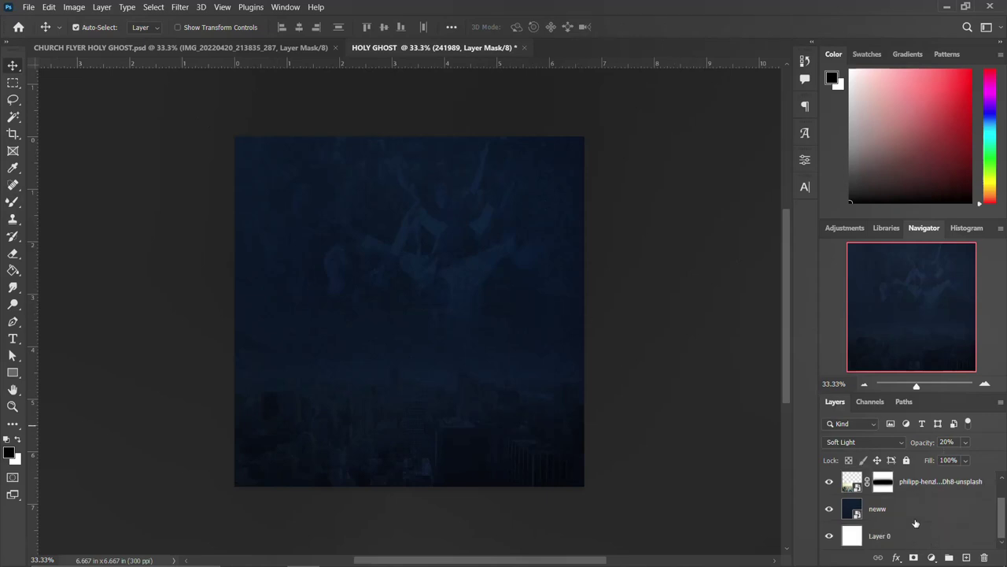
click(901, 536)
scroll(901, 523, up, 1)
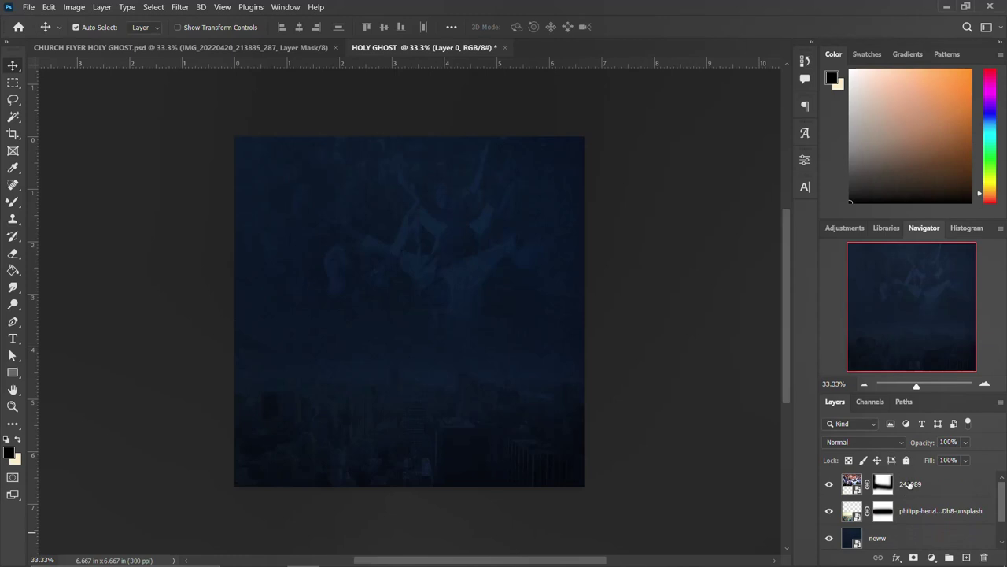
shift+click(910, 484)
key(ctrl+g)
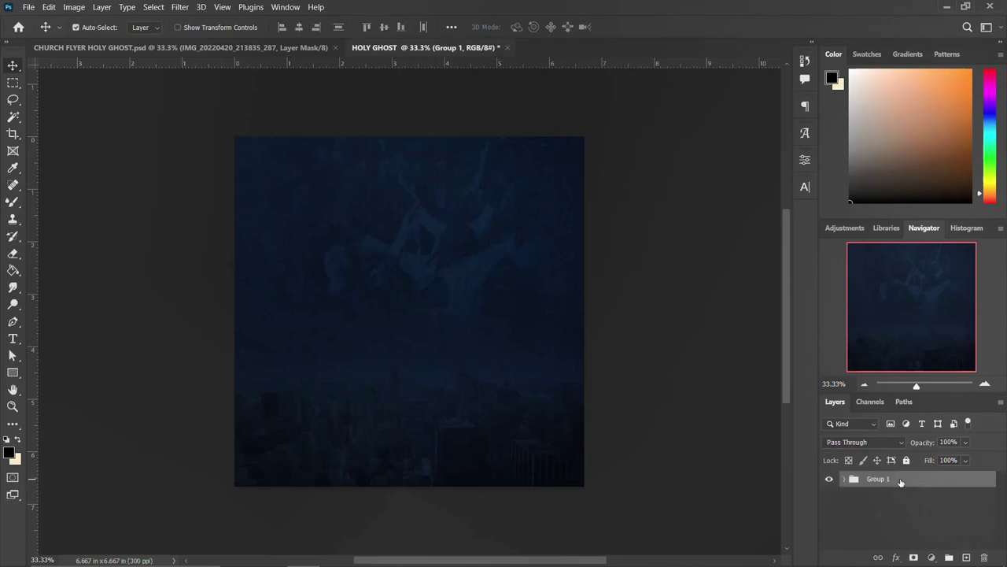
double_click(887, 477)
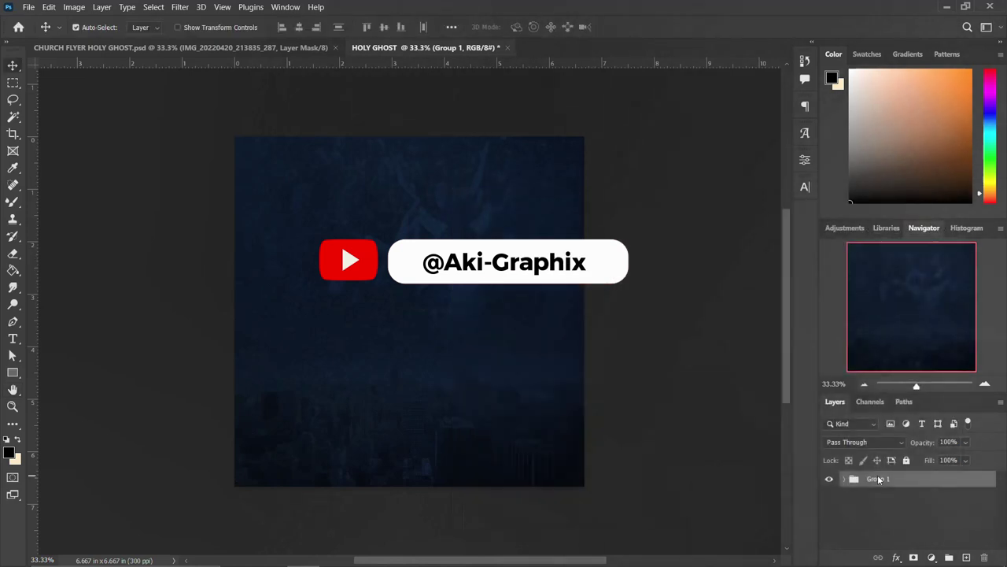
double_click(878, 479)
text(BACKGROU)
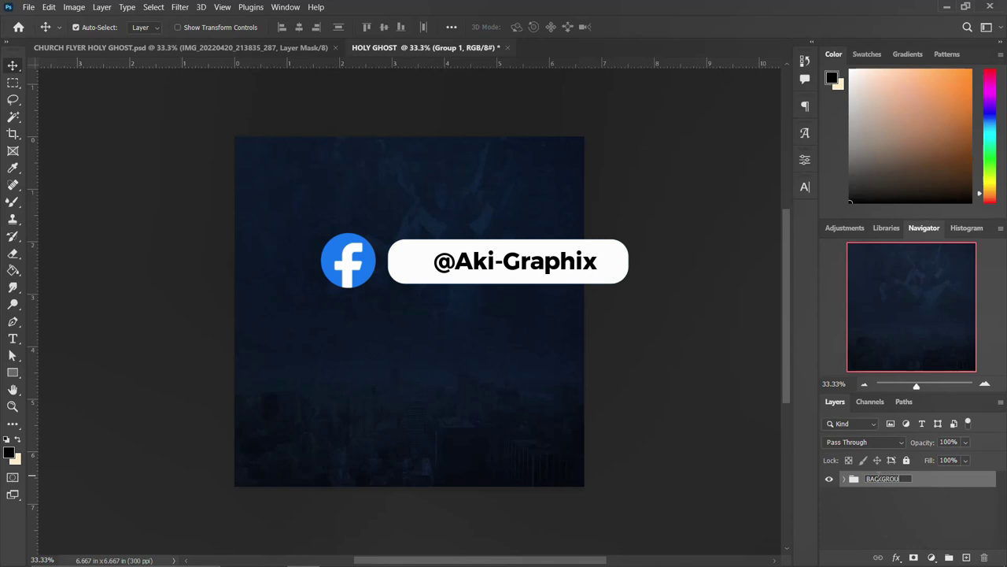
key(Return)
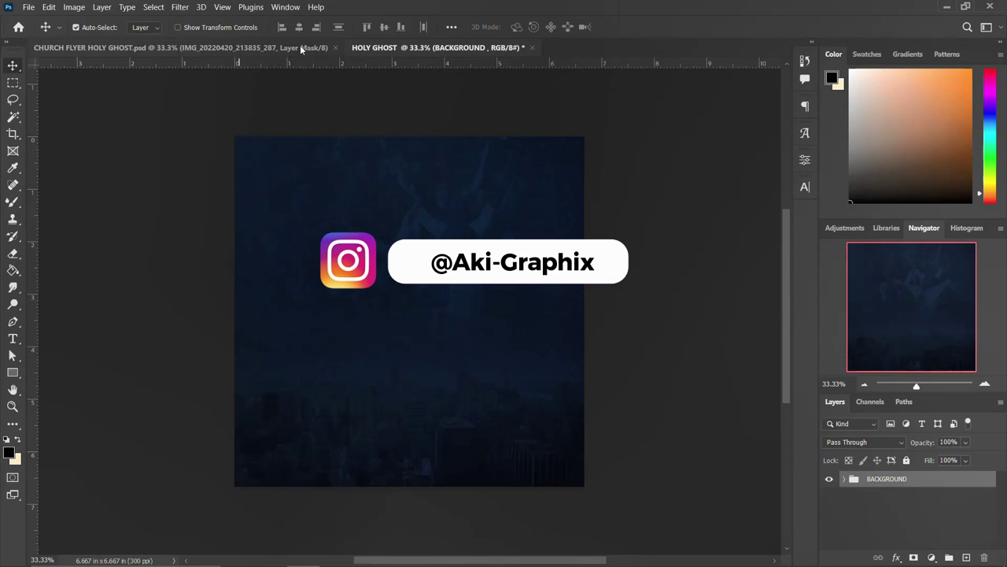
click(221, 8)
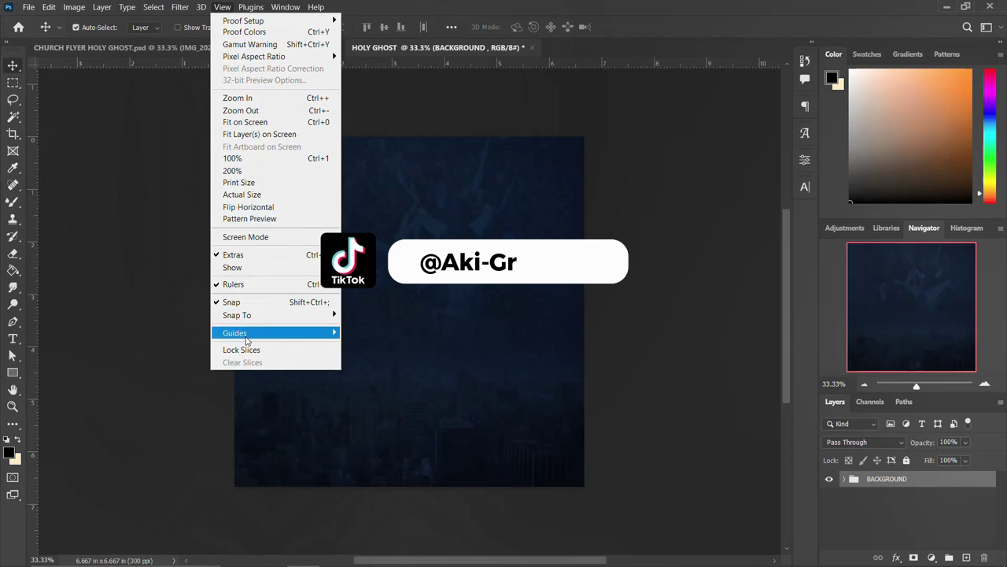
Add a New Guide Layout of 6 columns and 6 rows in cyan
mouse_move(247, 340)
click(378, 416)
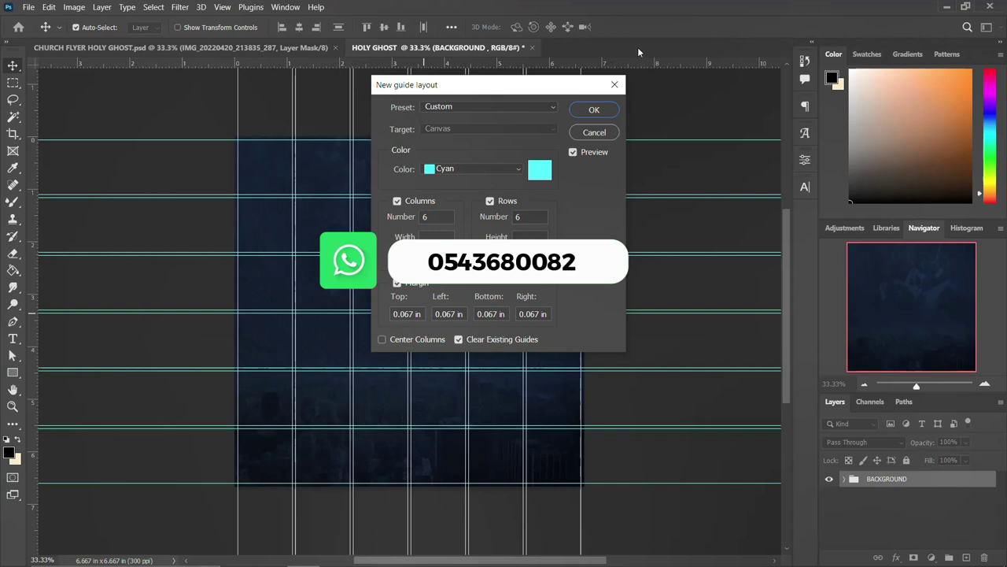
click(592, 110)
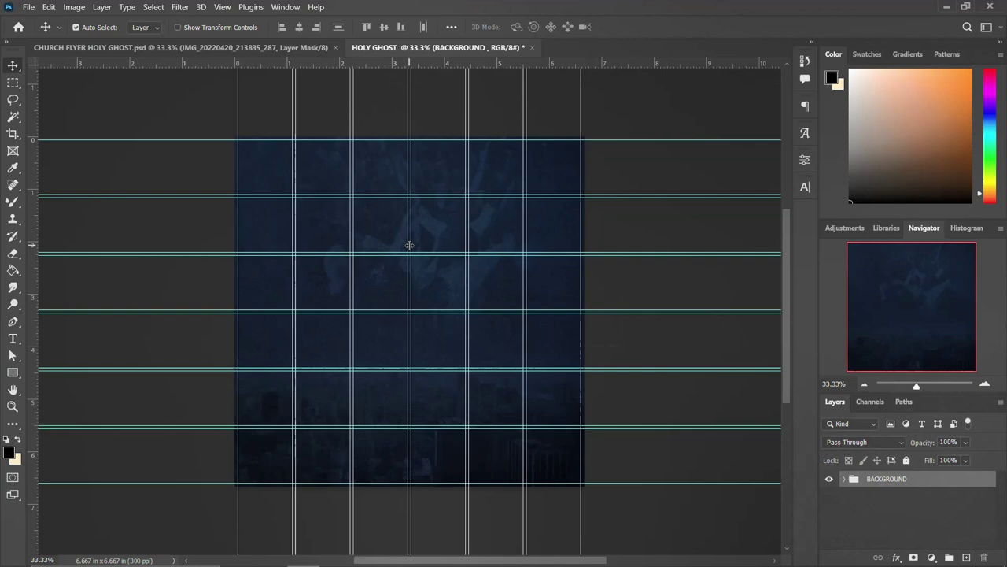
key(t)
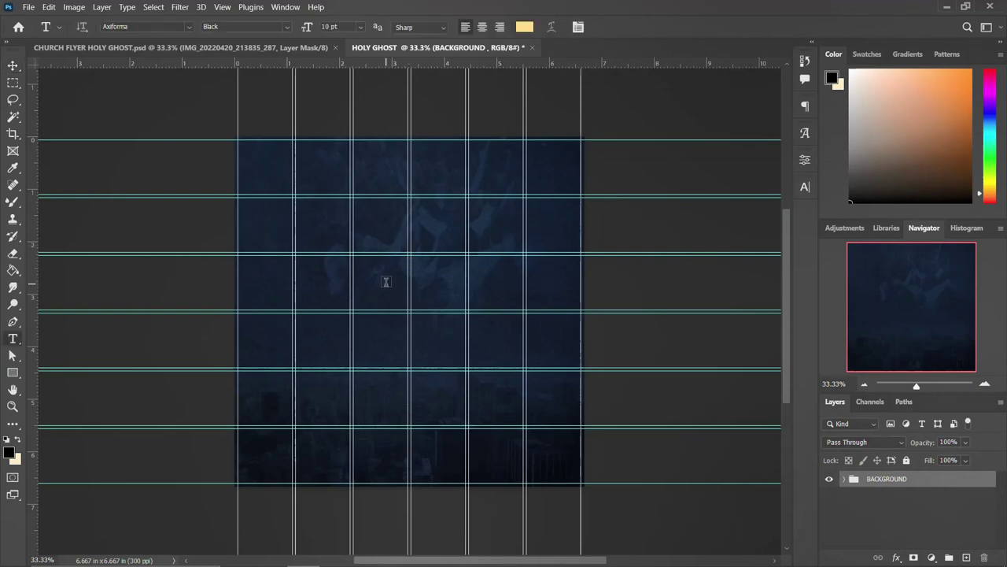
Type a letter H and set its colour to white (ffffff)
click(386, 281)
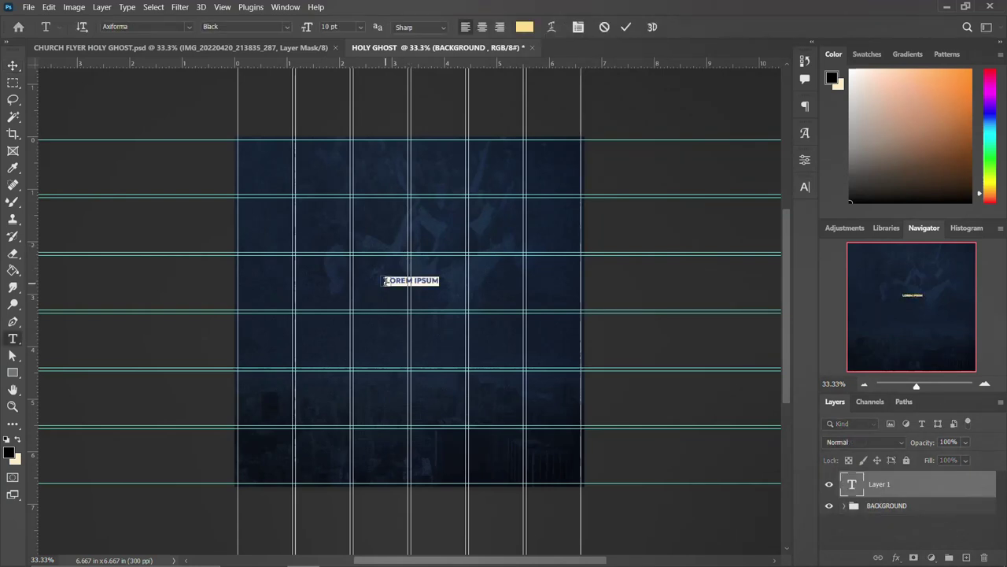
text(h)
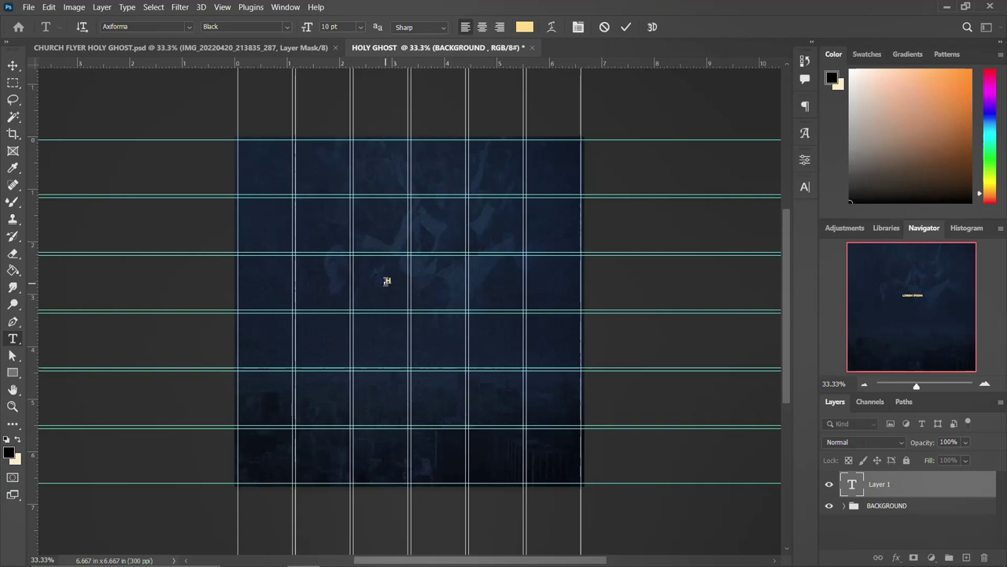
key(ctrl+Return)
click(804, 188)
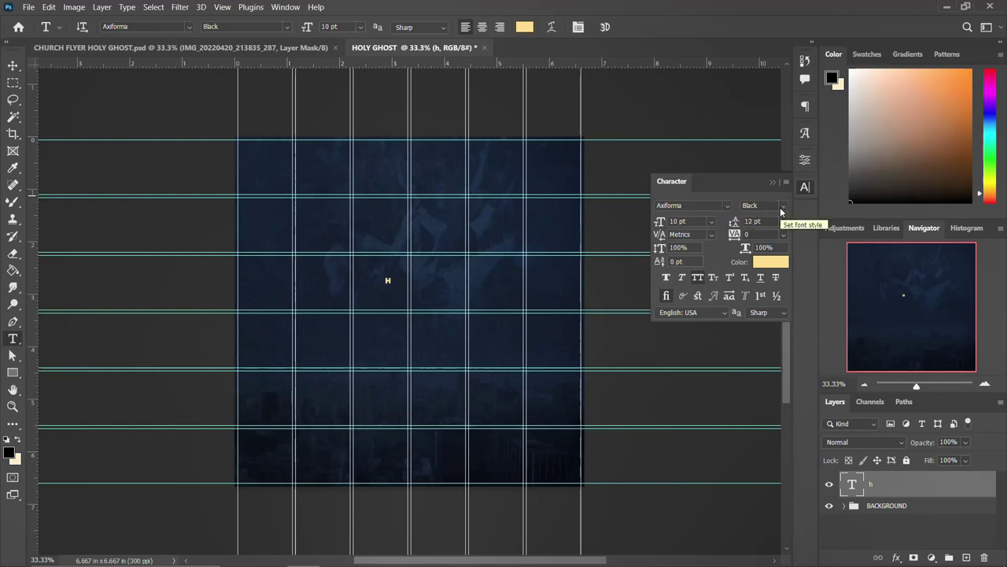
click(780, 262)
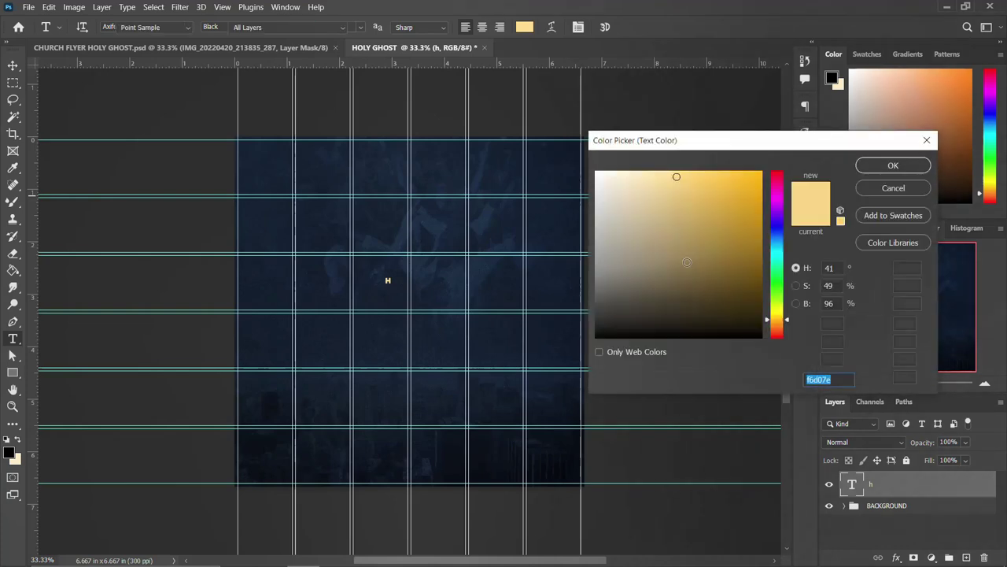
text(ffffff)
click(880, 170)
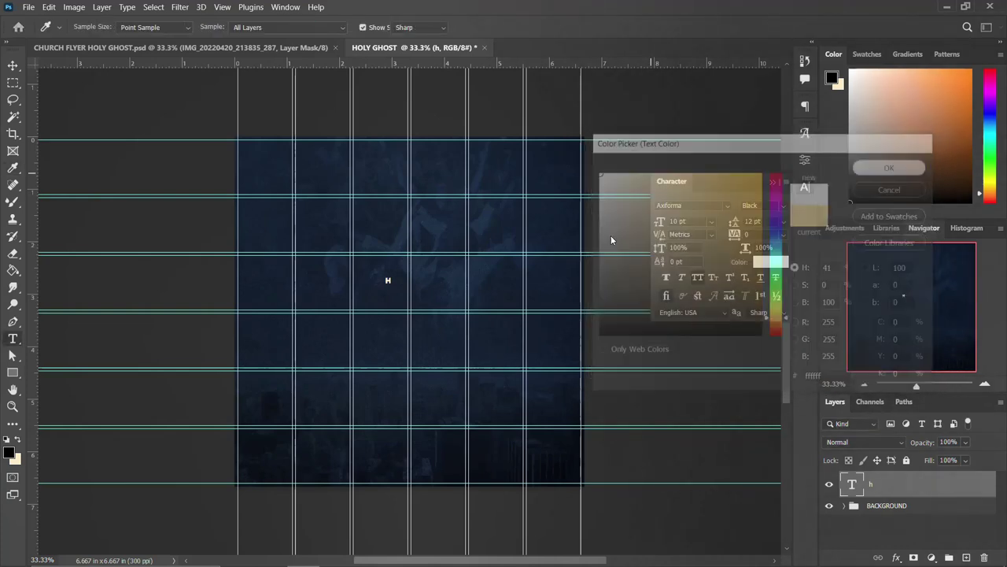
Scale the H up to about 142 pt and move it to the upper left
key(ctrl+t)
drag(395, 288, 436, 339)
drag(401, 307, 336, 288)
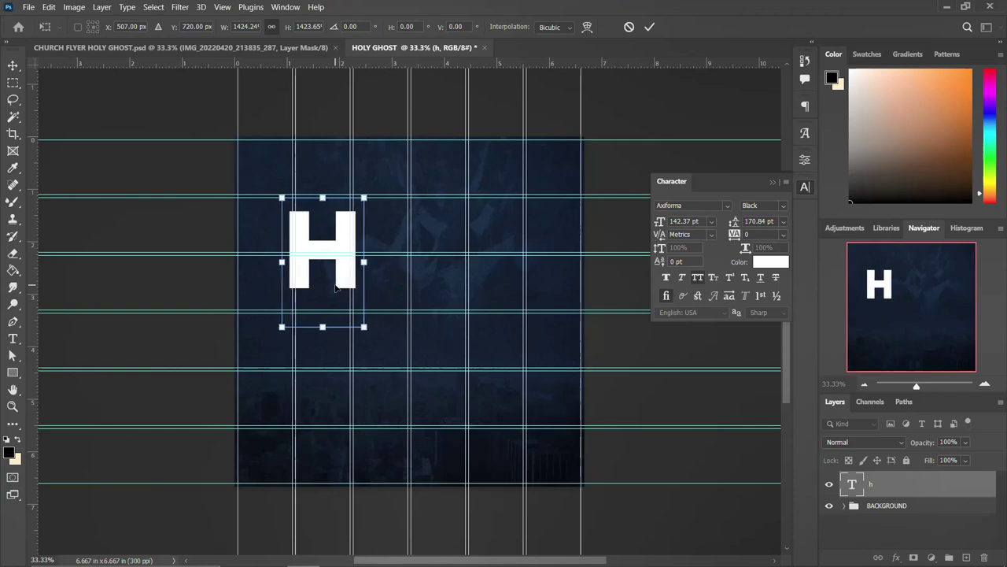
key(Return)
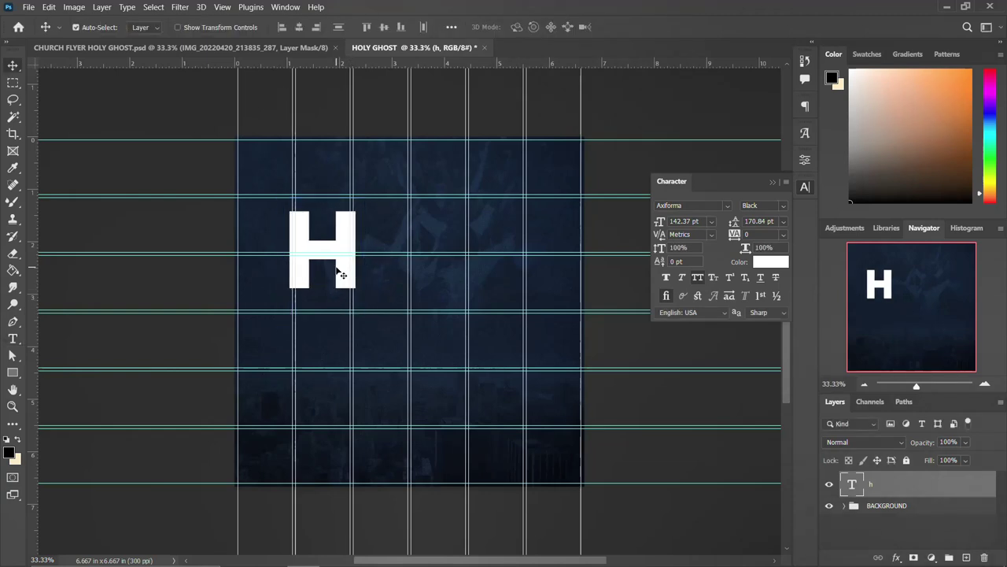
Duplicate the H beside itself and retype the copy as a lowercase o
alt+drag(348, 242, 415, 232)
key(t)
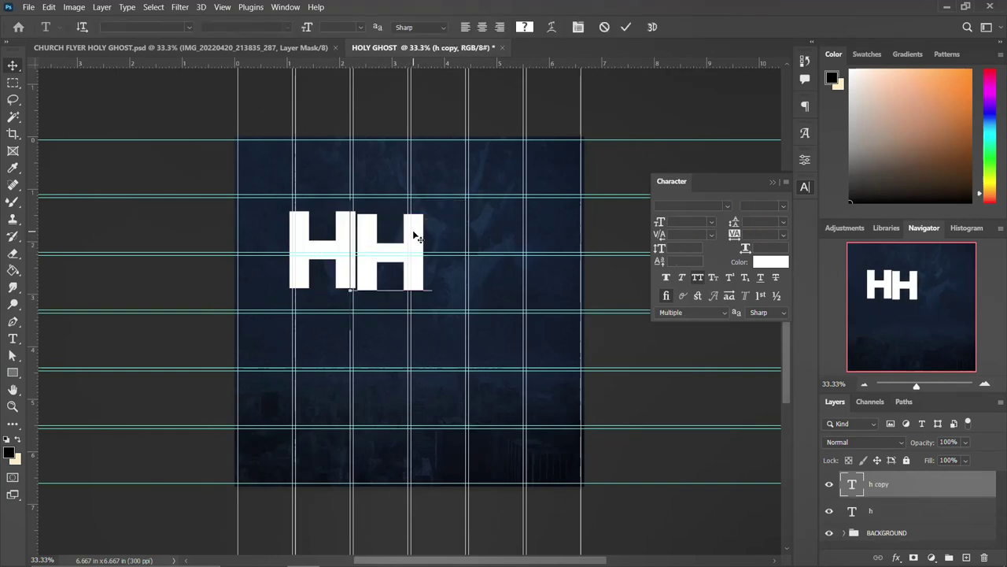
drag(357, 249, 451, 241)
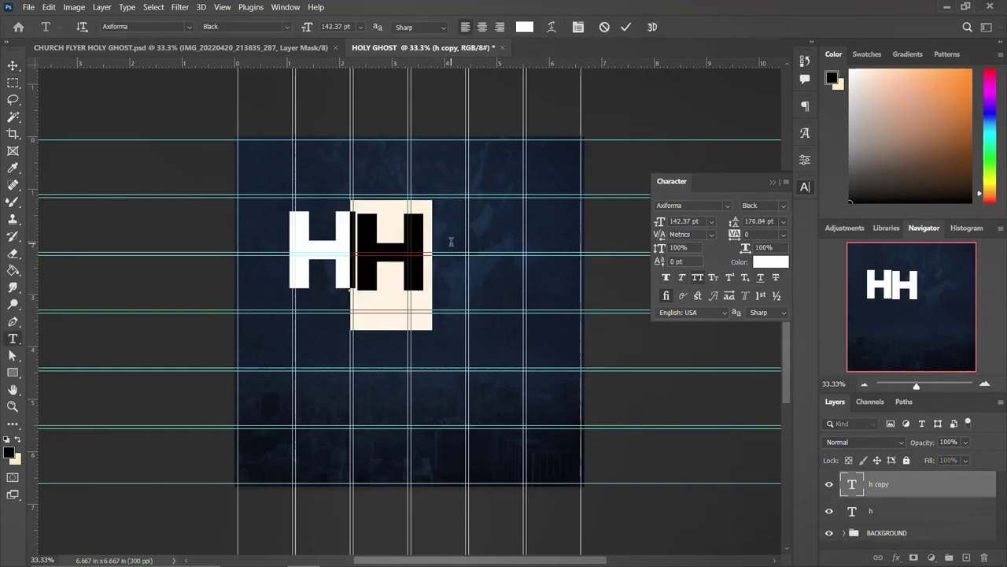
text(O)
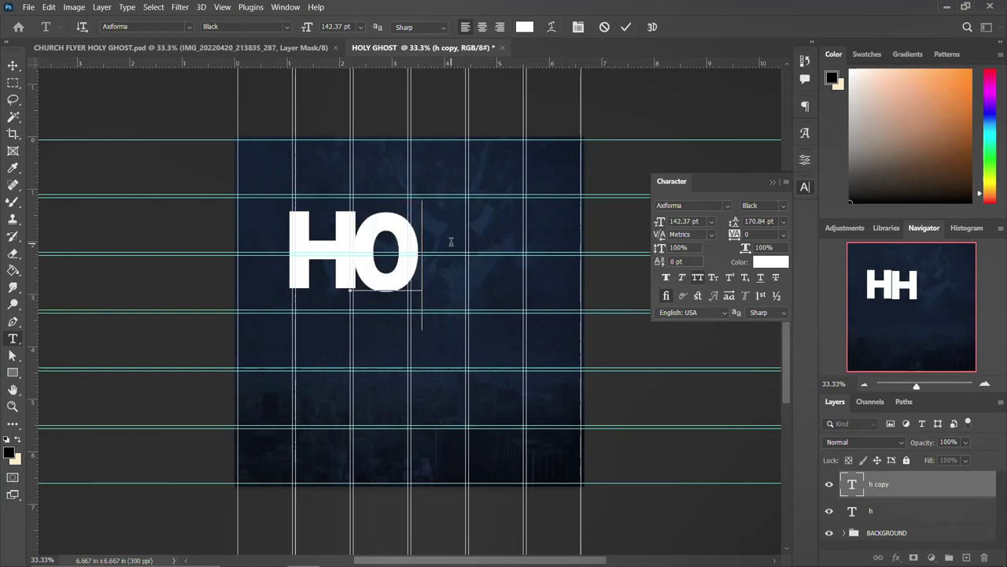
key(ctrl+Return)
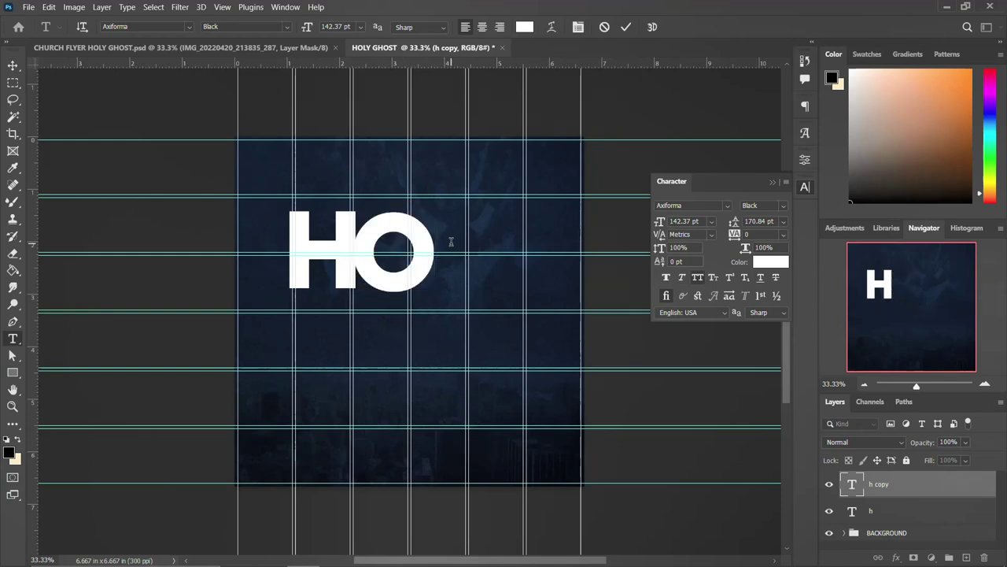
key(v)
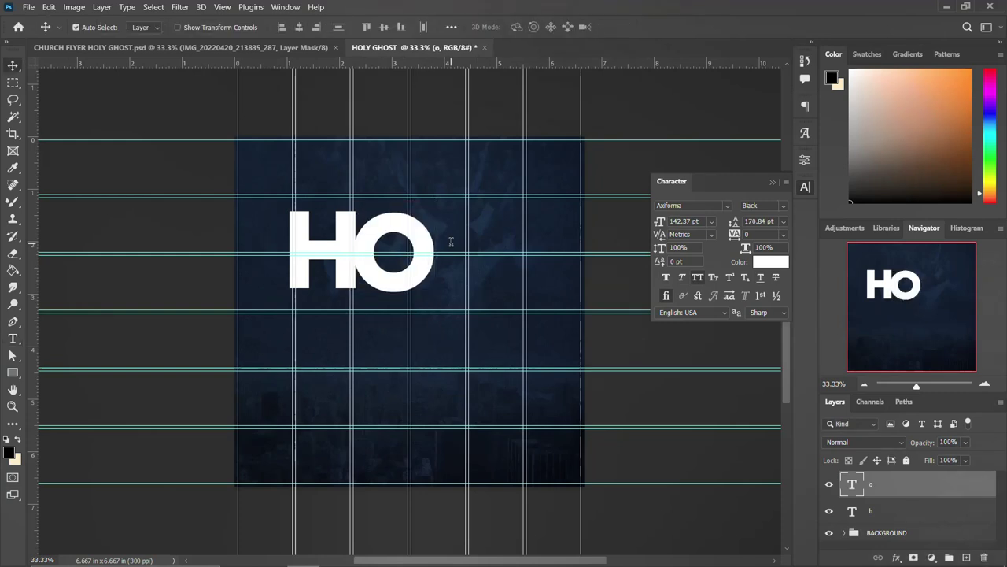
click(698, 279)
Duplicate the o to its right and retype the copy as l
drag(401, 279, 464, 280)
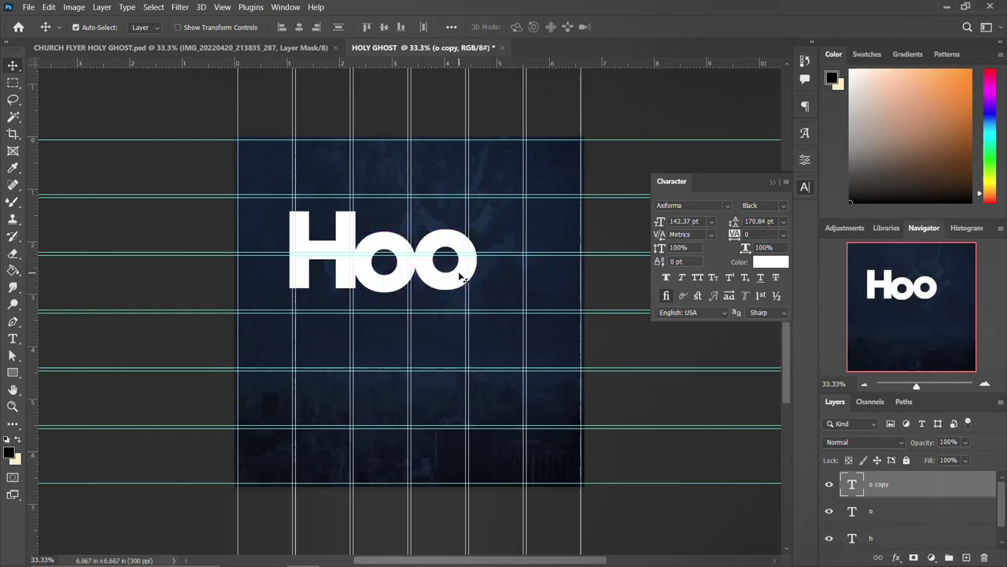
double_click(464, 279)
text(l)
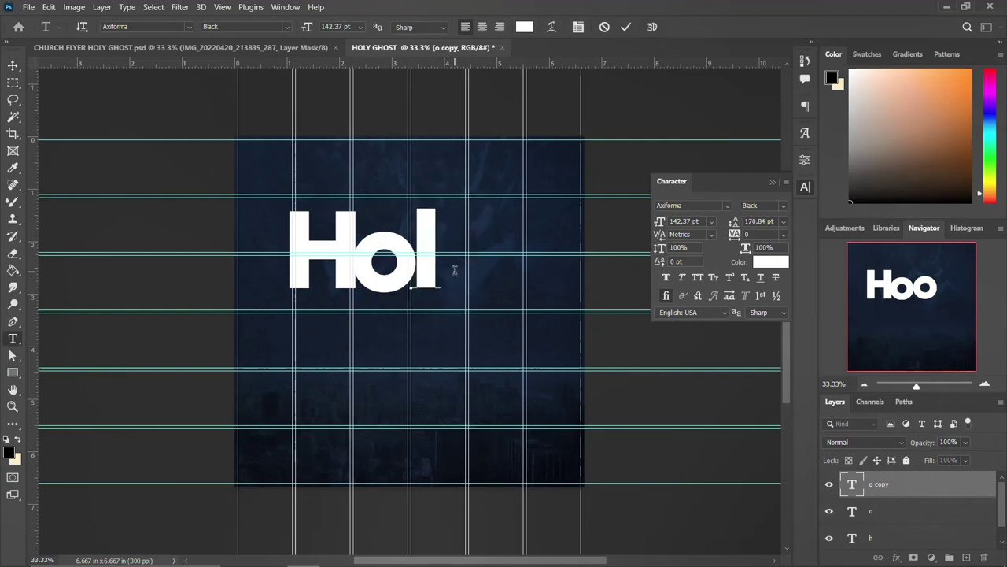
key(ctrl+Return)
key(v)
Duplicate the l, retype it as y, and nudge it left toward the l
drag(431, 272, 473, 273)
double_click(472, 274)
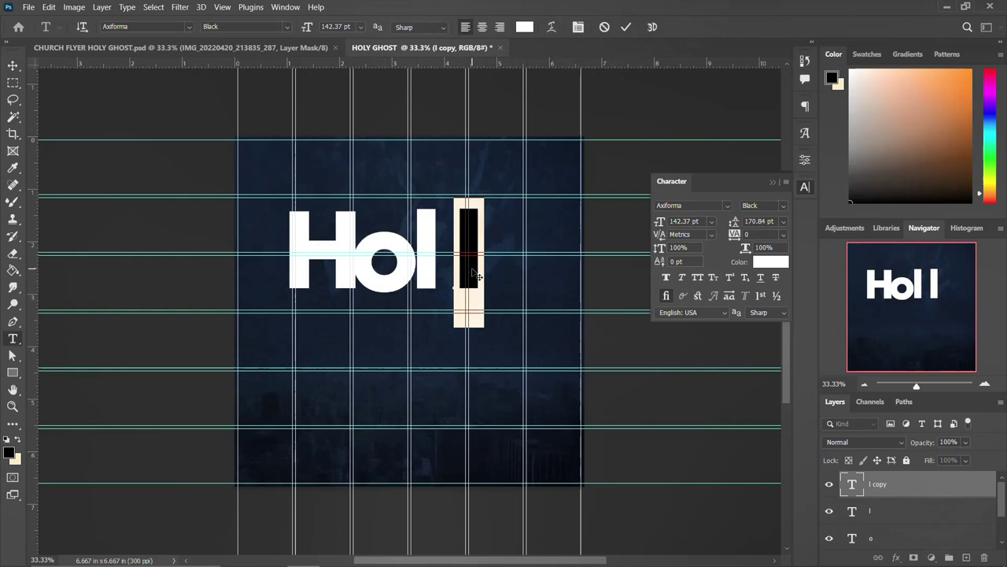
text(y)
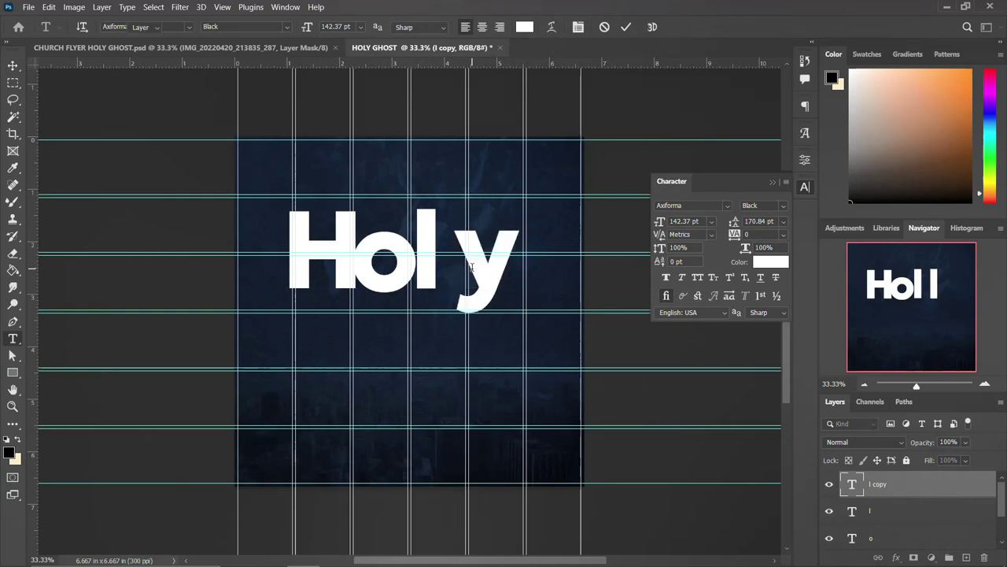
key(ctrl+Return)
key(v)
key(shift+Left)
key(shift+Left)
key(shift+Left)
key(shift+Left)
key(shift+Left)
key(Left)
key(Left)
key(Left)
key(Left)
key(Left)
key(Left)
key(Left)
key(Left)
key(Left)
key(Left)
key(Left)
key(Left)
key(Left)
key(Left)
key(Left)
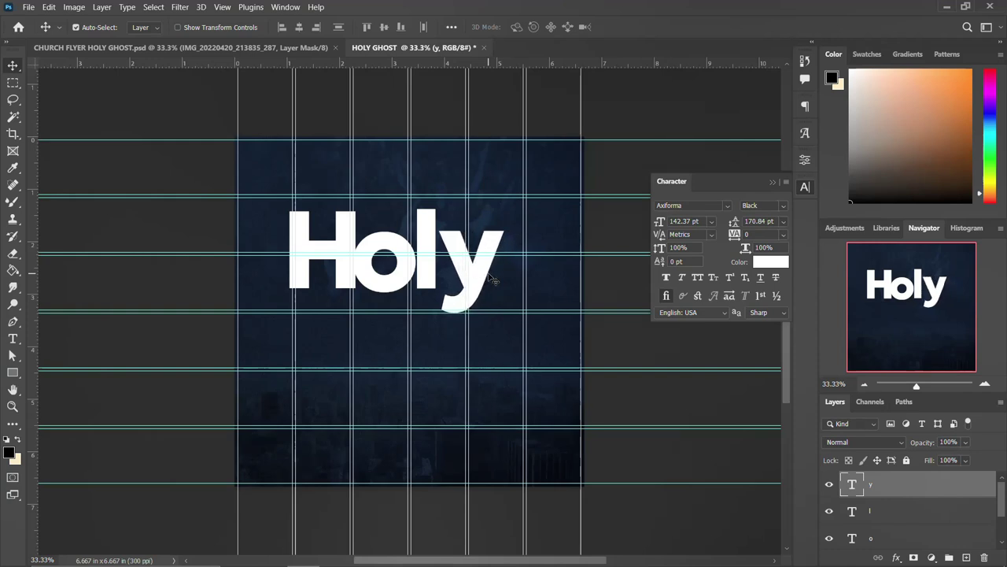
click(343, 232)
Duplicate the H onto a line below Holy and retype it as G
drag(343, 232, 334, 338)
double_click(313, 345)
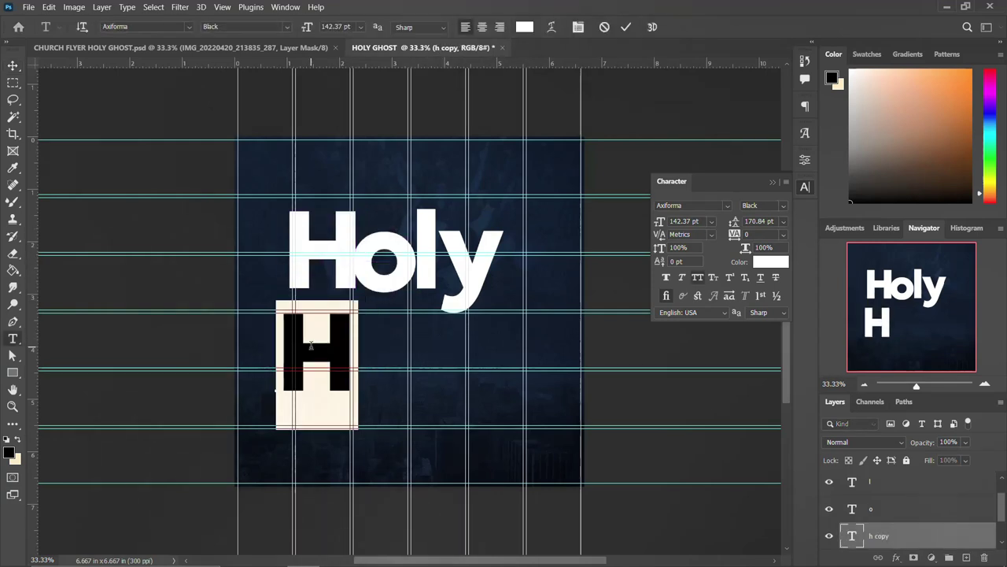
text(g)
key(ctrl+Return)
key(v)
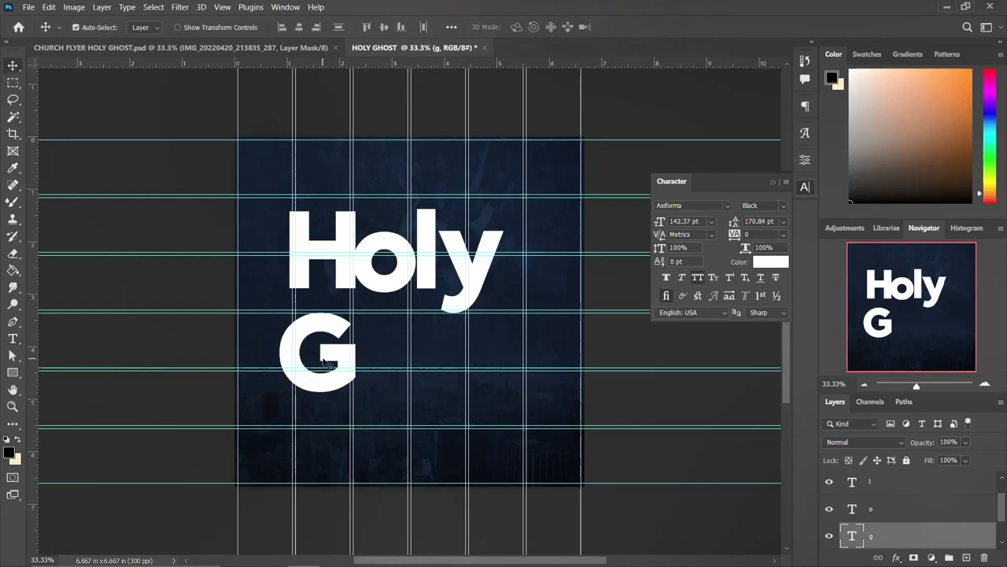
Copy the G to its right, retype it as h, and turn off All Caps
drag(338, 357, 420, 352)
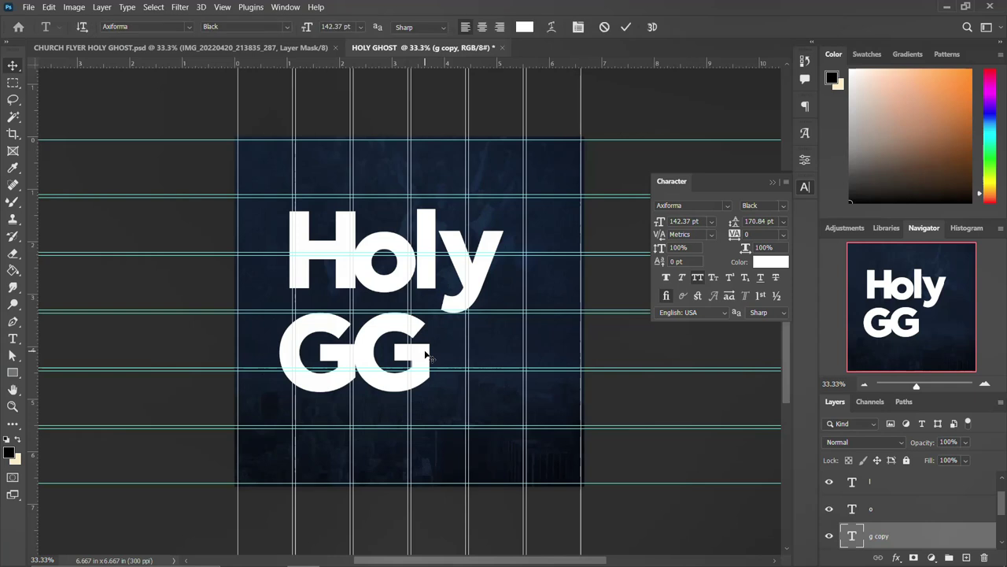
double_click(429, 358)
text(h)
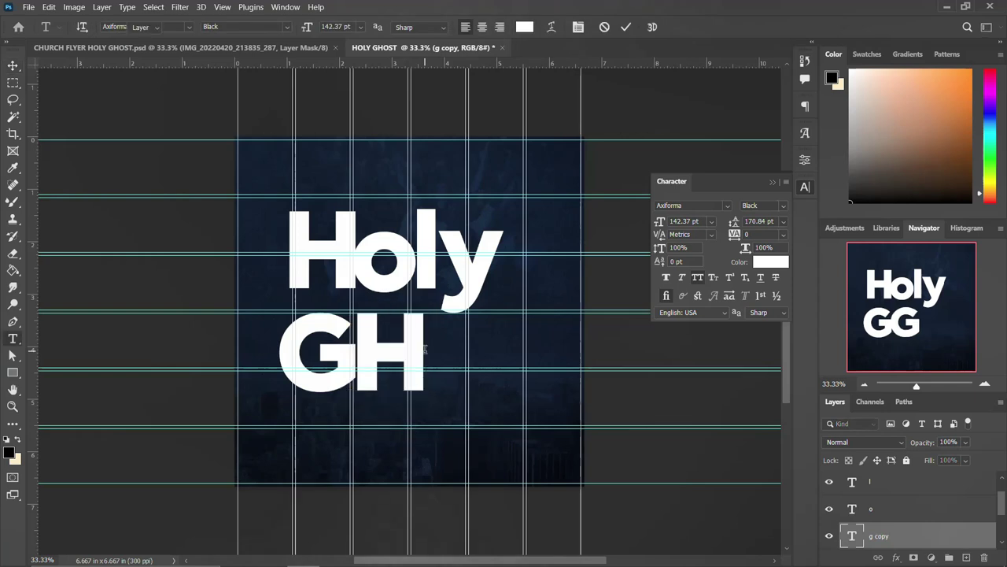
key(Escape)
key(v)
click(697, 277)
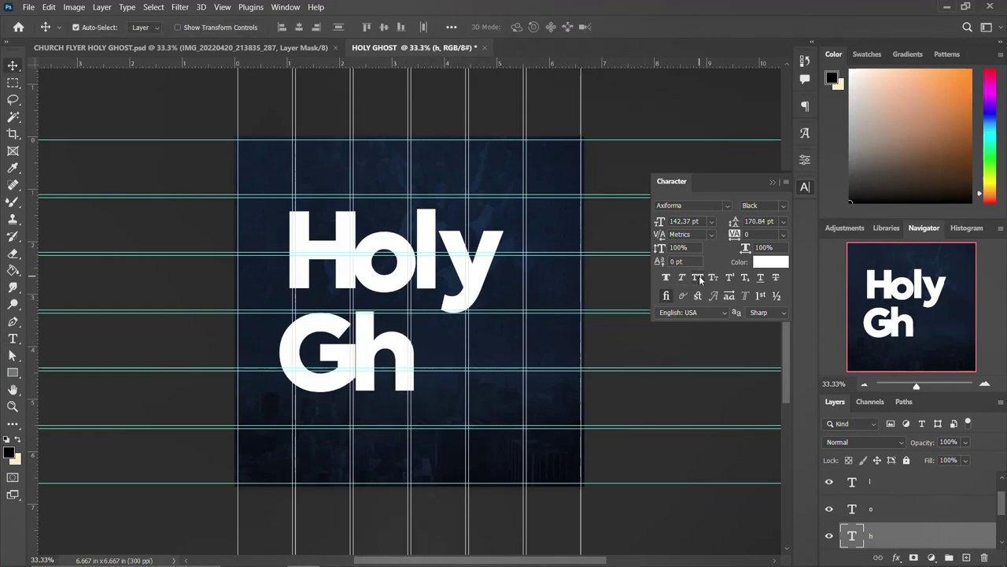
Move the G left, tuck the h under Holy's H, and make it Heavy
drag(323, 333, 278, 332)
drag(376, 345, 351, 327)
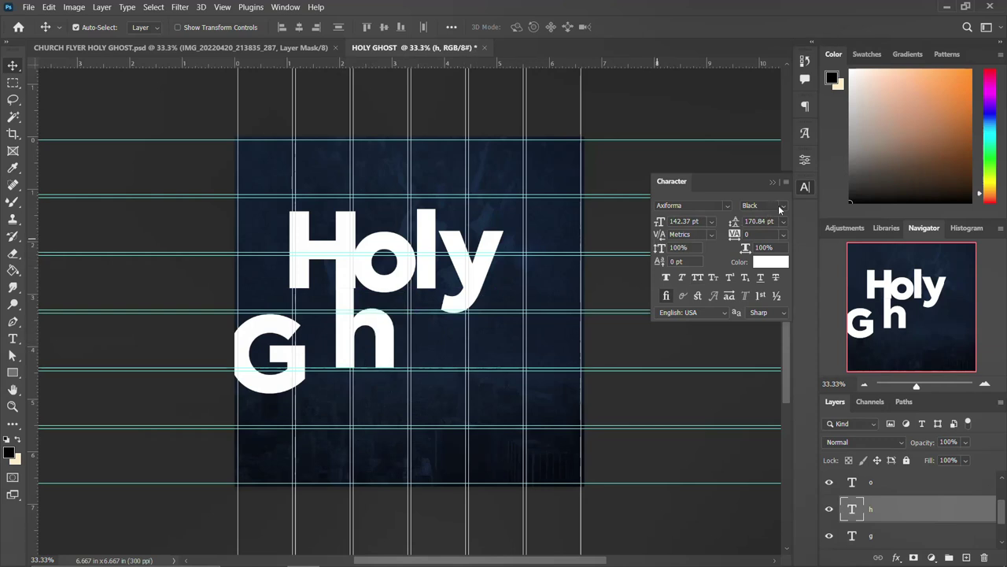
click(782, 207)
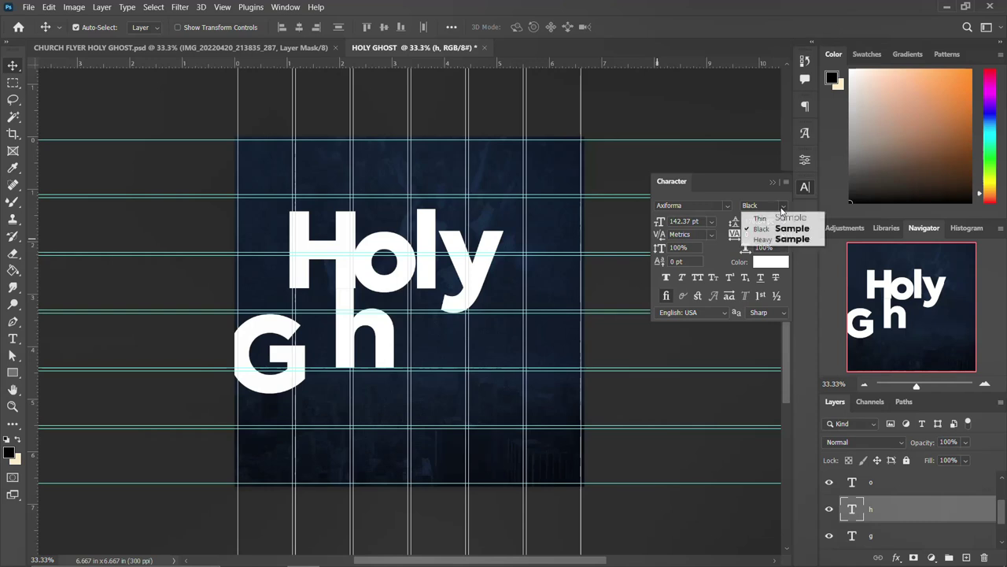
click(772, 240)
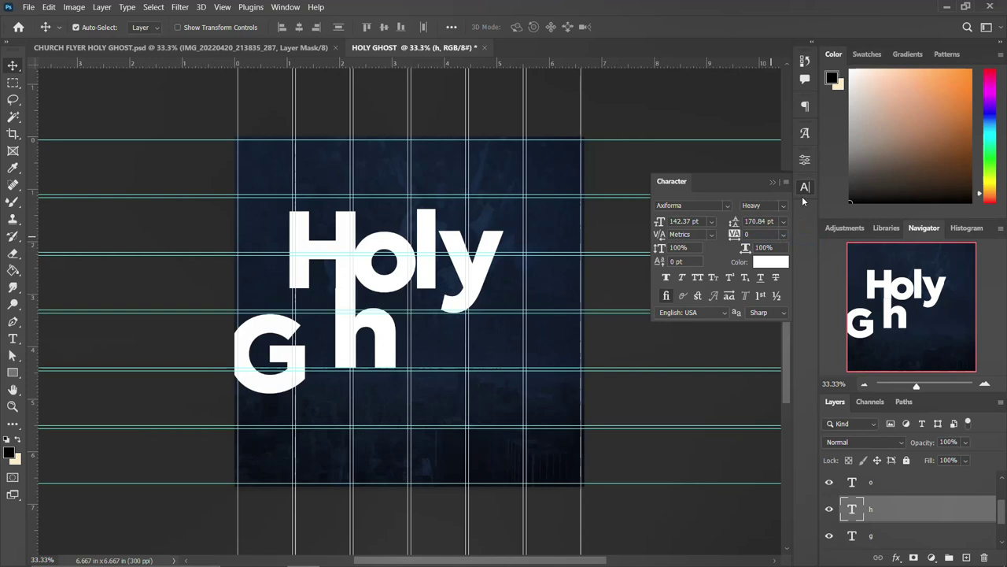
click(802, 196)
key(shift+Right)
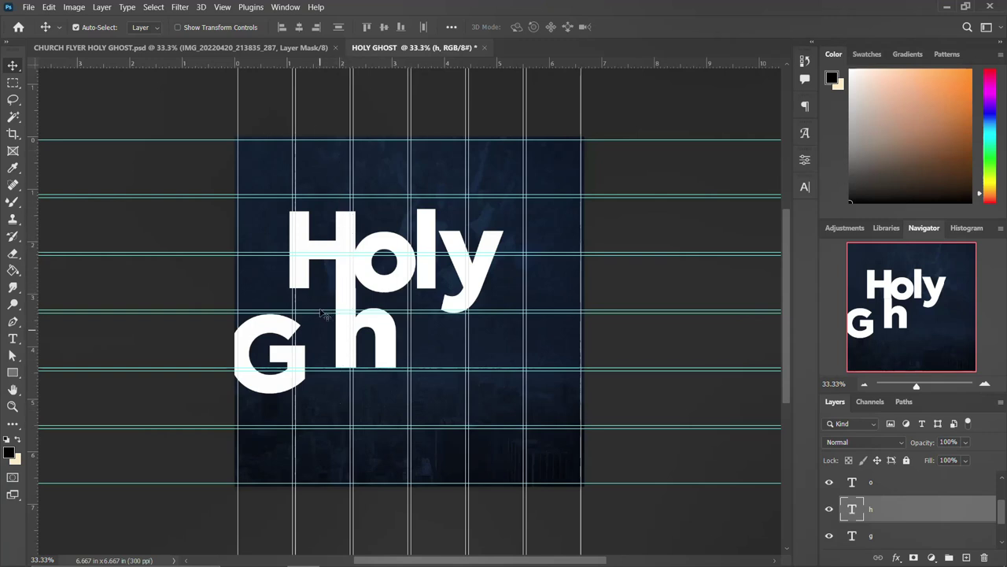
Resize the G with Free Transform to about 77% and nudge it into place
drag(269, 327, 312, 324)
key(ctrl+t)
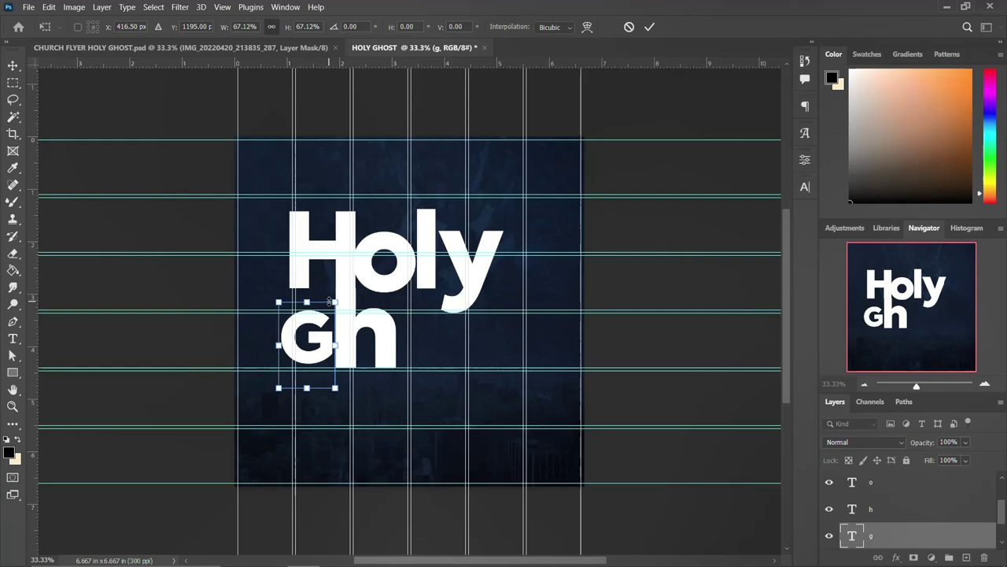
drag(334, 302, 340, 296)
key(Return)
key(Left)
key(Left)
key(Left)
key(Left)
key(Left)
key(Left)
key(Left)
key(Left)
key(Left)
key(Left)
key(Left)
key(Left)
key(Left)
key(Left)
key(Left)
key(Left)
key(Left)
key(Left)
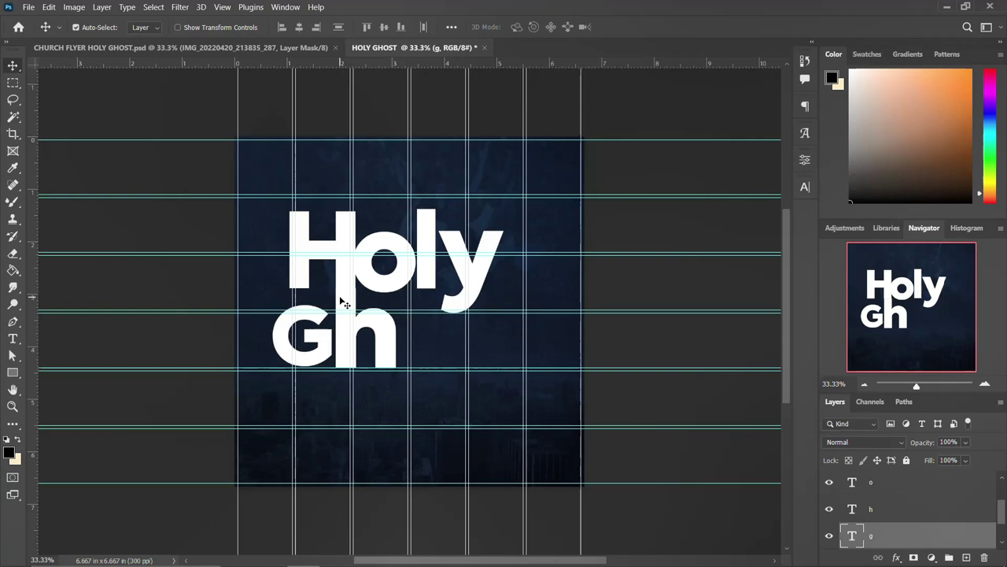
key(Down)
key(Down)
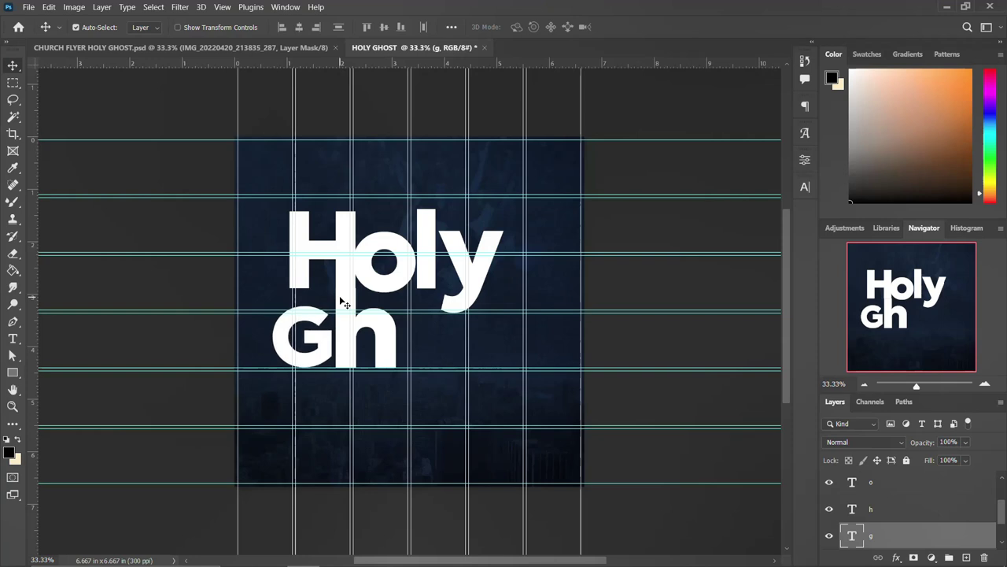
Copy the o of Holy onto the second line after 'Gh'
click(386, 276)
key(t)
key(Return)
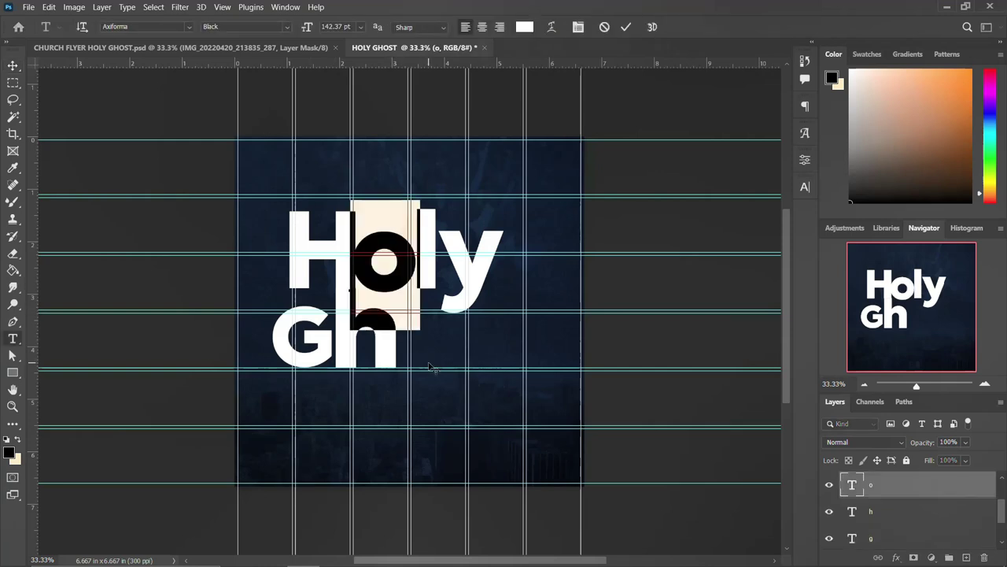
key(Escape)
key(v)
alt+drag(368, 280, 432, 358)
key(t)
key(Return)
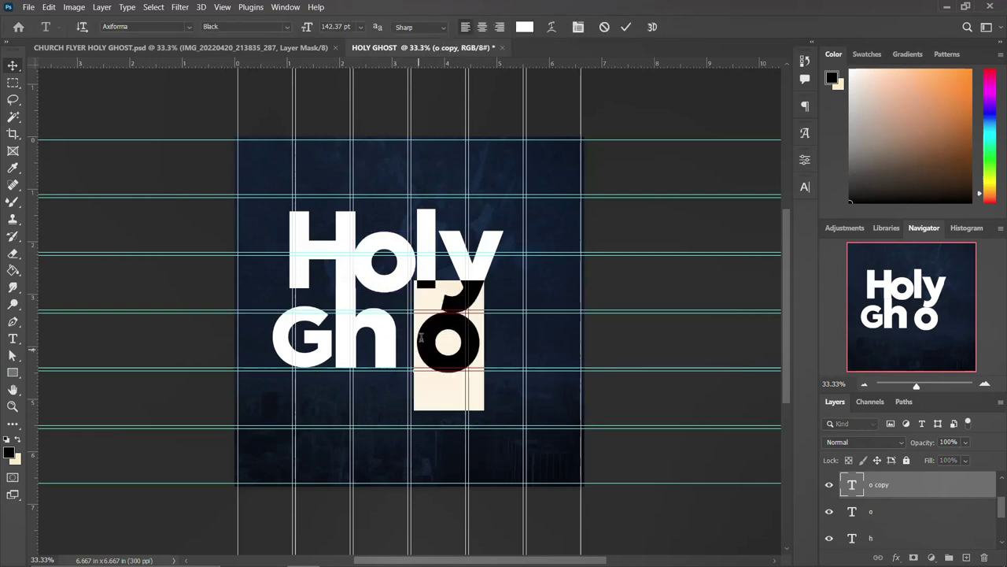
text(o)
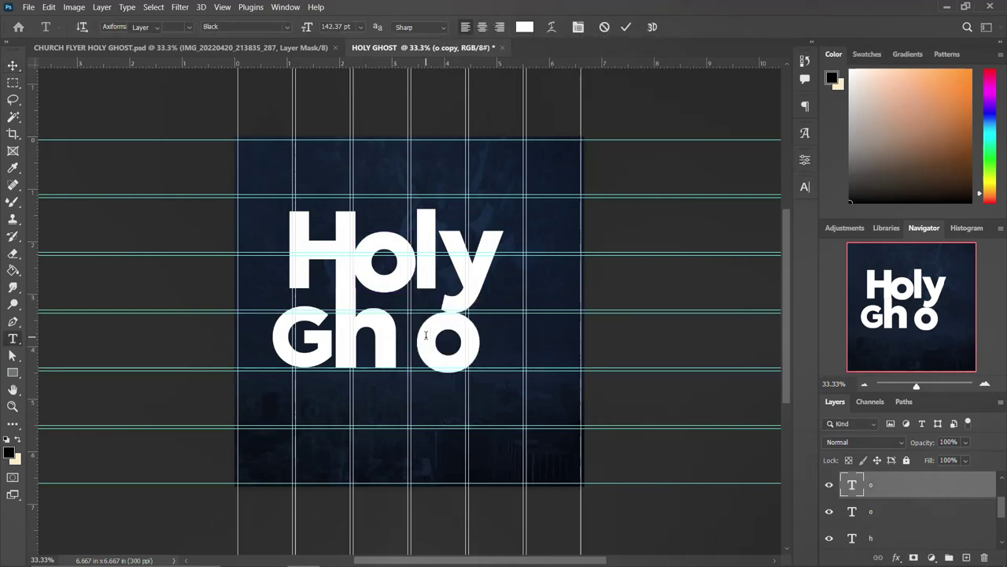
key(Escape)
key(v)
drag(427, 338, 419, 369)
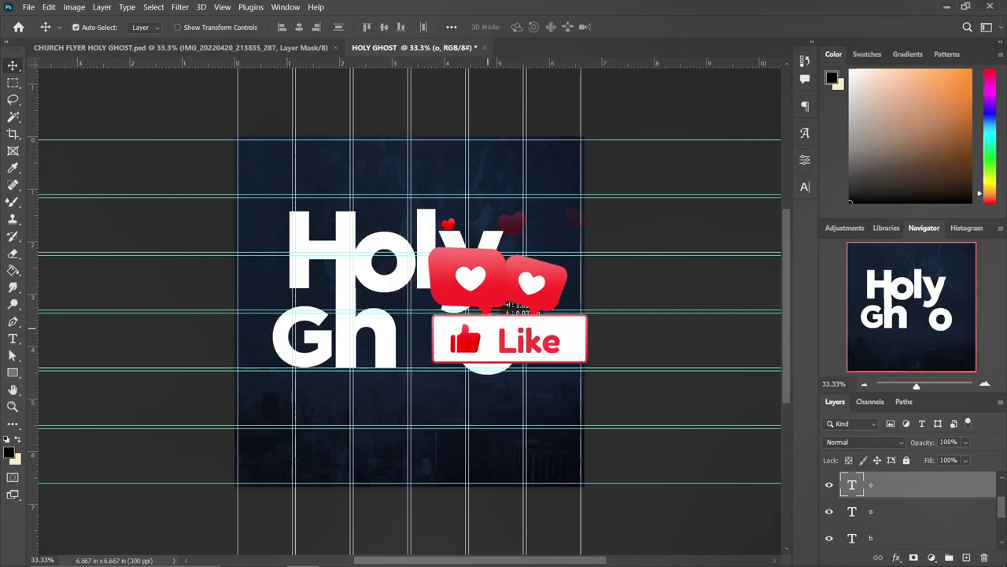
Duplicate the o twice to its right, retyping the copies as s and t
drag(419, 368, 497, 329)
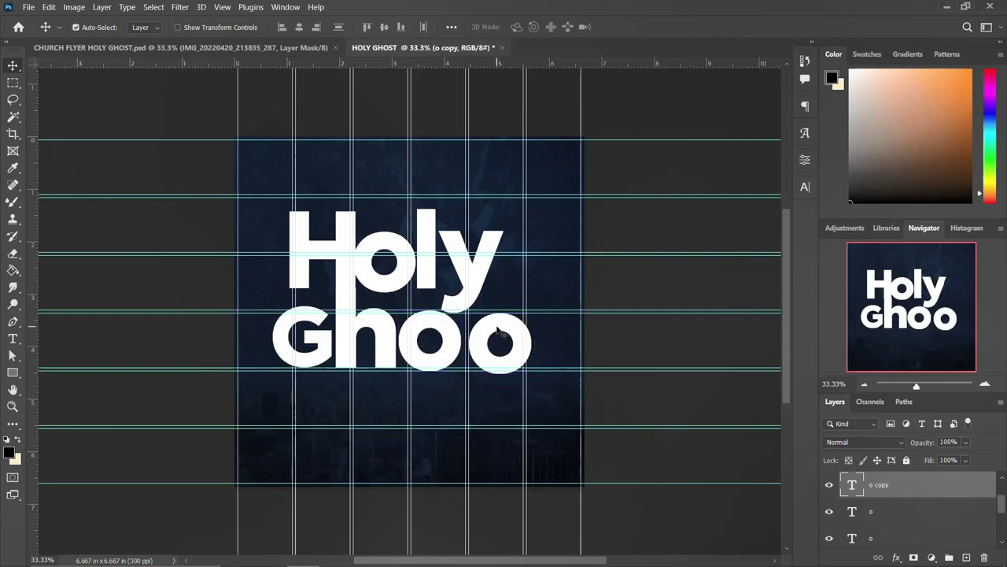
double_click(498, 327)
click(497, 324)
key(BackSpace)
text(s)
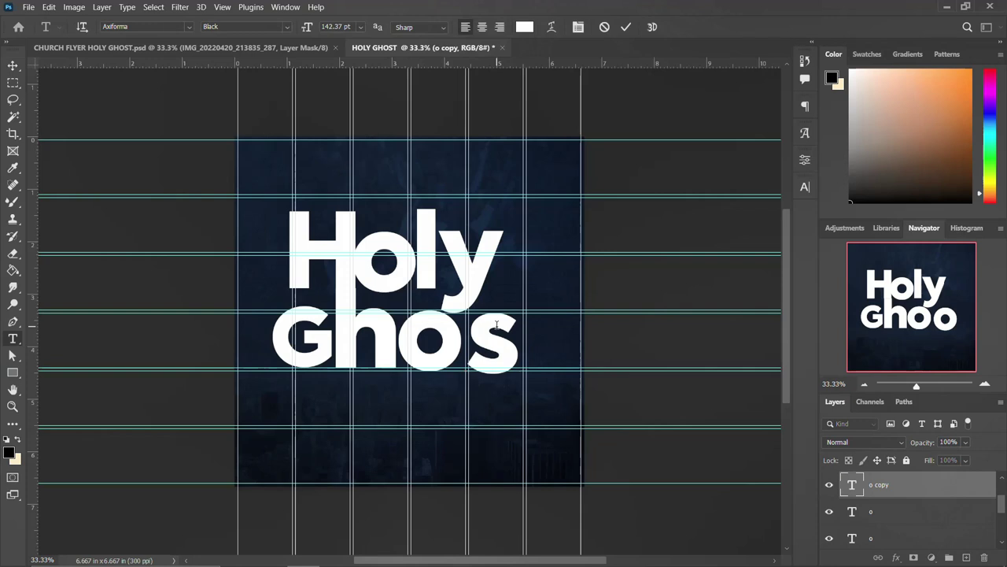
key(ctrl+Return)
drag(499, 337, 557, 338)
double_click(557, 339)
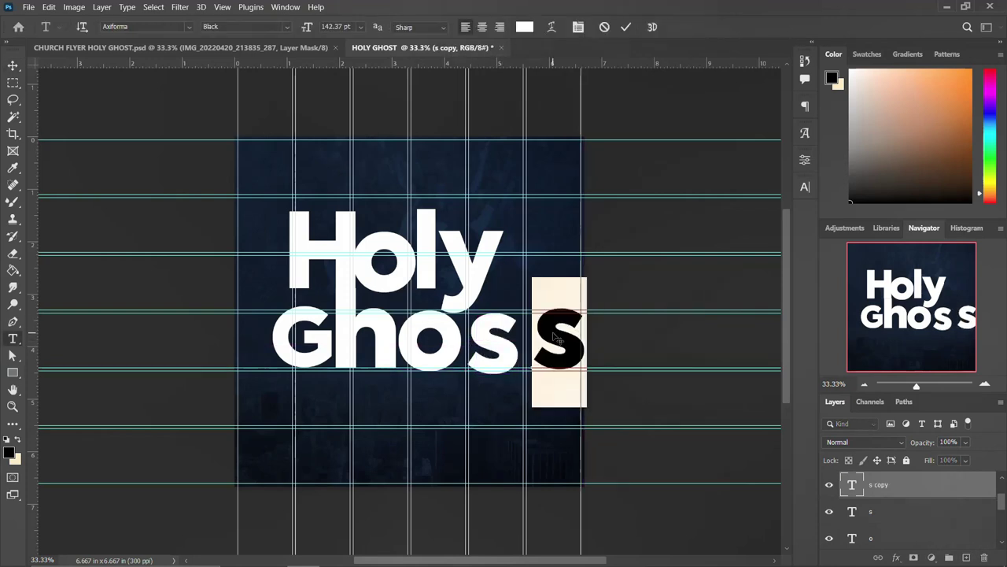
text(t)
key(ctrl+Return)
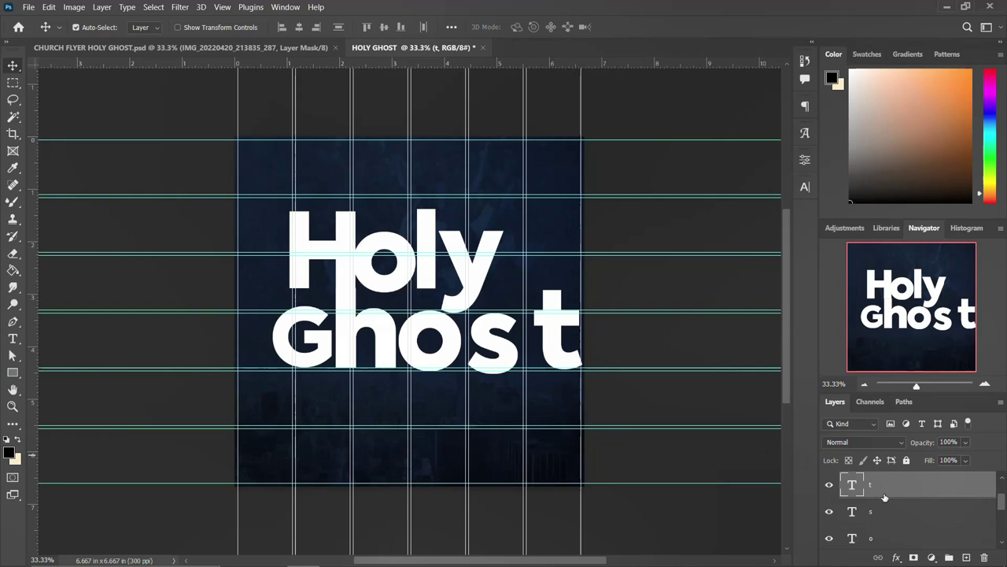
Select all Holy Ghost letter layers, scale them to 77.04%, and shift them slightly left
scroll(884, 497, down, 1)
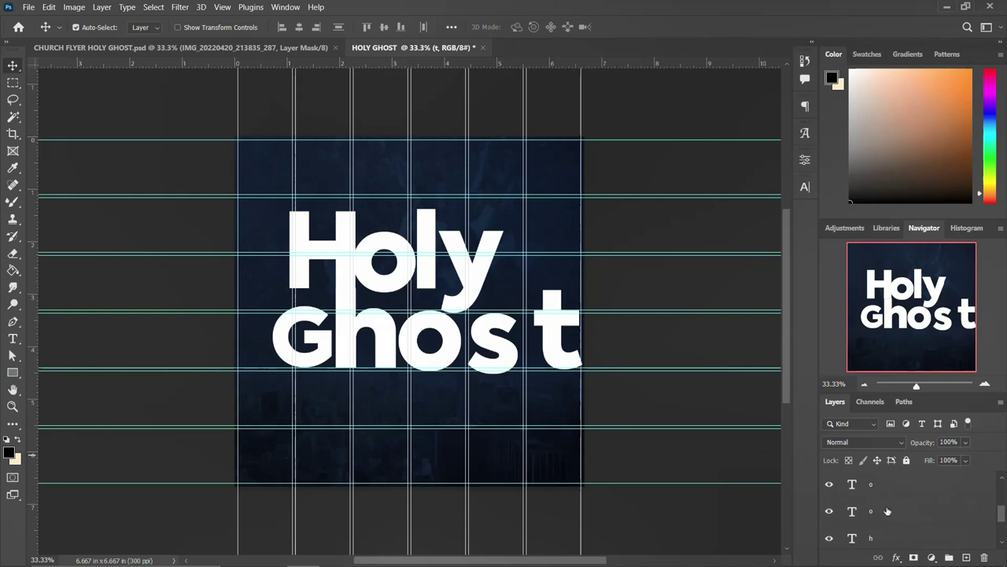
scroll(884, 526, down, 1)
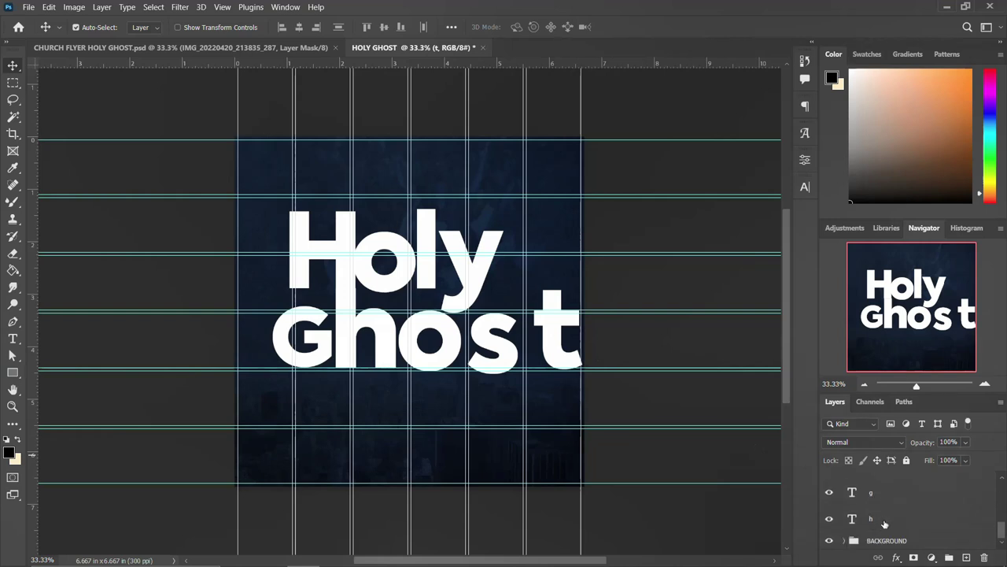
click(884, 519)
scroll(883, 504, up, 3)
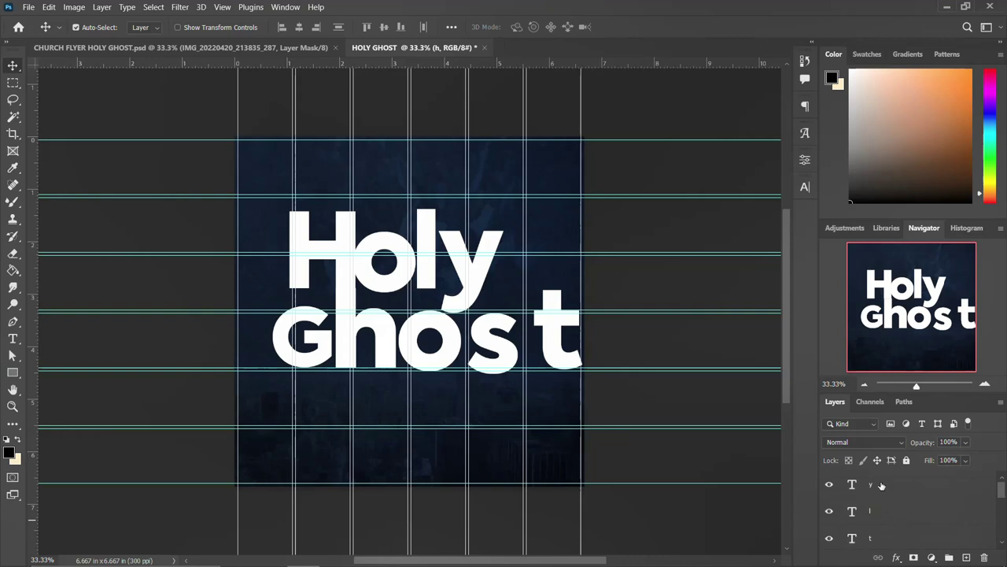
shift+click(881, 485)
key(ctrl+t)
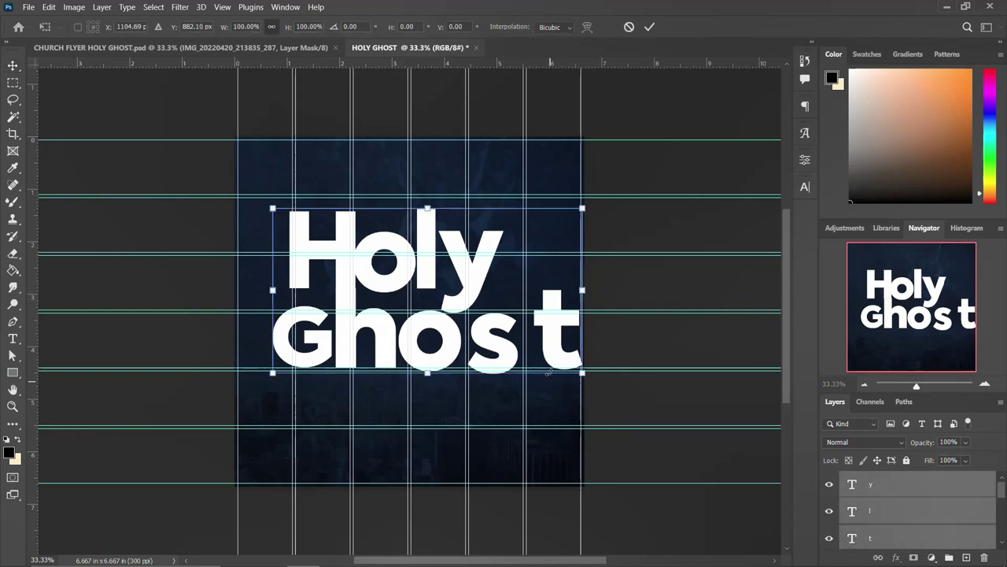
drag(582, 208, 547, 227)
drag(460, 294, 431, 300)
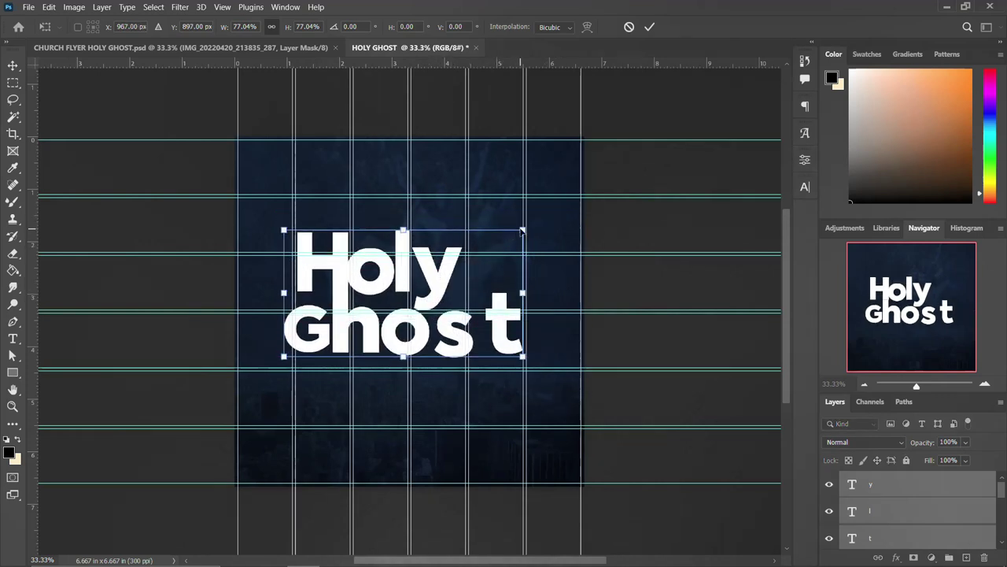
drag(492, 284, 497, 286)
key(Return)
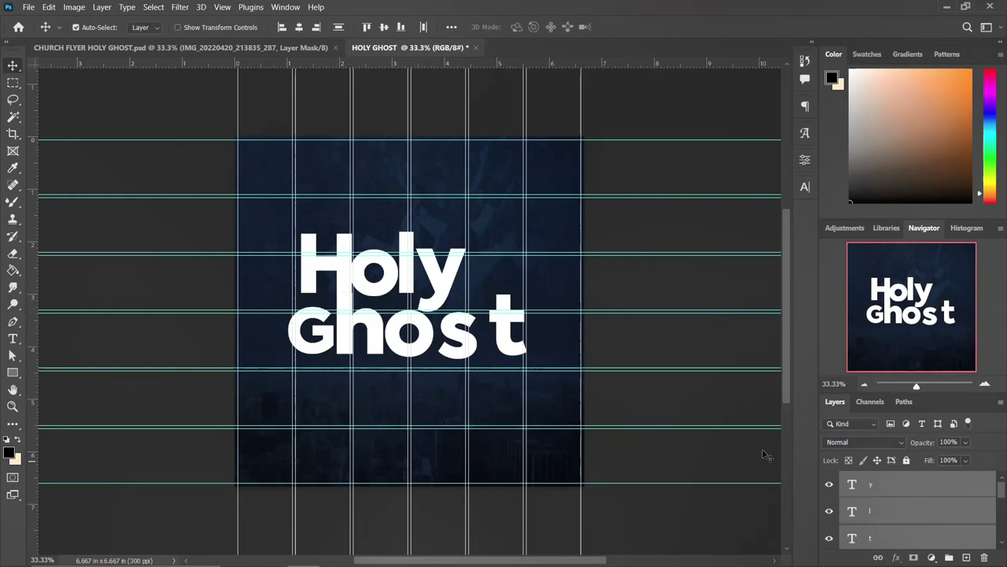
click(345, 249)
Convert the h layer to a shape and extend its stem far below Ghost
click(345, 248)
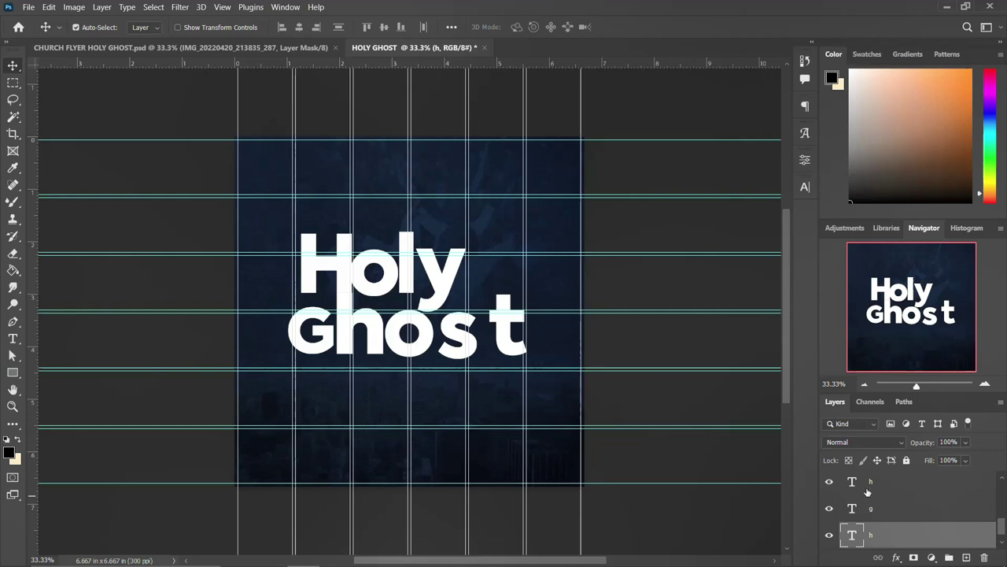
right_click(916, 535)
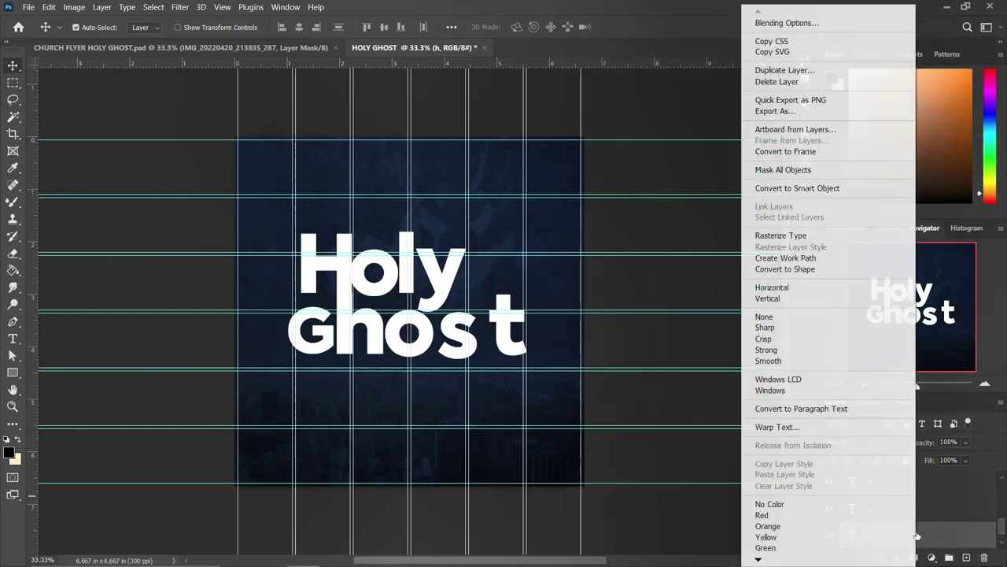
click(795, 270)
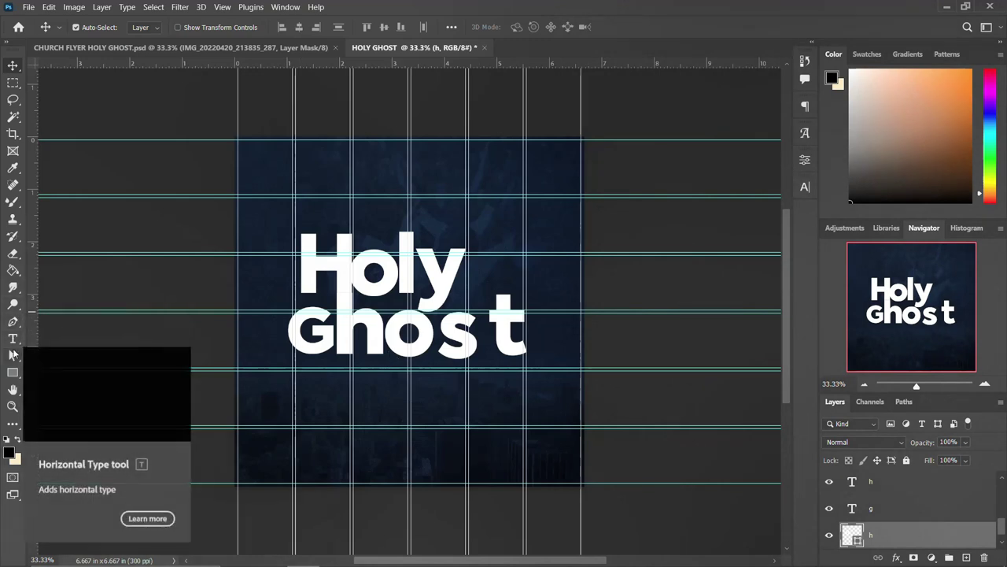
click(13, 353)
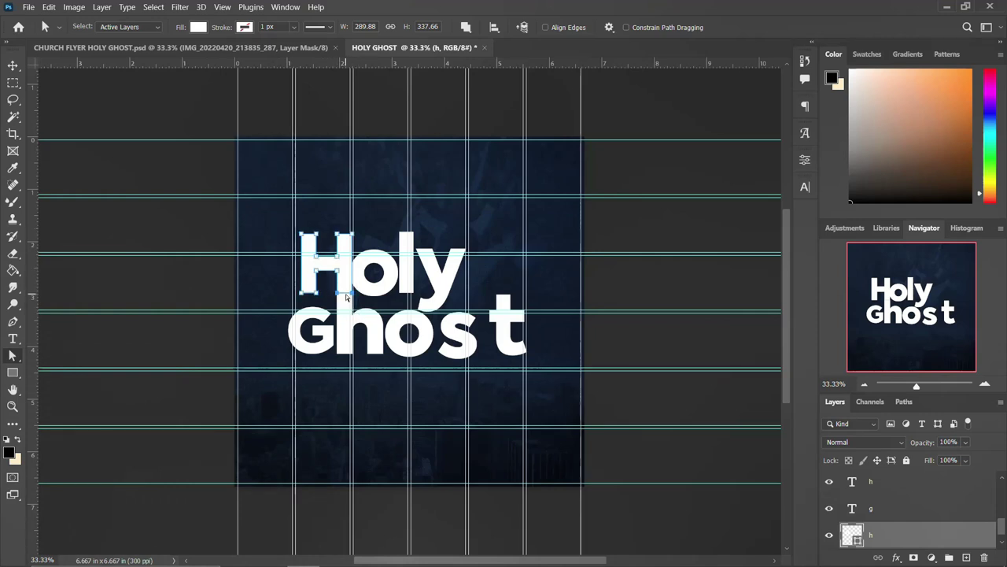
key(shift+Down)
key(shift+Down)
key(shift+Down)
key(shift+Down)
key(shift+Down)
key(shift+Down)
key(shift+Down)
key(shift+Down)
key(shift+Down)
key(shift+Down)
key(shift+Down)
key(shift+Down)
key(shift+Down)
key(shift+Down)
key(shift+Down)
key(shift+Down)
key(shift+Down)
key(shift+Down)
key(shift+Down)
key(shift+Down)
key(shift+Down)
key(shift+Down)
key(shift+Down)
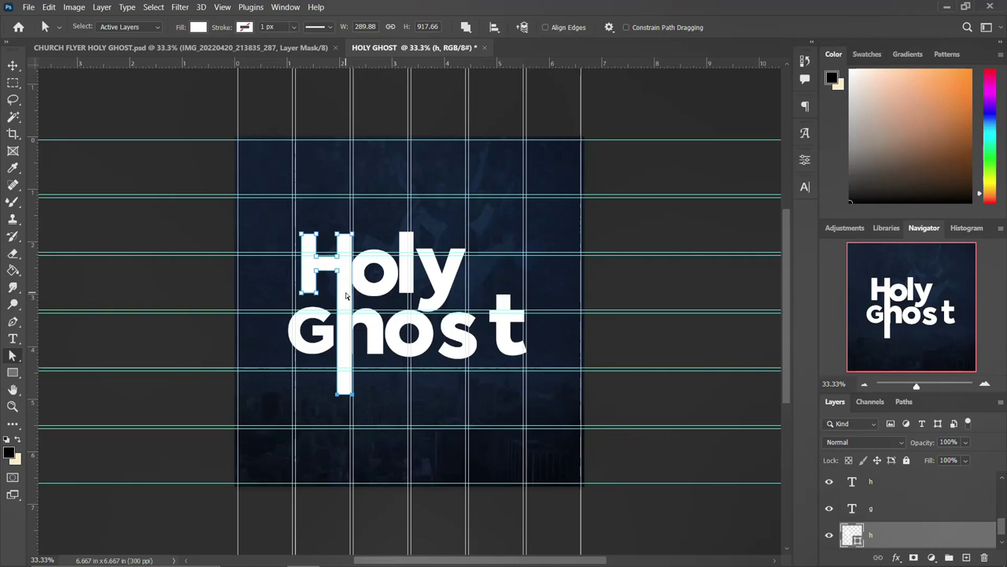
key(shift+Down)
key(shift+Down)
key(shift+Down)
key(shift+Down)
key(shift+Down)
key(shift+Down)
key(shift+Down)
key(shift+Down)
key(shift+Down)
key(shift+Down)
key(shift+Down)
key(shift+Down)
key(shift+Down)
key(shift+Down)
key(shift+Down)
key(shift+Down)
key(shift+Down)
key(shift+Down)
key(shift+Down)
key(shift+Down)
key(Return)
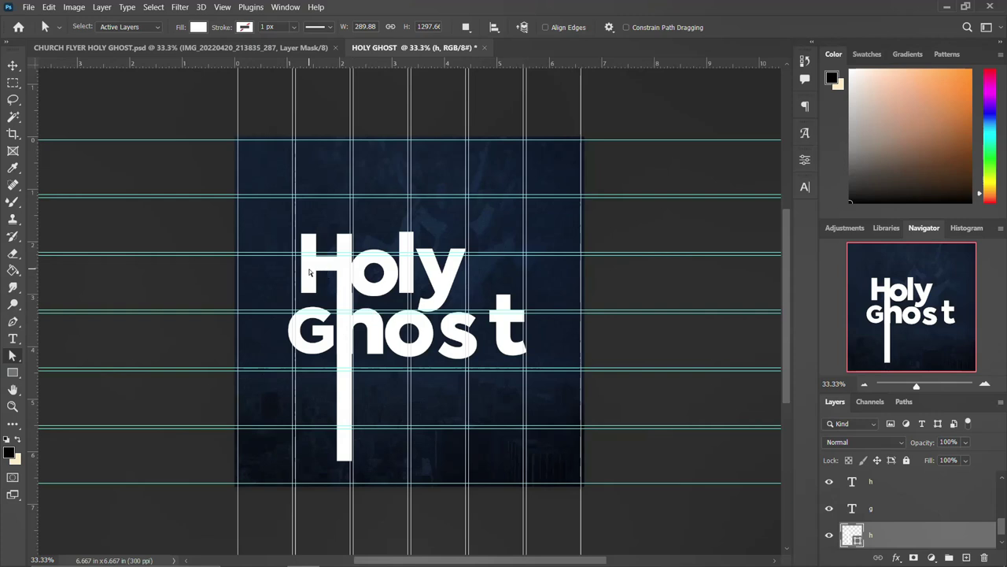
Widen the letter slightly to the left and add a vertical guide at 0.961 in
drag(289, 223, 321, 301)
key(shift+Left)
key(shift+Left)
key(shift+Left)
key(shift+Left)
key(shift+Left)
key(shift+Left)
key(shift+Left)
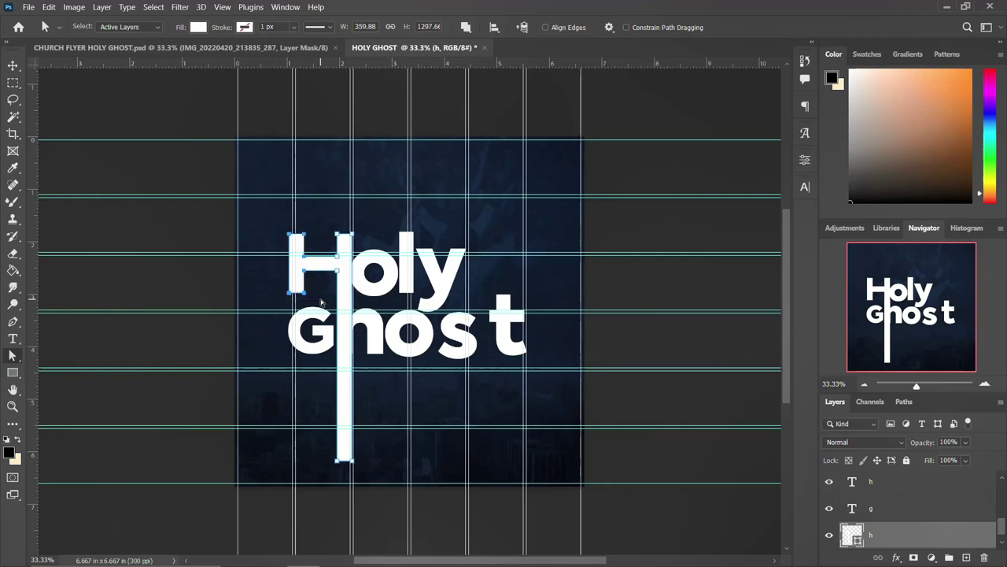
key(shift+Right)
key(Return)
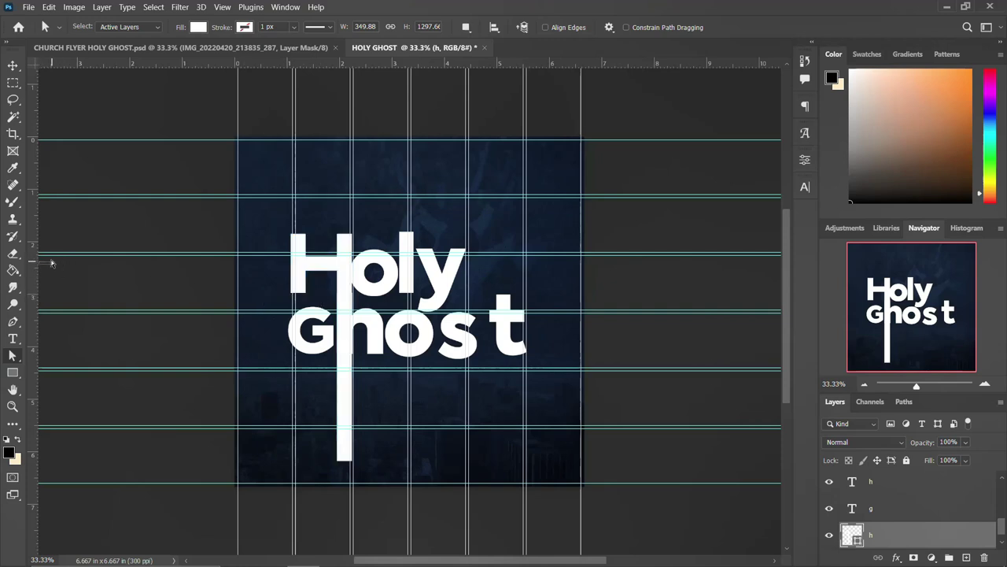
drag(35, 251, 296, 245)
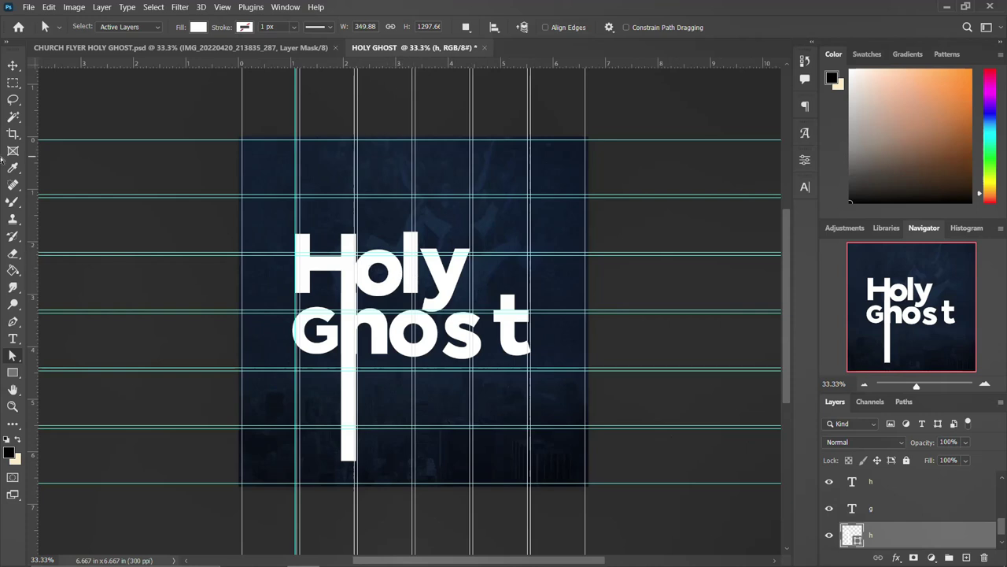
Convert Holy's l to a shape and raise its top into an 828.59 px bar
click(13, 67)
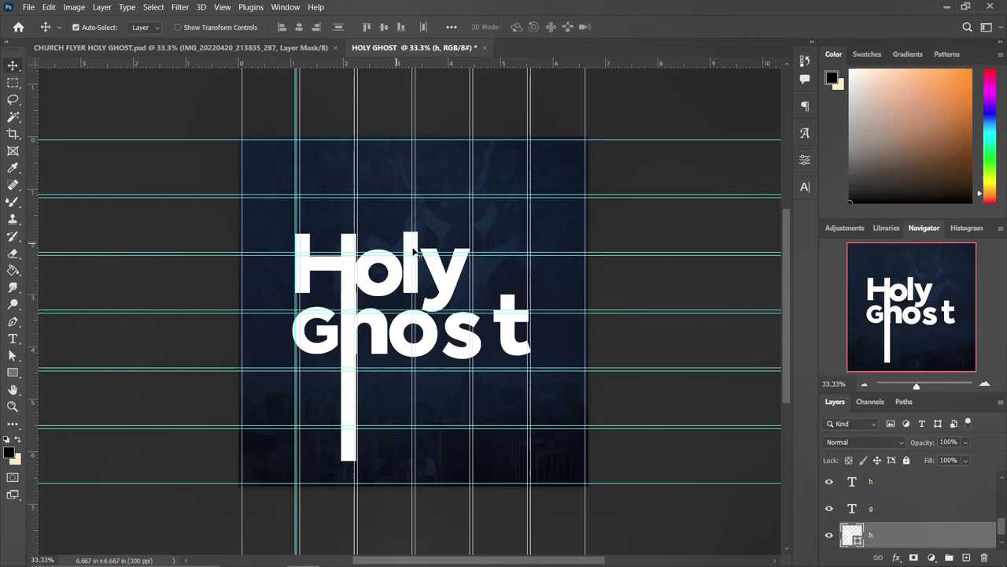
click(409, 244)
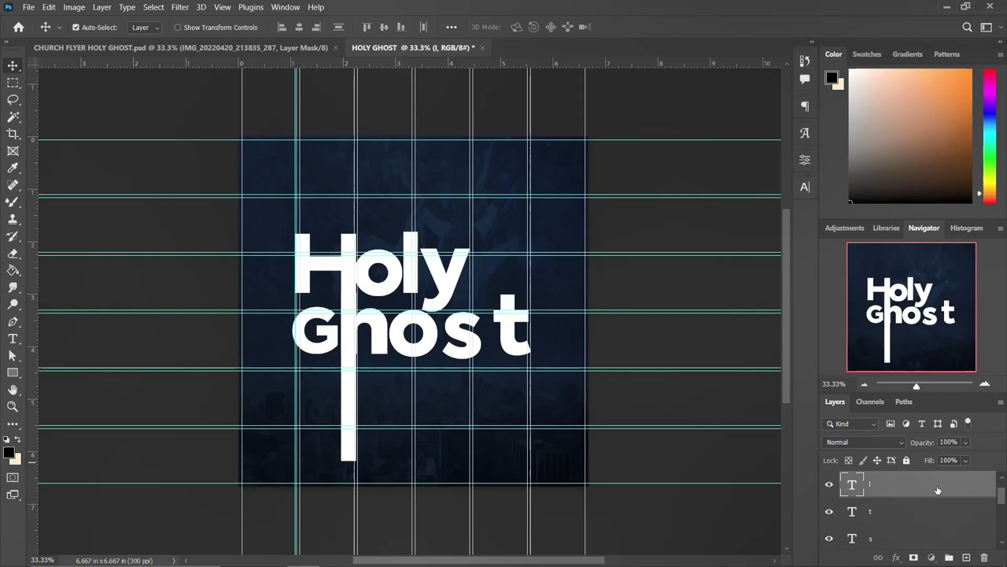
right_click(869, 485)
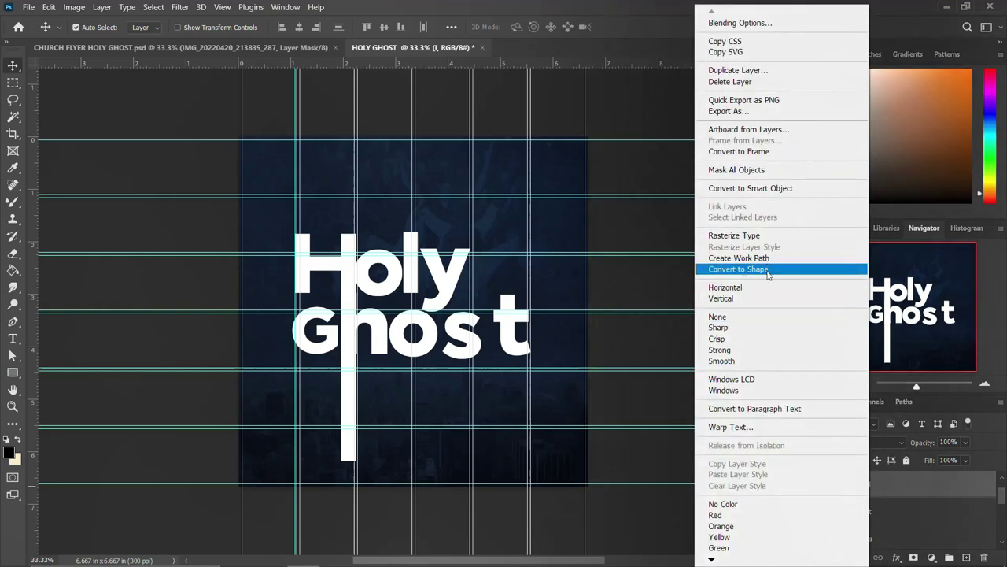
click(768, 268)
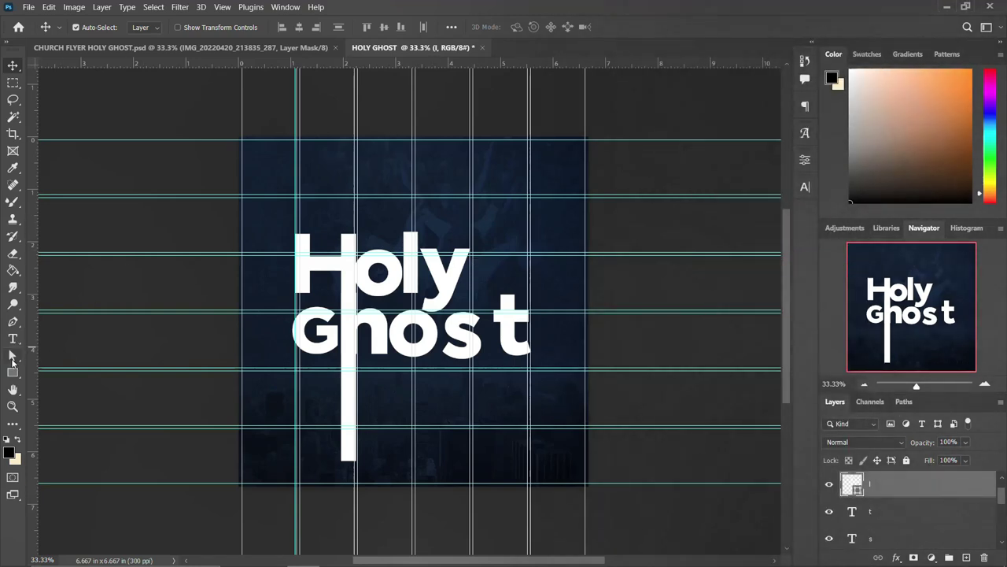
key(a)
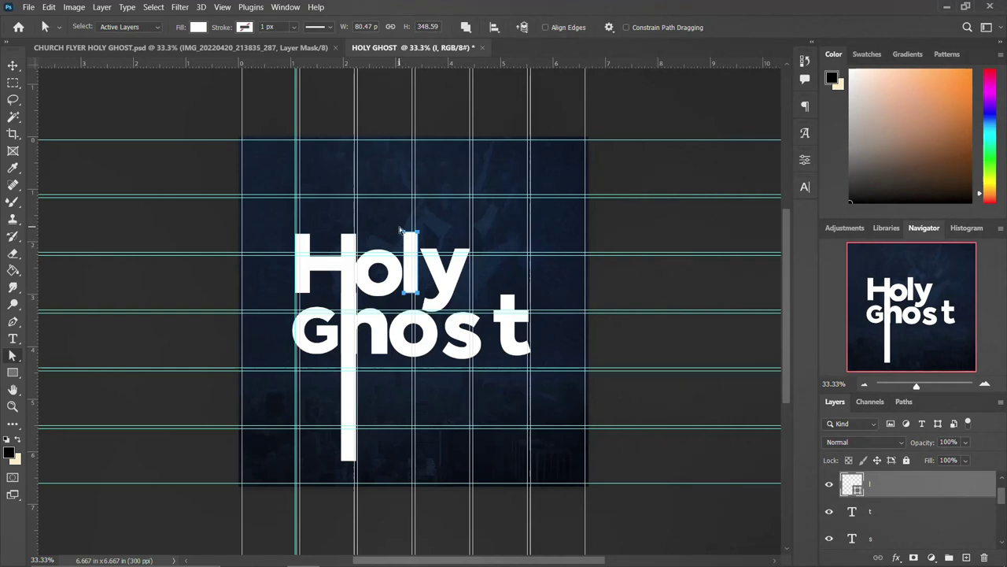
drag(398, 232, 431, 240)
key(shift+Up)
key(shift+Up)
key(shift+Up)
key(shift+Up)
key(shift+Up)
key(shift+Up)
key(shift+Up)
key(shift+Up)
key(shift+Up)
key(shift+Up)
key(shift+Up)
key(shift+Up)
key(shift+Up)
key(shift+Up)
key(shift+Up)
key(shift+Up)
key(shift+Up)
key(shift+Up)
key(shift+Up)
key(shift+Up)
key(shift+Up)
key(shift+Up)
key(shift+Up)
key(shift+Up)
key(shift+Up)
key(shift+Up)
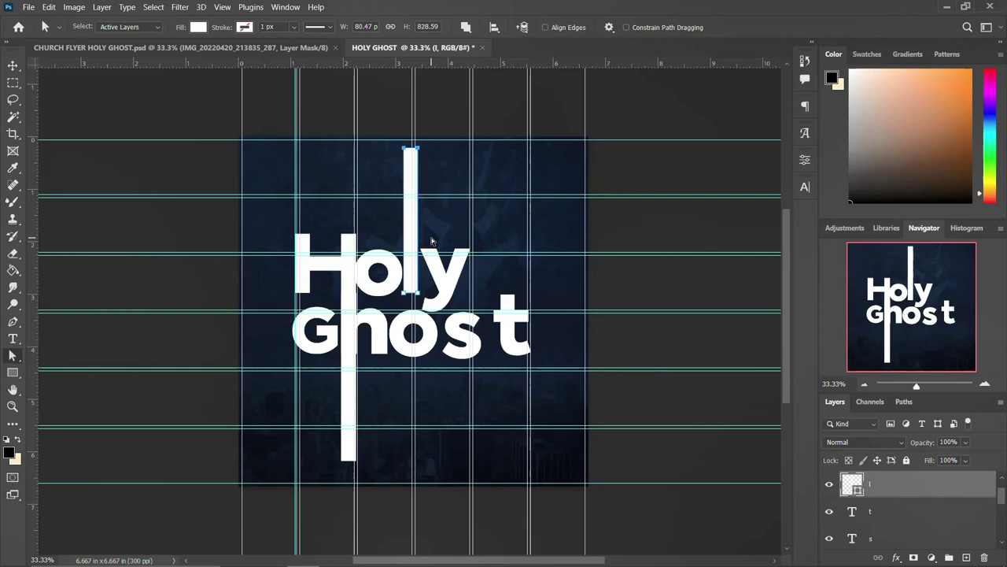
key(Return)
scroll(902, 504, down, 5)
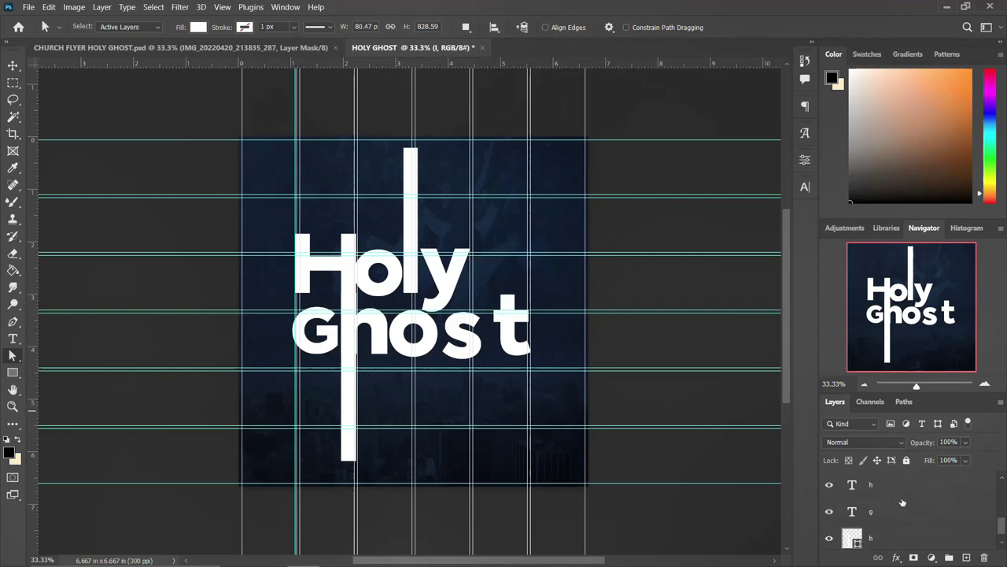
Group all the letter layers into a group named 'HOLY GHOST'
click(896, 520)
scroll(896, 523, up, 2)
shift+click(884, 488)
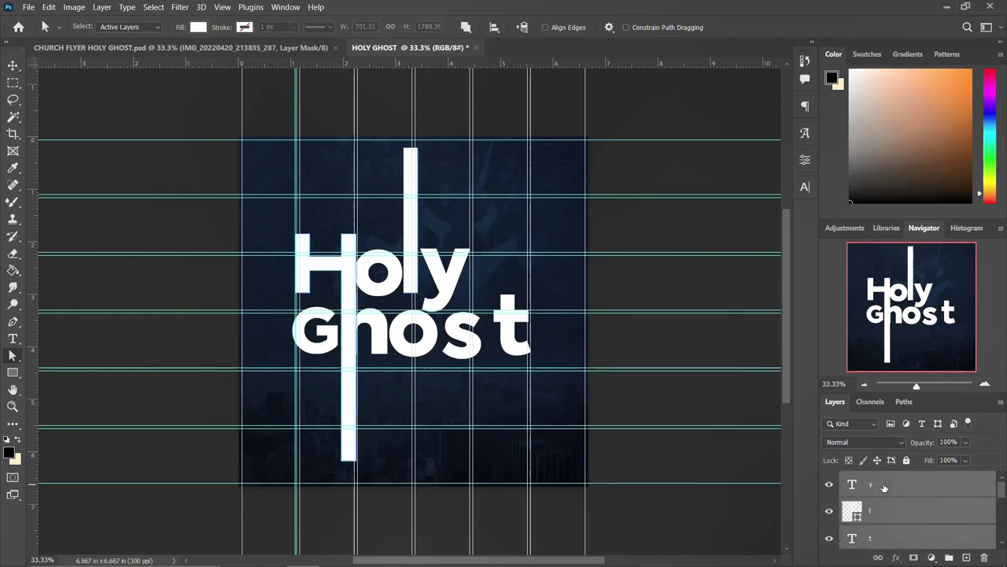
key(ctrl+g)
double_click(878, 479)
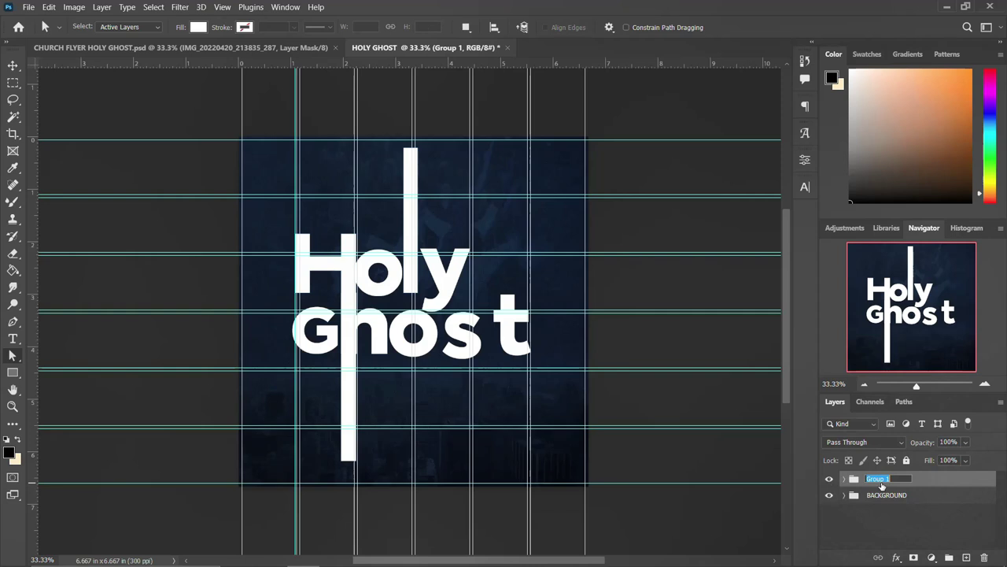
text(HOLY GHOST)
key(Return)
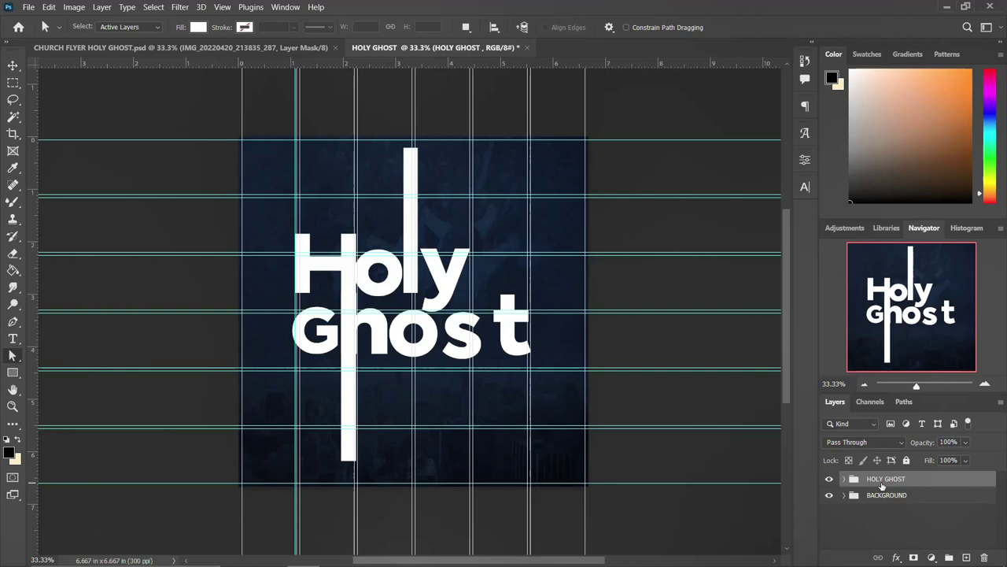
Slide the s and t of Ghost left to close the gap
key(v)
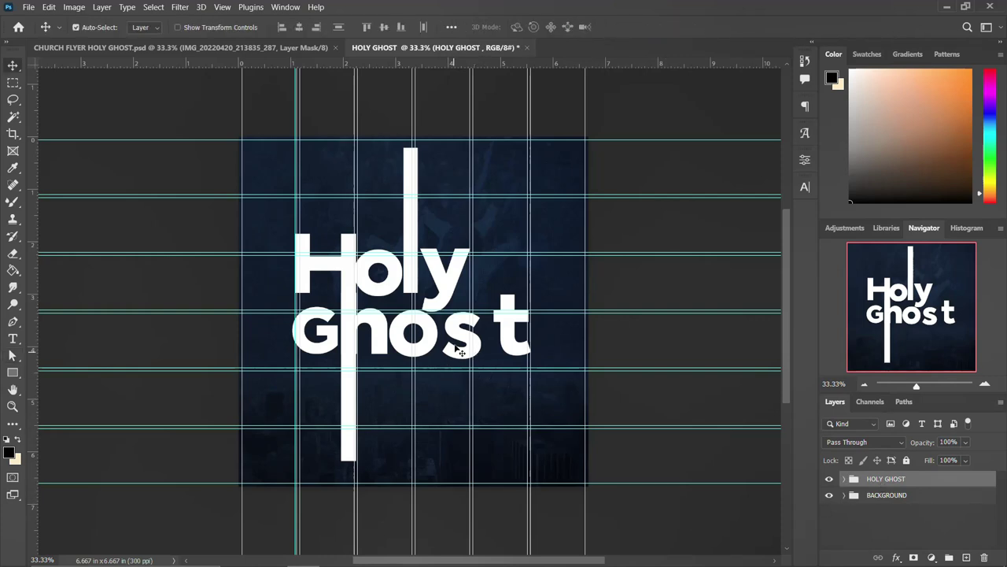
click(460, 340)
drag(460, 337, 452, 337)
drag(520, 335, 501, 337)
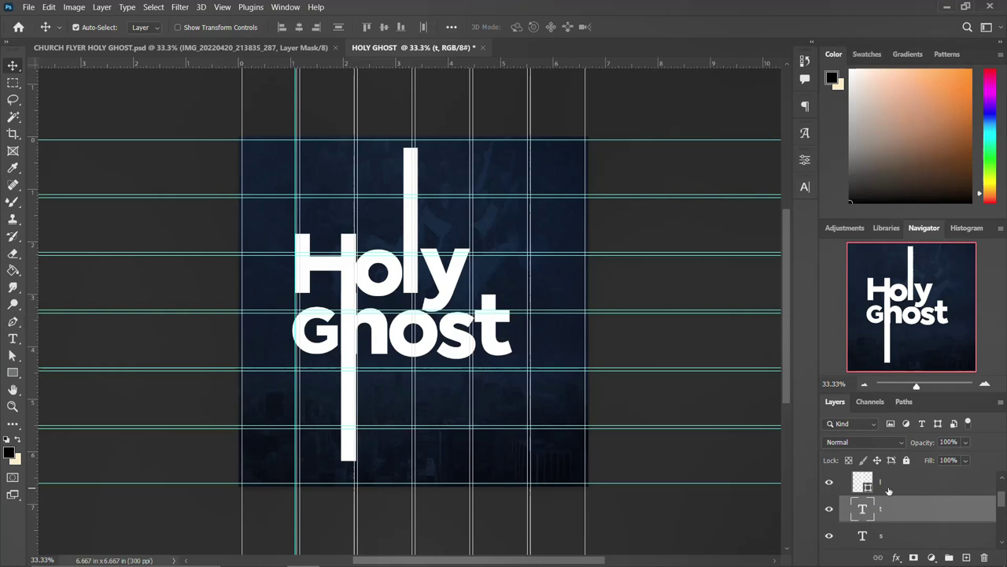
Move the whole HOLY GHOST group slightly right toward the canvas centre
scroll(866, 493, up, 2)
click(843, 482)
click(869, 482)
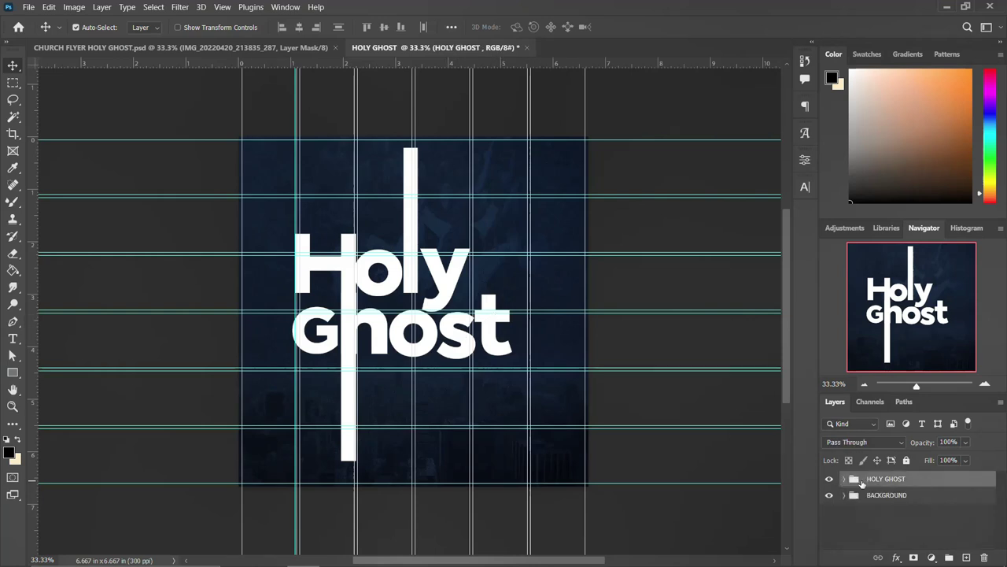
key(ctrl+t)
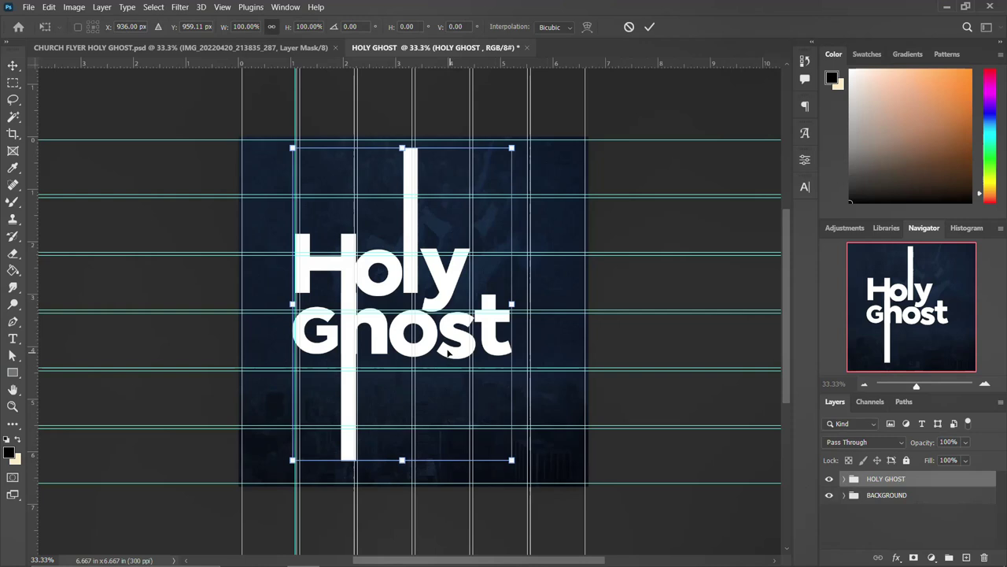
drag(445, 344, 466, 344)
key(Return)
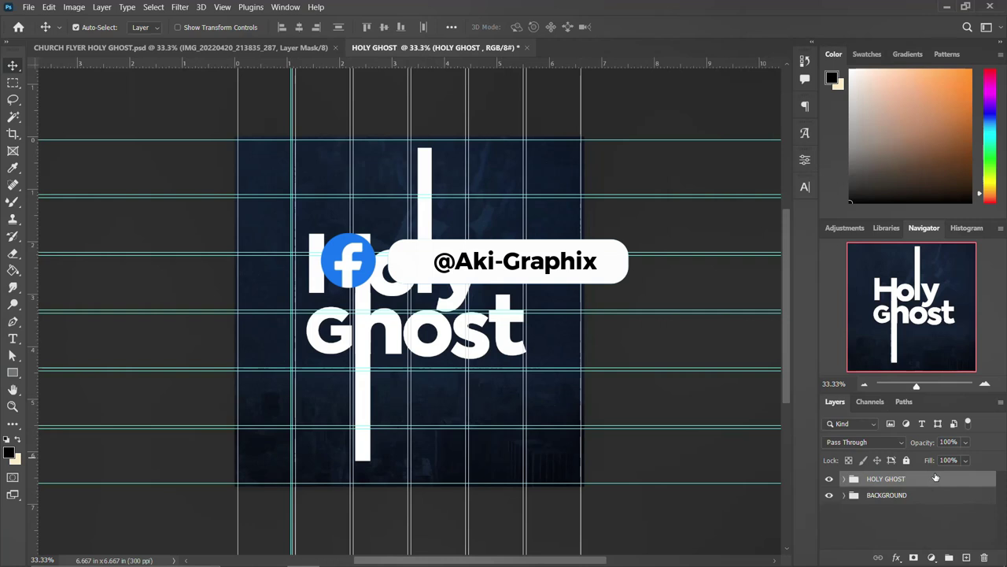
Paste 'prophetic & encounter services' as a new text layer
click(14, 340)
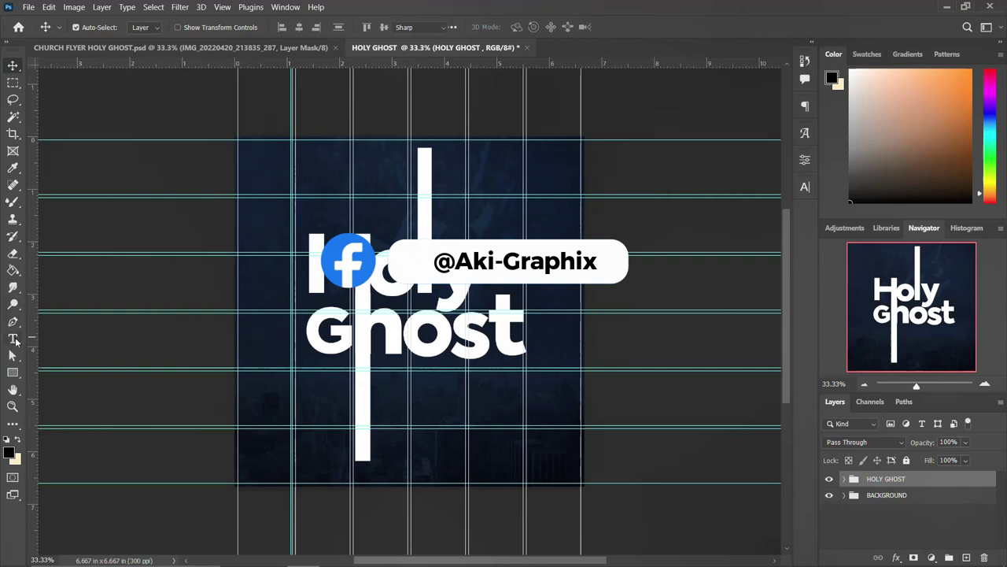
click(423, 382)
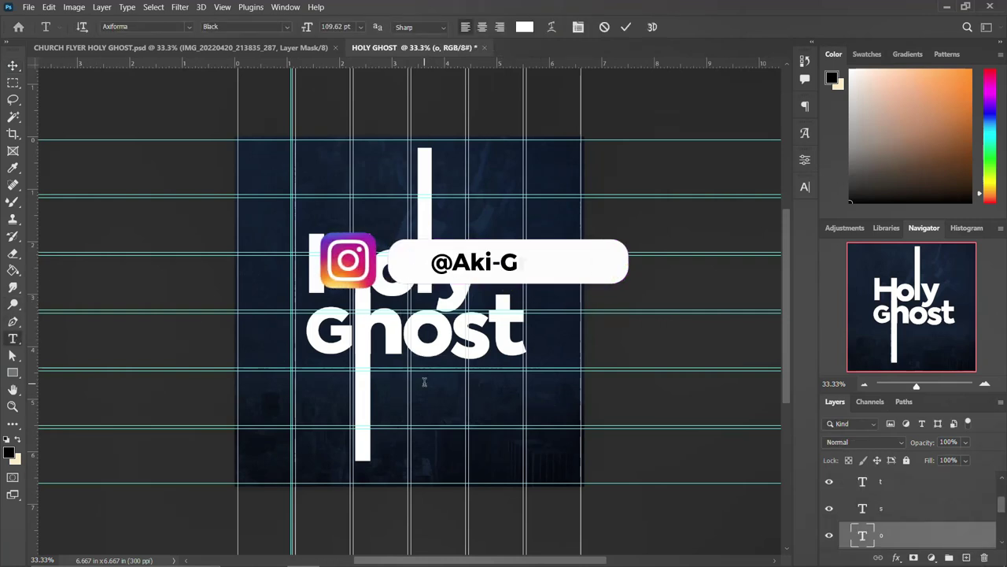
scroll(889, 488, up, 3)
click(845, 478)
click(520, 165)
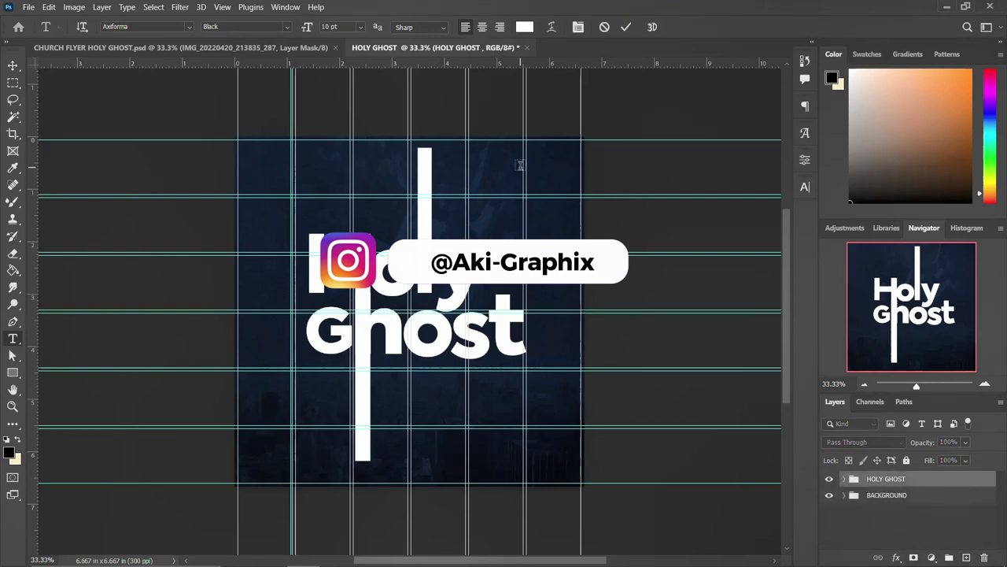
key(ctrl+v)
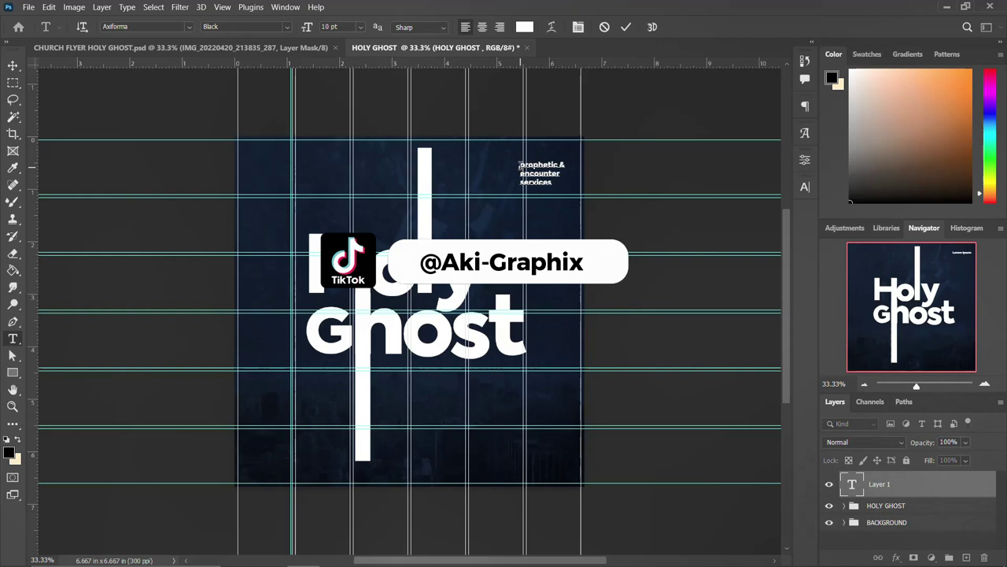
key(ctrl+Return)
Place the subtitle just below Ghost and enlarge it to 321.68%
key(v)
drag(526, 175, 472, 356)
key(ctrl+t)
drag(429, 388, 464, 400)
drag(494, 354, 502, 400)
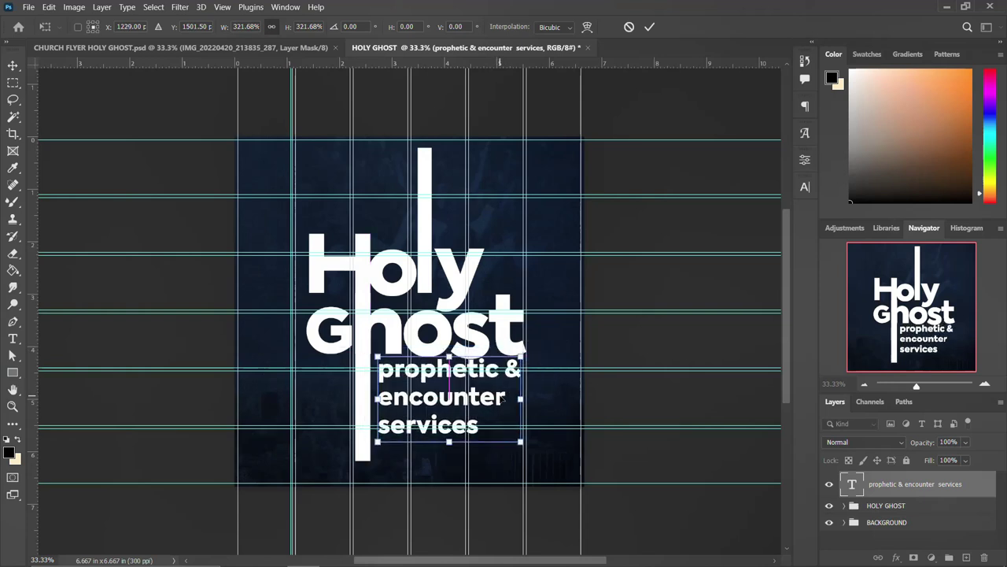
key(Return)
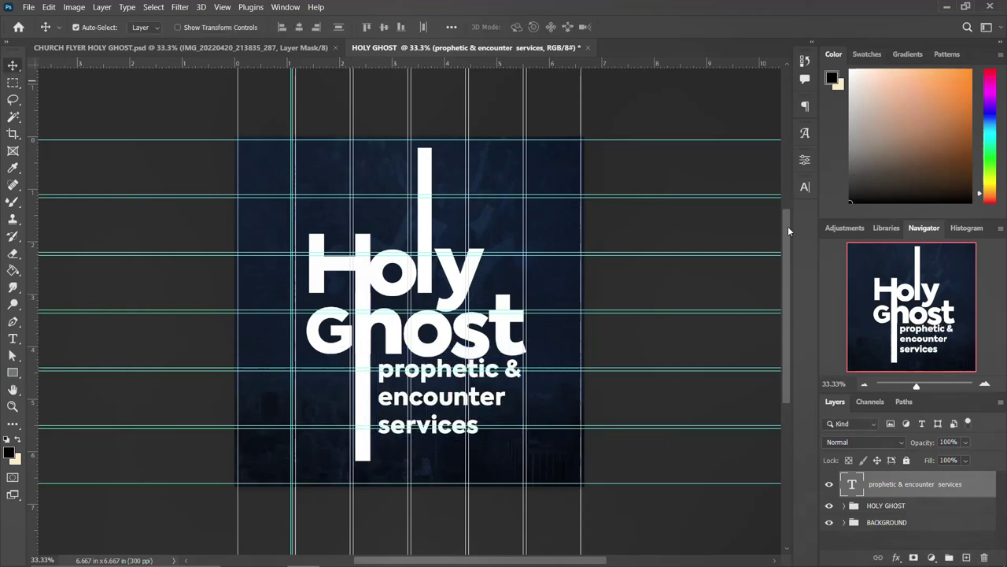
Lower the subtitle's line spacing to 26 pt and switch it to All Caps
click(805, 189)
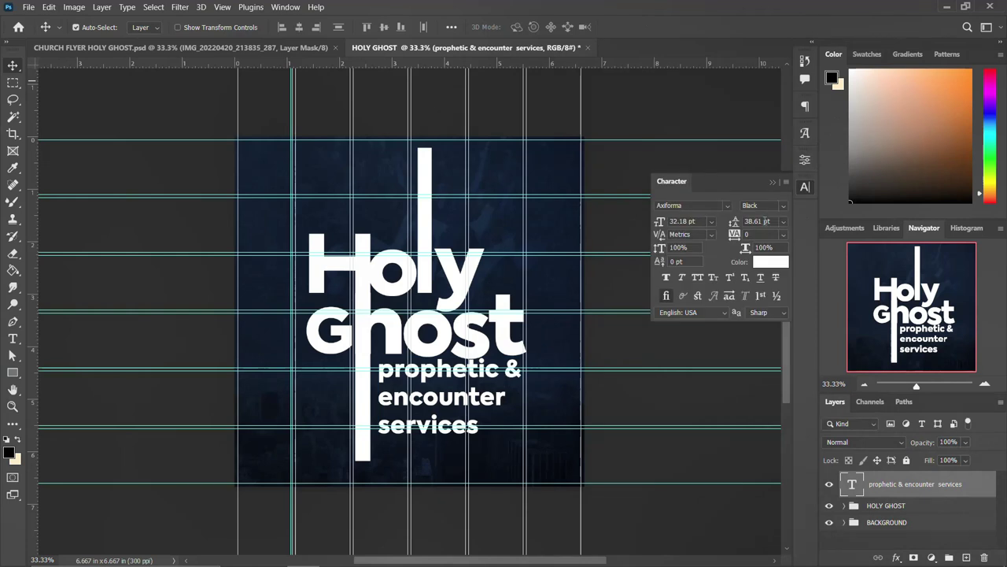
double_click(760, 221)
text(30)
key(Return)
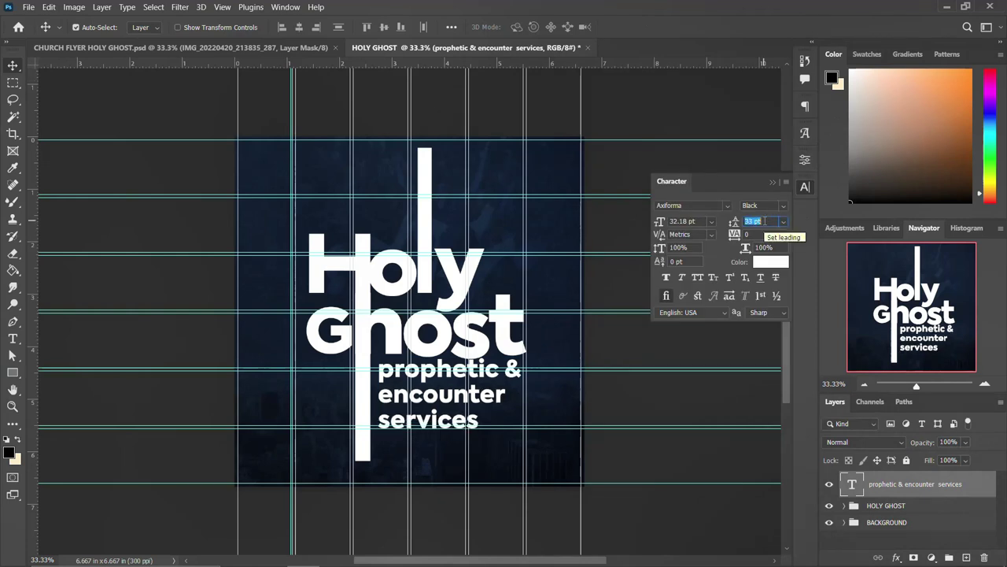
key(Down)
key(Down)
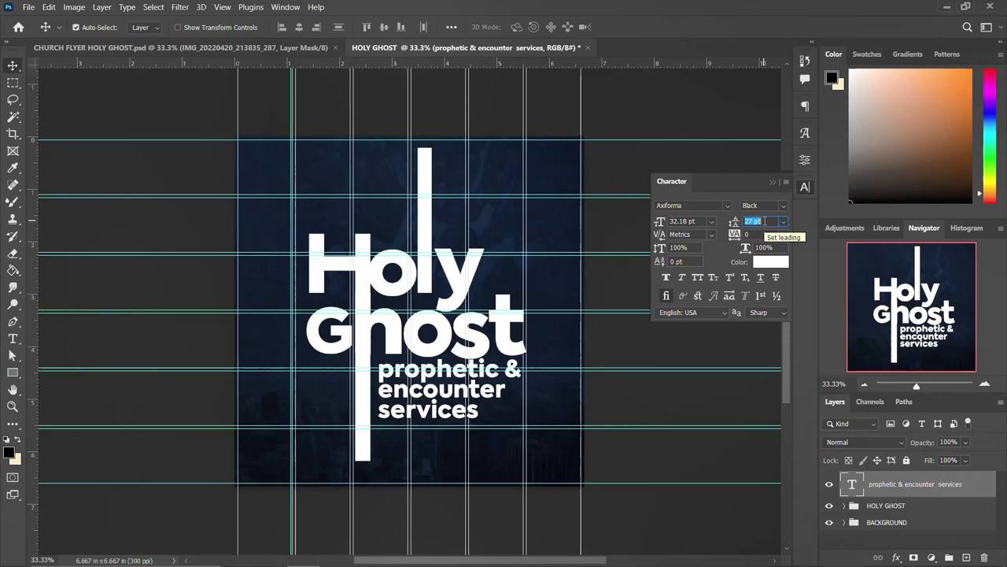
click(698, 278)
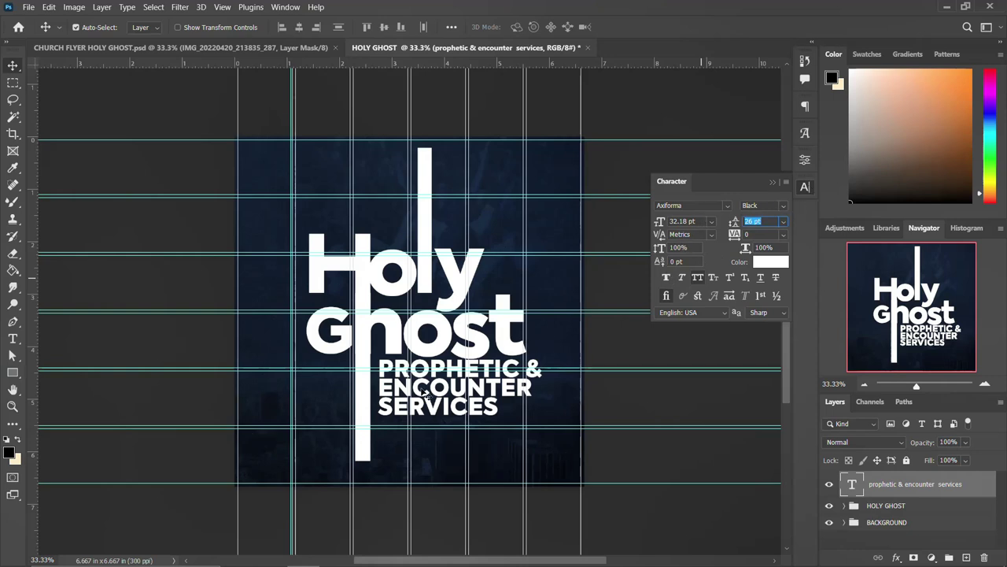
click(804, 189)
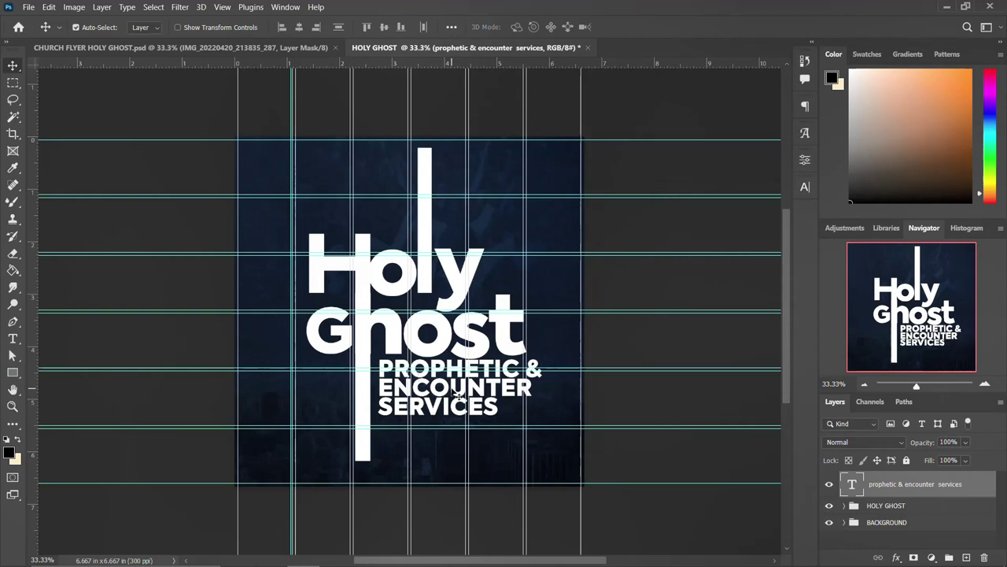
Select the ENCOUNTER SERVICES lines and check the font weight list, leaving it unchanged
key(t)
drag(379, 380, 499, 406)
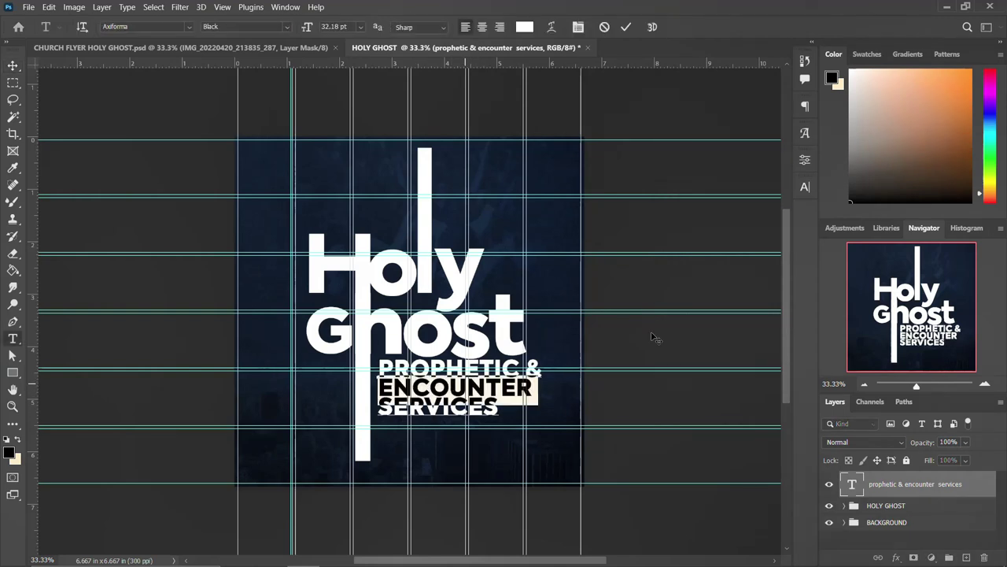
click(805, 187)
click(783, 204)
click(769, 234)
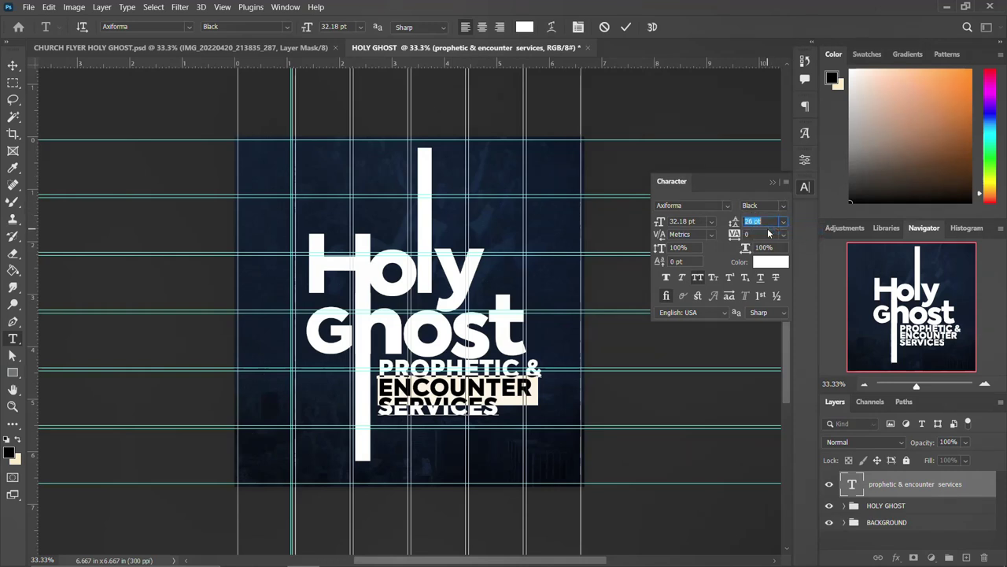
click(805, 189)
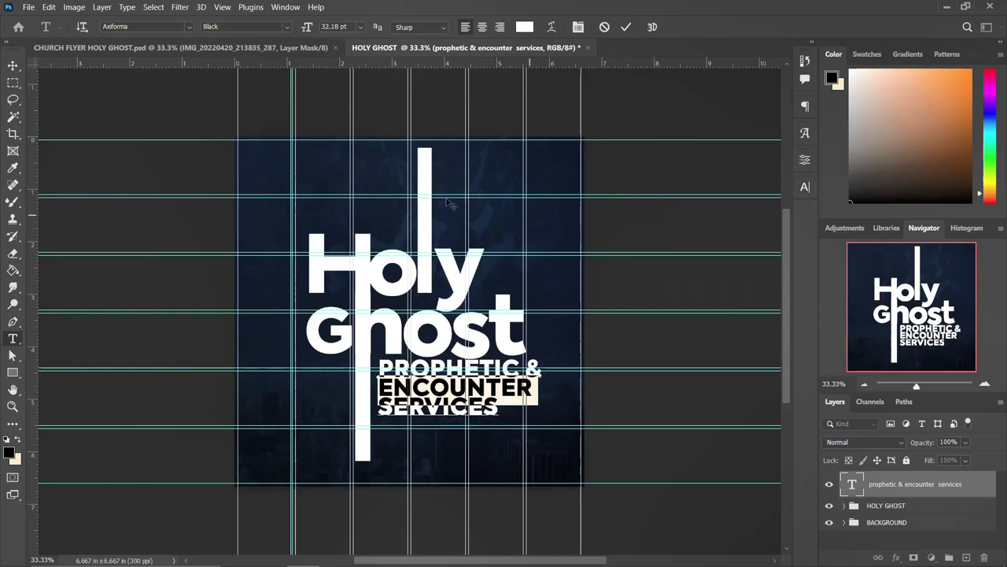
click(626, 26)
key(v)
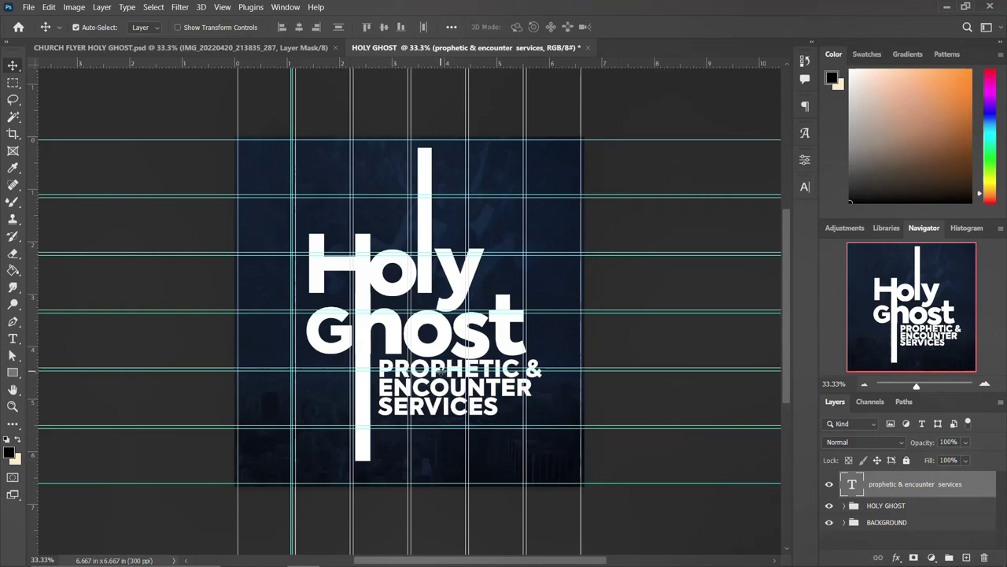
Try Heavy weight on SERVICES, then return it to Black
double_click(432, 412)
double_click(429, 411)
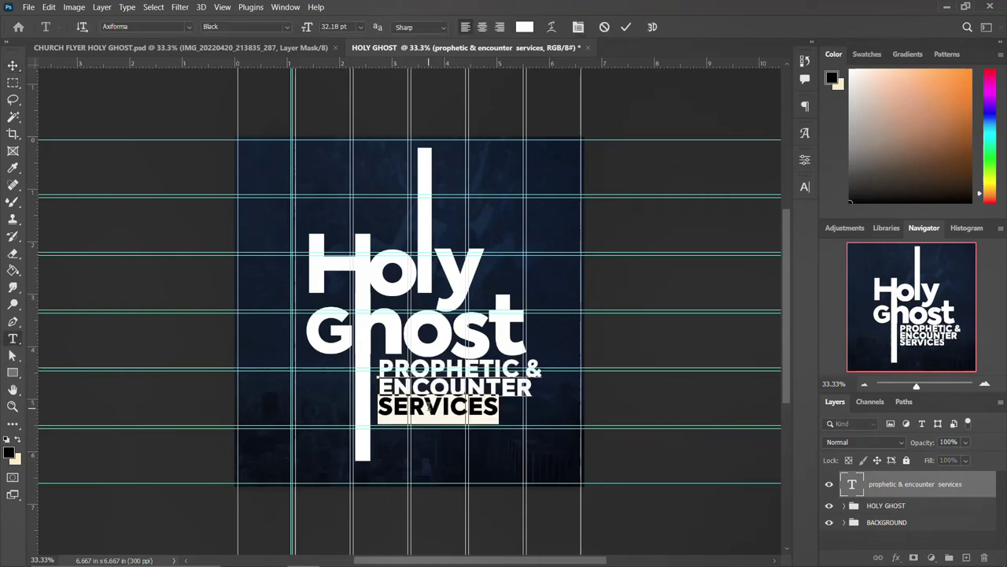
click(806, 187)
click(781, 206)
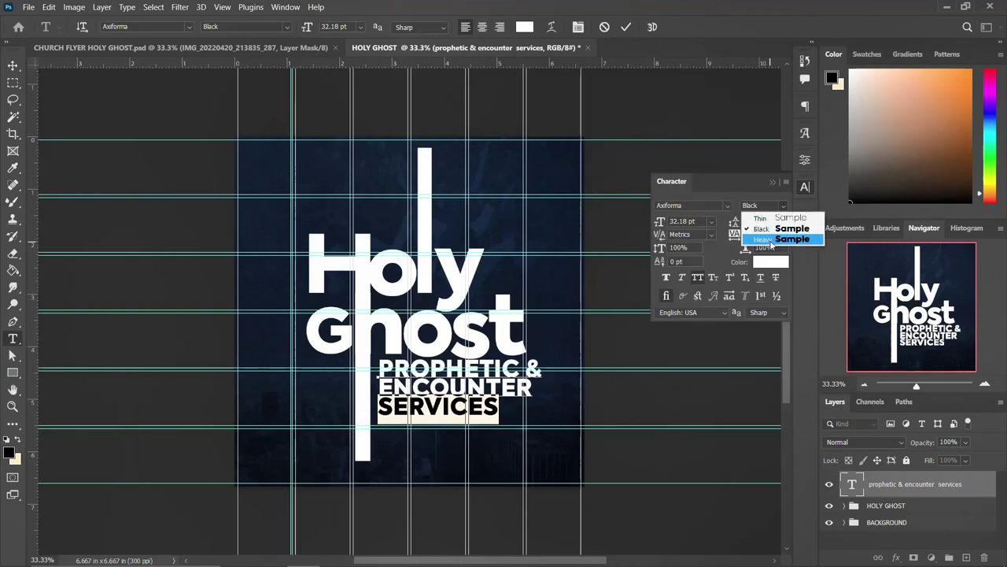
click(771, 240)
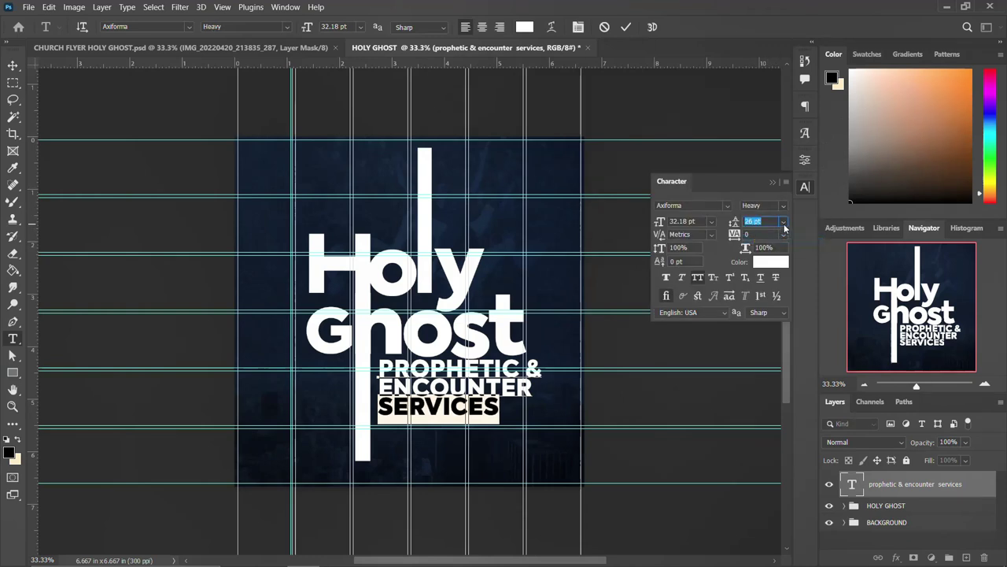
click(782, 207)
click(772, 227)
key(Return)
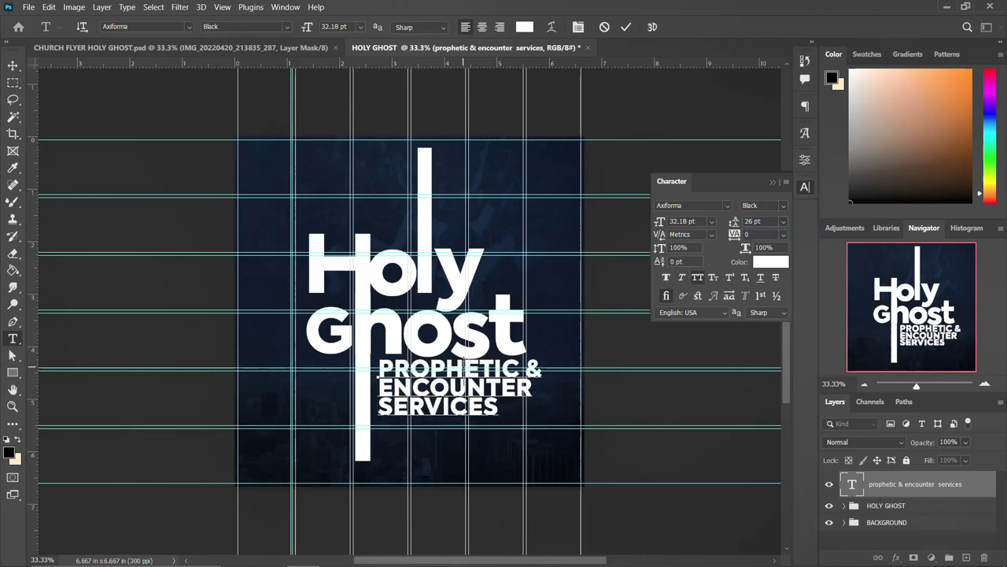
Set the PROPHETIC & ENCOUNTER lines to Heavy weight and commit the edit
double_click(441, 368)
click(780, 207)
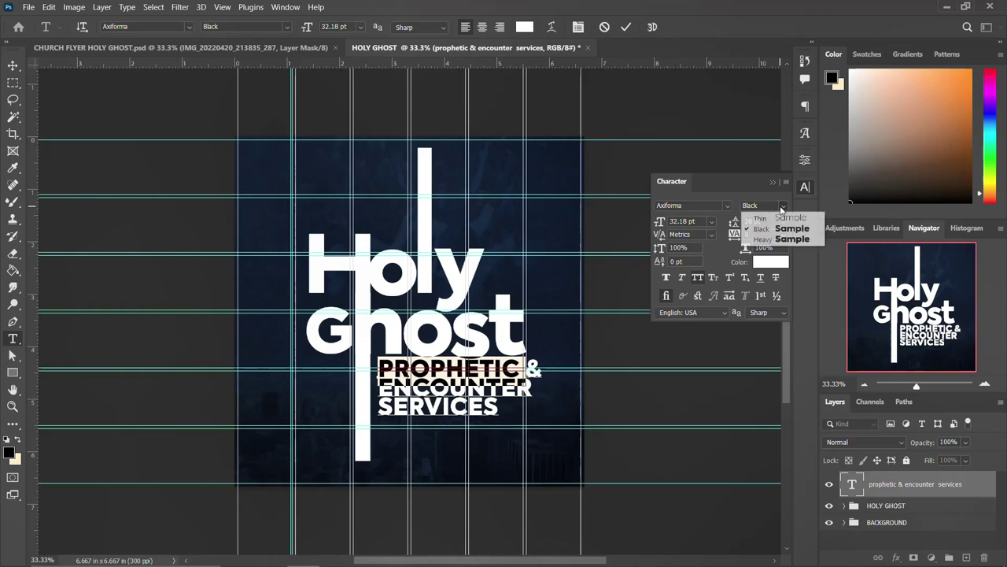
click(771, 238)
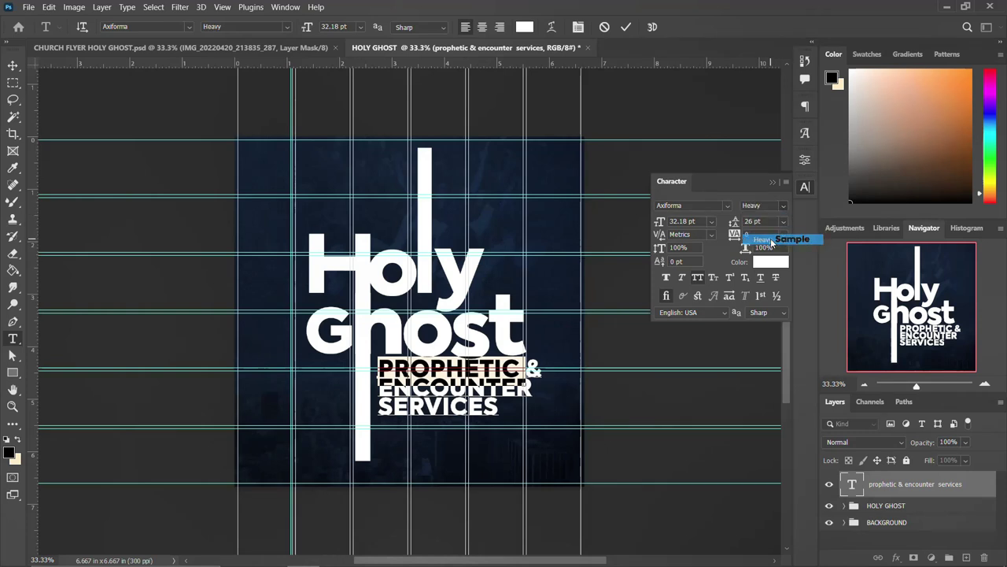
click(807, 189)
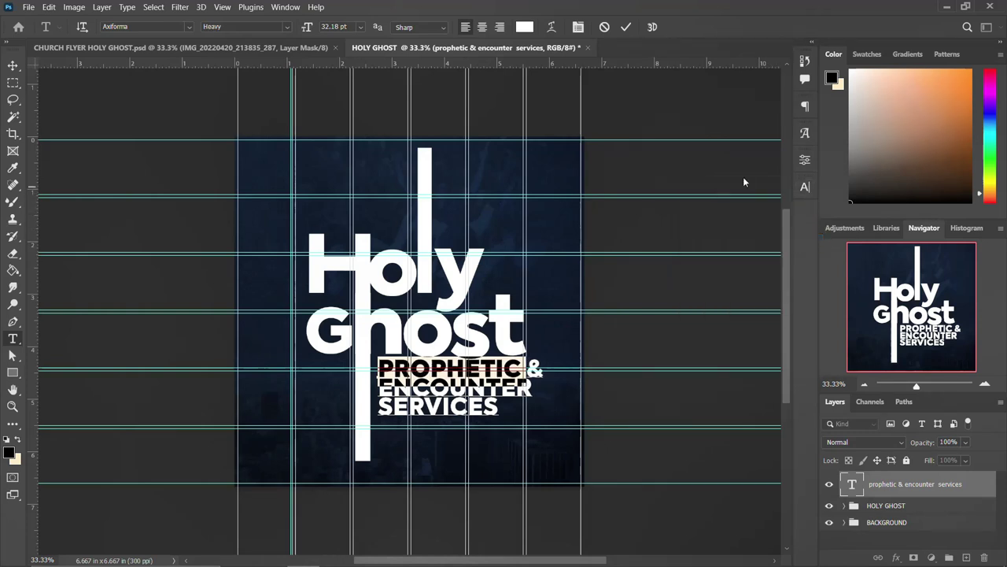
click(625, 29)
key(v)
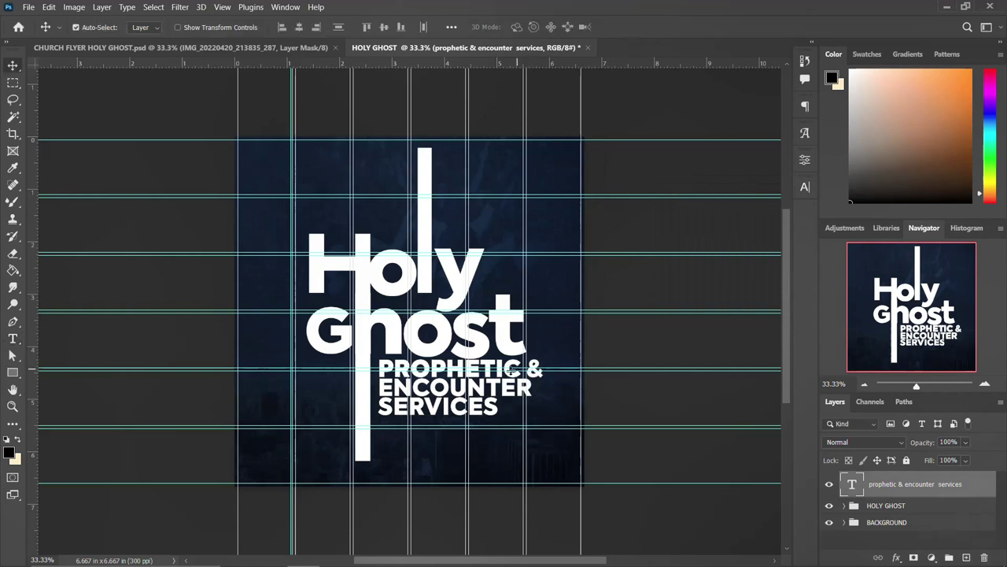
Set the subtitle's line spacing to 27 pt and hide the guides
click(805, 186)
click(754, 222)
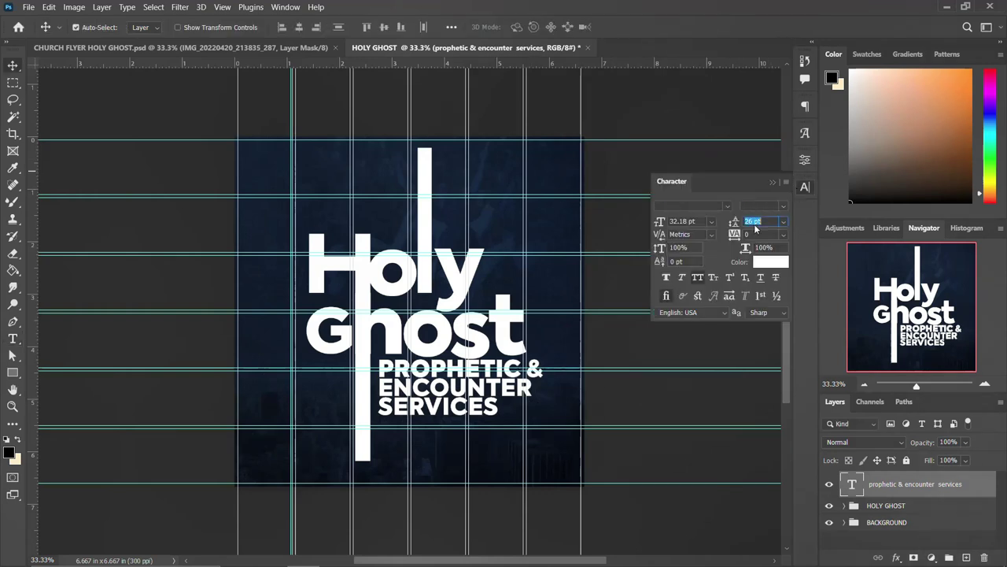
double_click(754, 222)
text(28)
key(Return)
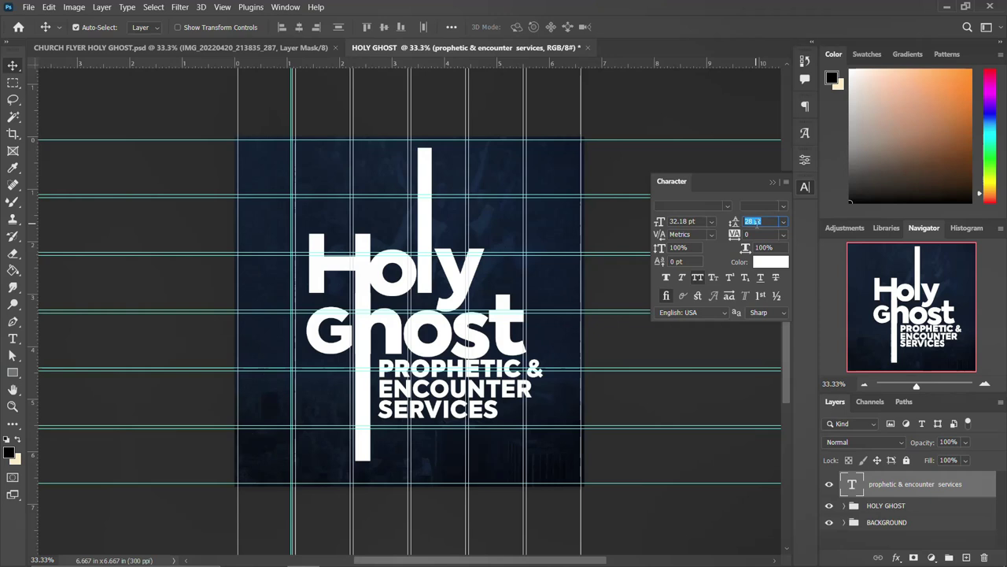
key(Down)
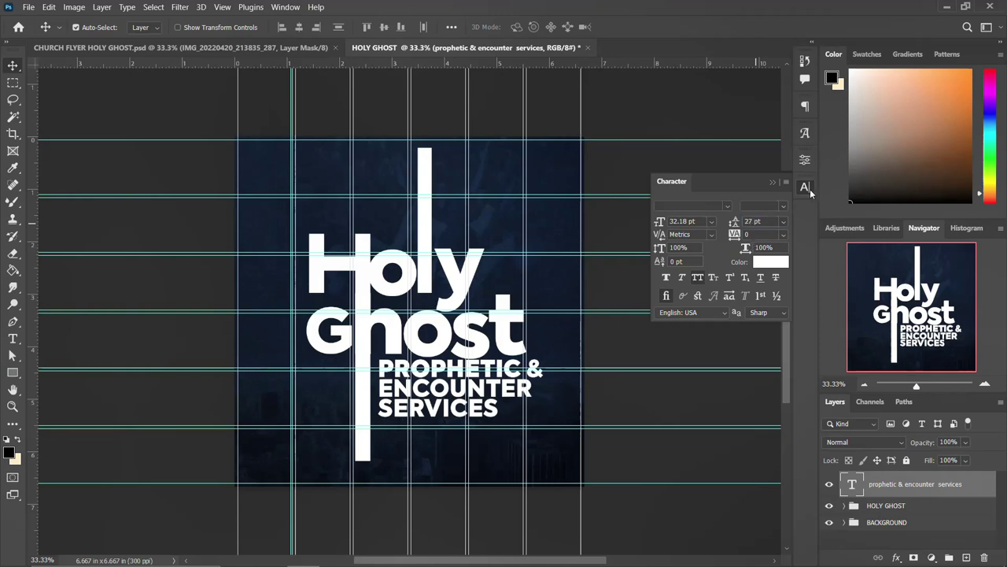
click(810, 189)
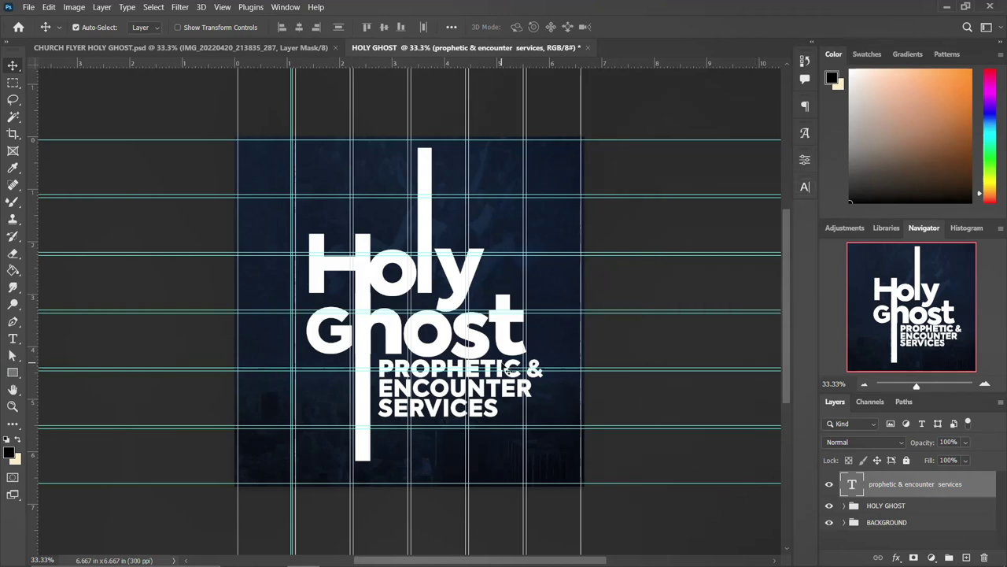
key(ctrl+semicolon)
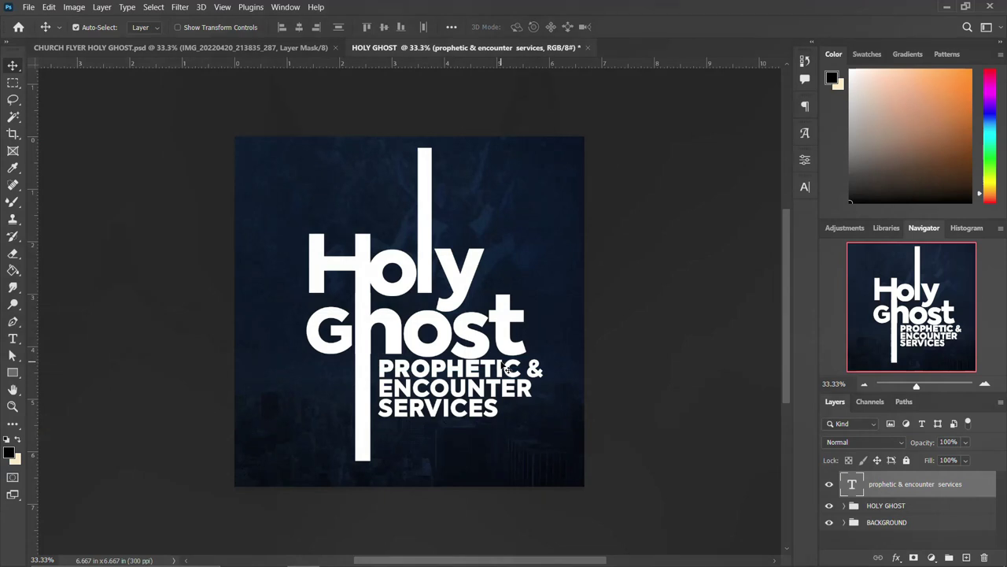
Delete the ampersand from the subtitle and commit the edit
double_click(507, 368)
drag(527, 367, 556, 365)
key(ctrl+c)
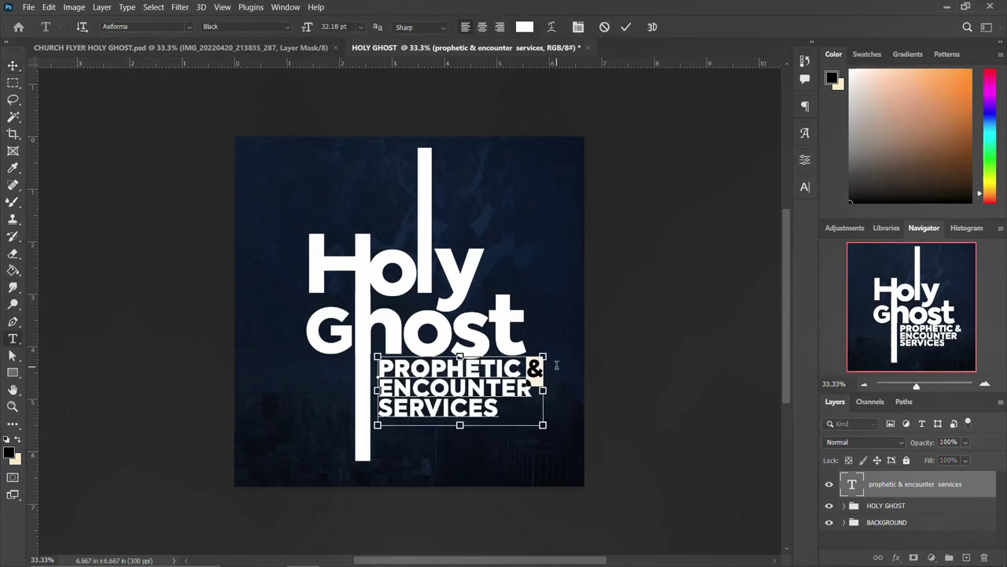
key(BackSpace)
key(ctrl+Return)
key(v)
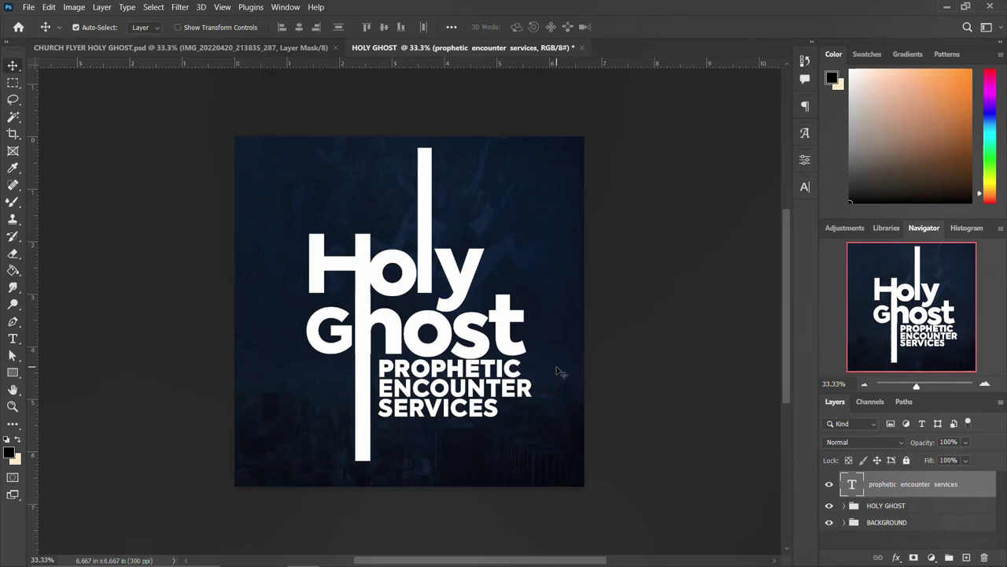
Paste the ampersand as a new text layer just right of Ghost
key(t)
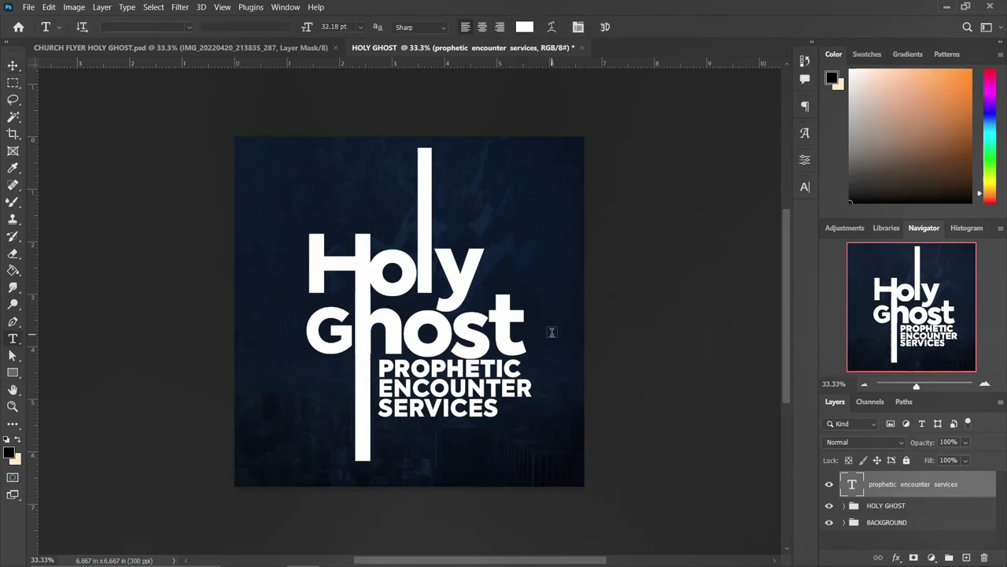
click(552, 334)
key(ctrl+v)
key(ctrl+Return)
click(13, 373)
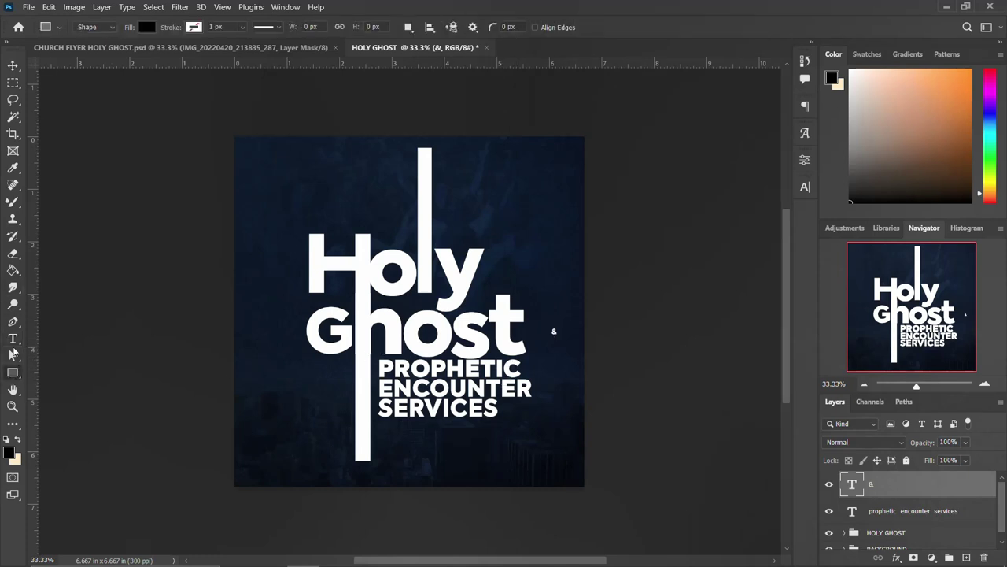
Draw a small white circle around the ampersand and stack the ampersand layer above it
right_click(12, 375)
click(73, 384)
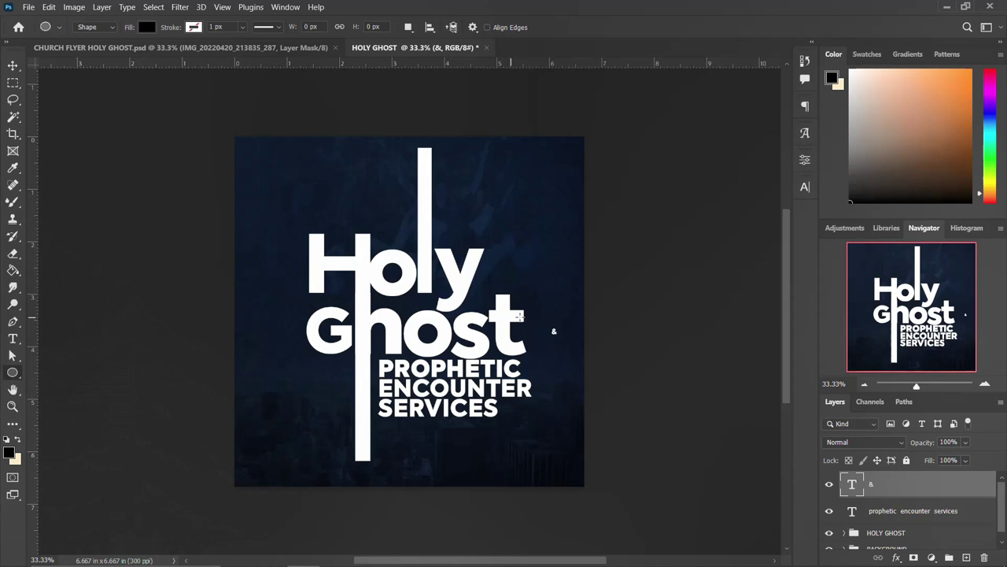
drag(549, 326, 563, 342)
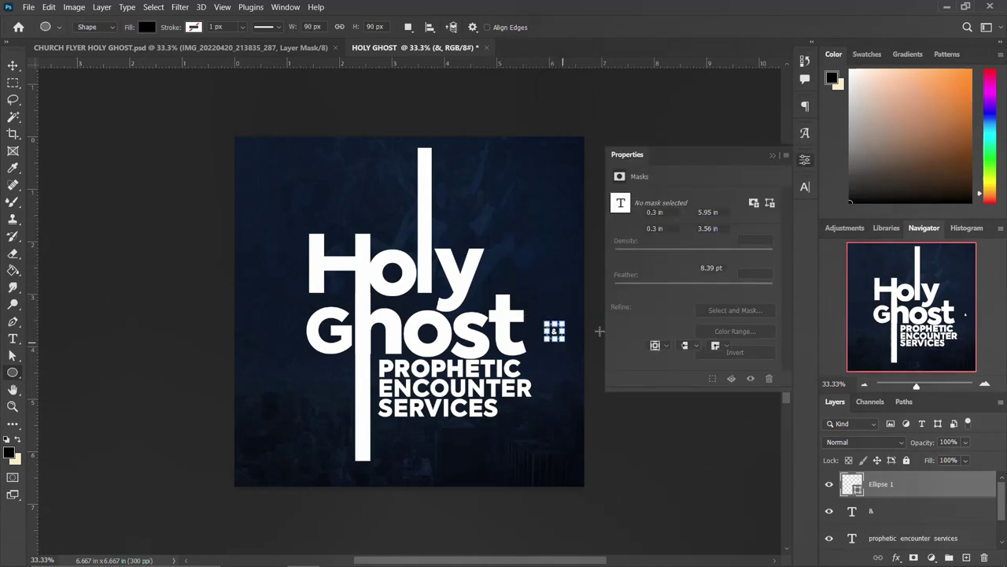
click(653, 292)
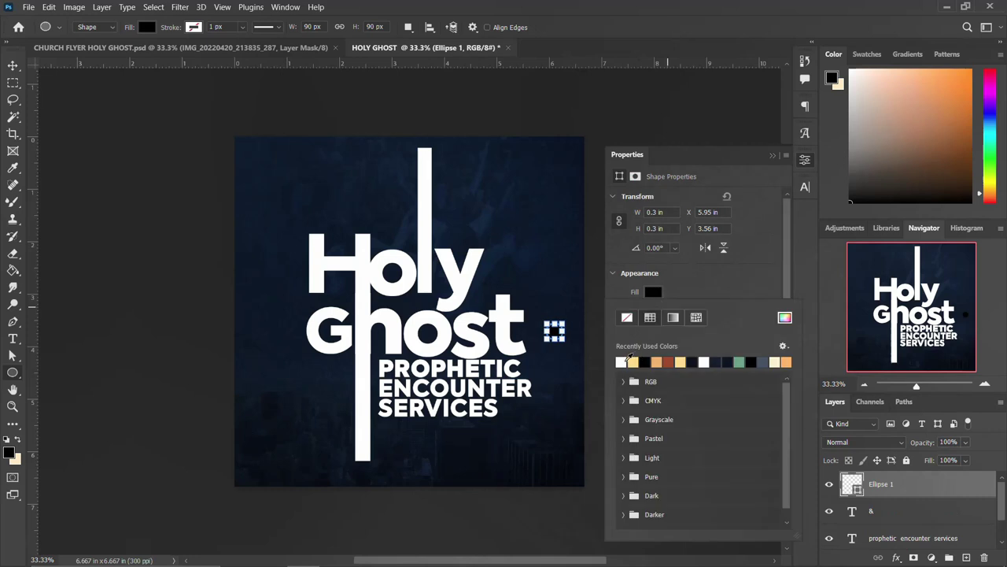
click(703, 361)
click(804, 159)
drag(880, 505, 858, 487)
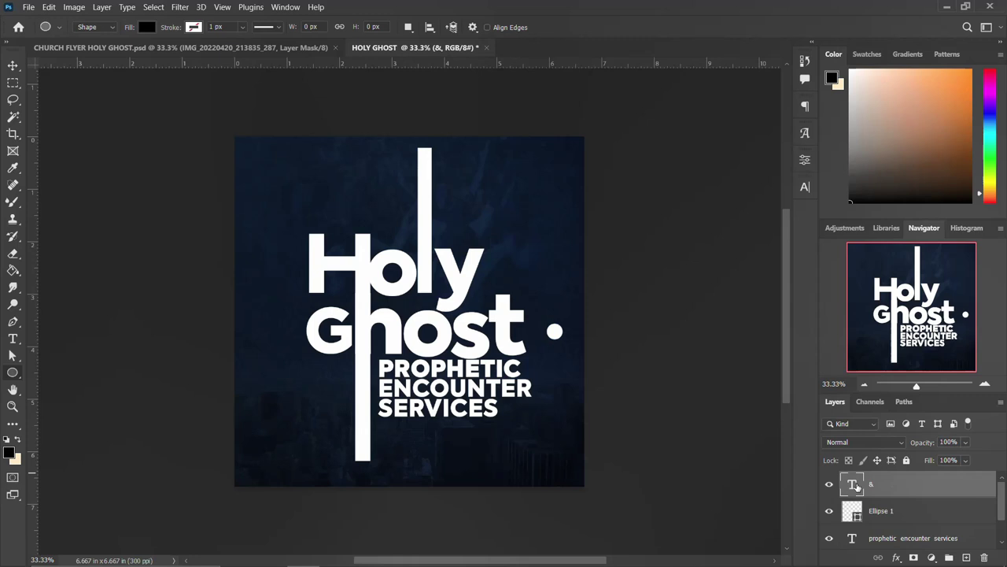
Colour the ampersand with the sampled dark blue background and set it to 15 pt
click(805, 187)
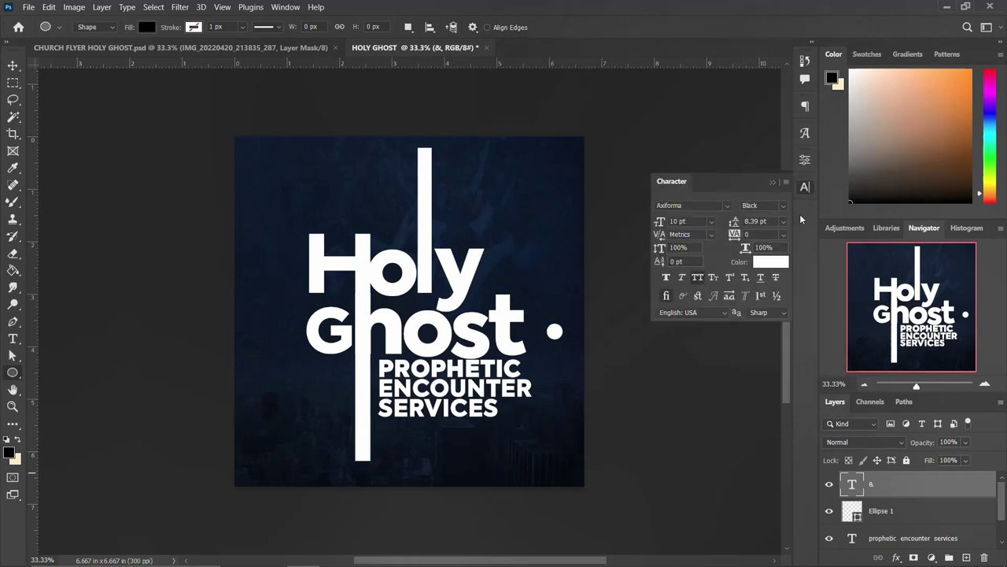
click(774, 268)
click(562, 360)
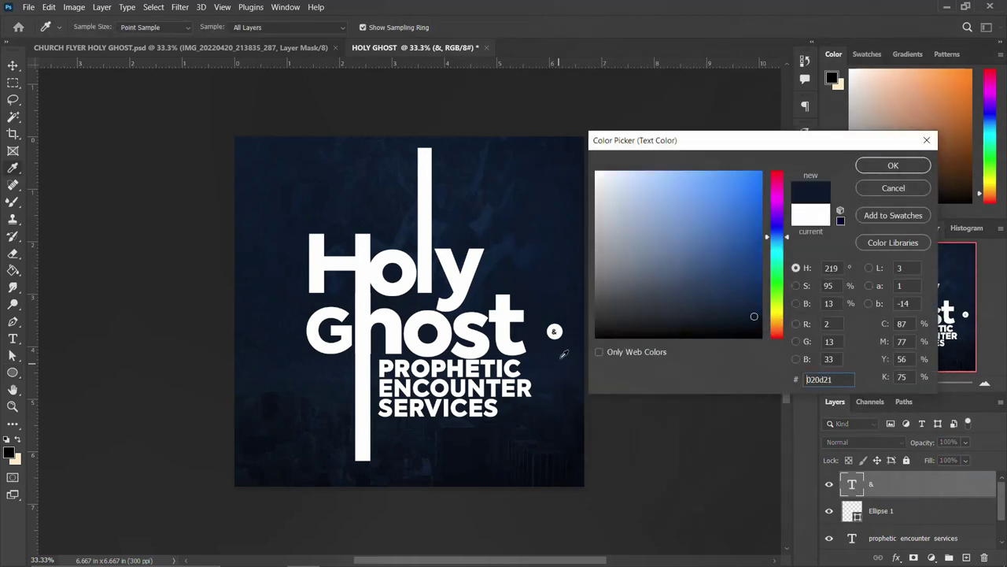
click(561, 360)
click(890, 166)
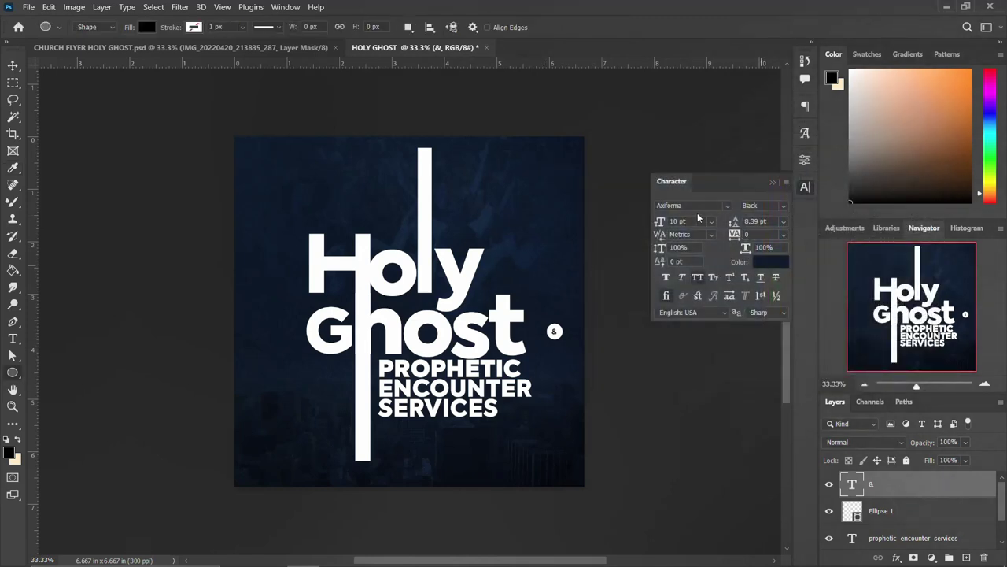
text(15)
key(Return)
click(806, 188)
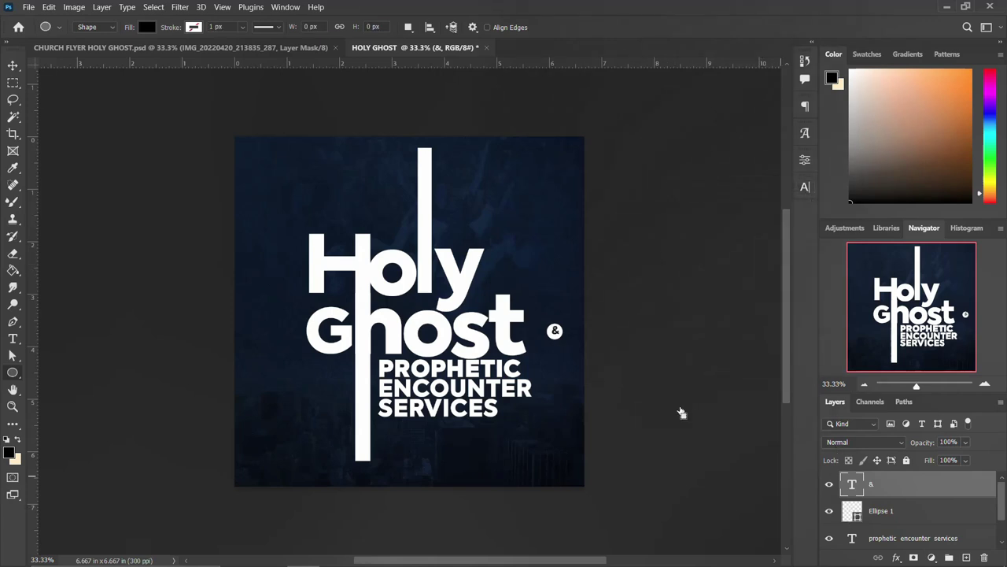
key(v)
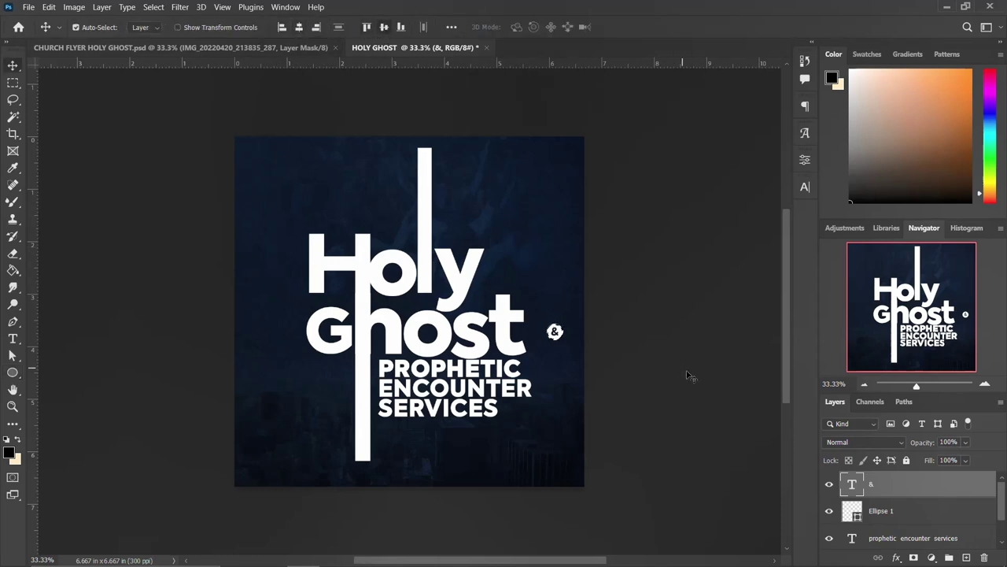
key(ctrl)
Move the ampersand badge beside PROPHETIC and group it with the subtitle layer
ctrl+click(889, 504)
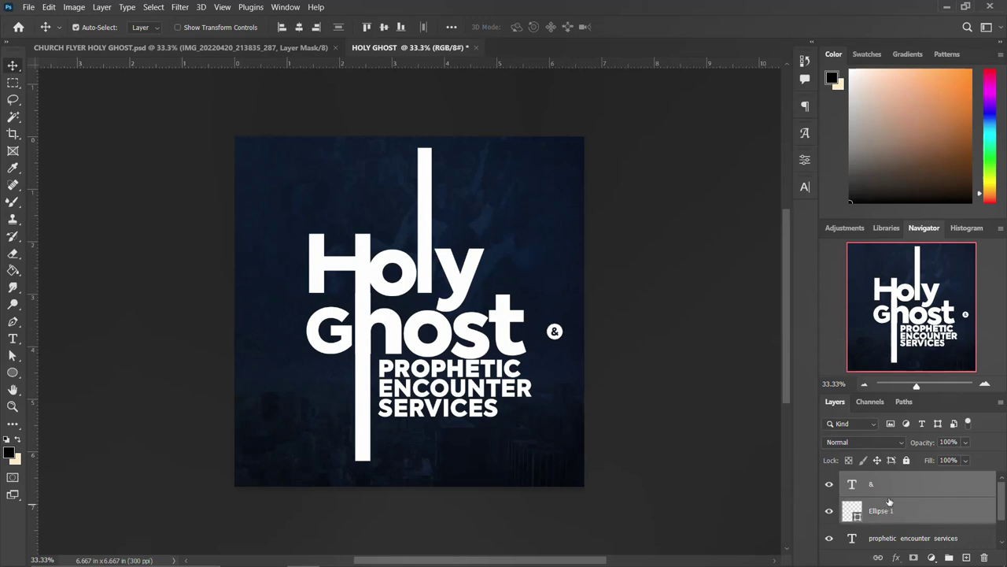
drag(555, 334, 529, 372)
scroll(895, 489, down, 1)
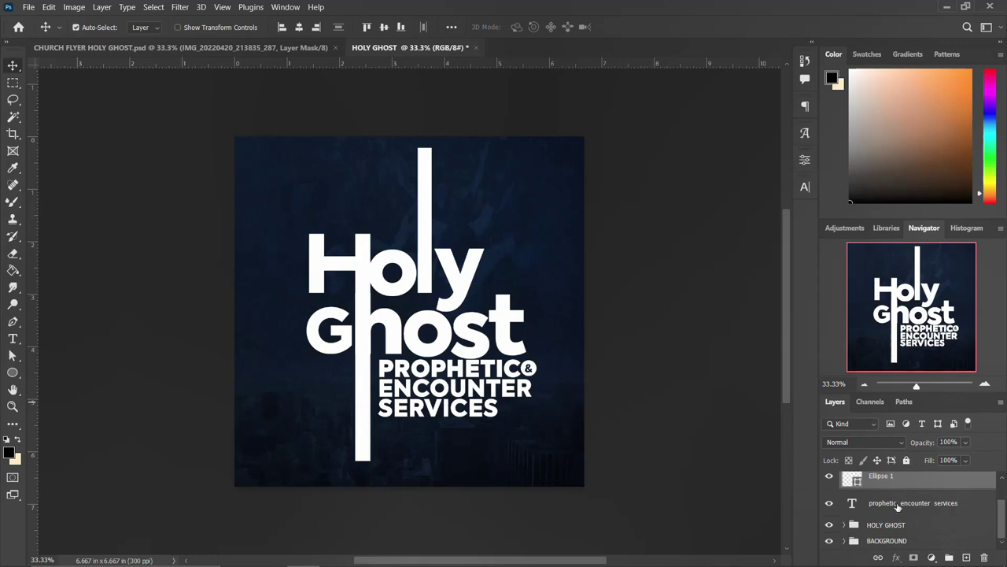
shift+click(897, 506)
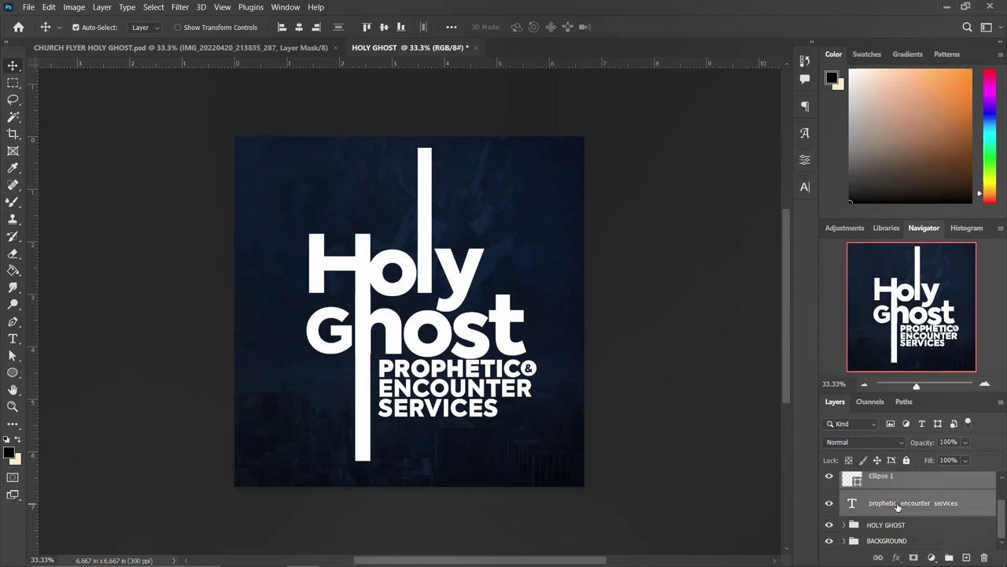
scroll(897, 507, up, 1)
shift+click(895, 492)
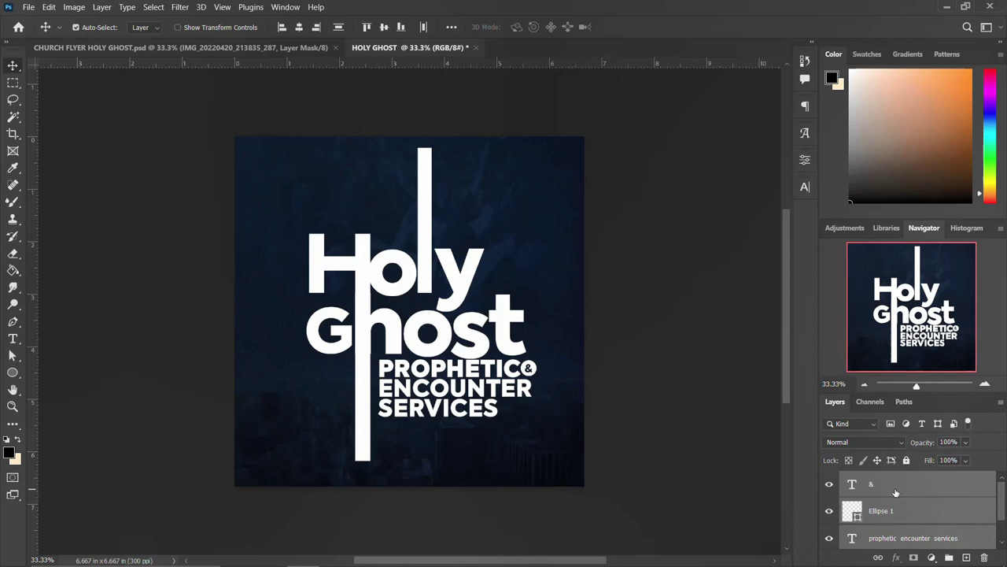
key(ctrl+g)
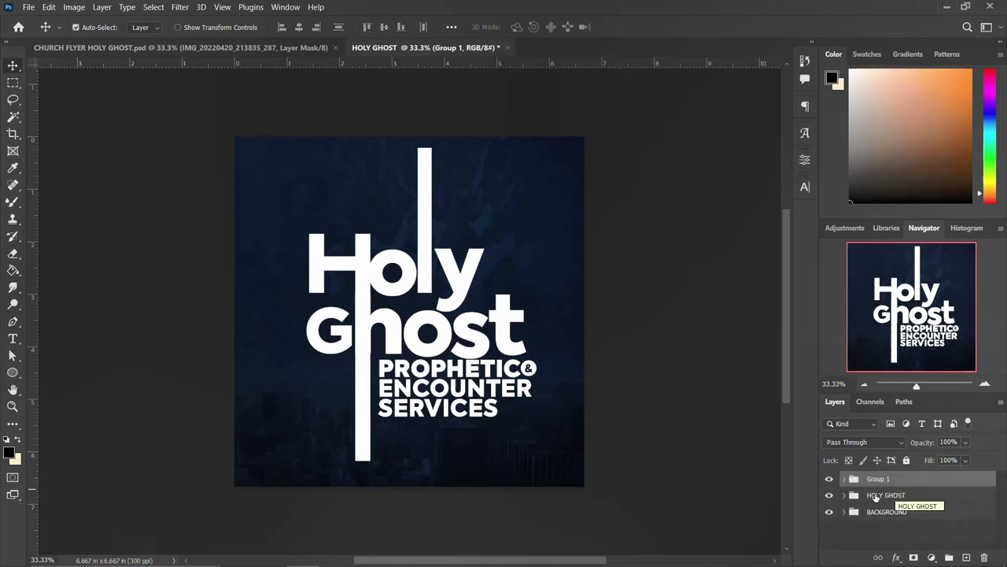
Rename the group 'PROPHETIC ........' and scale it down to about 94%
double_click(875, 480)
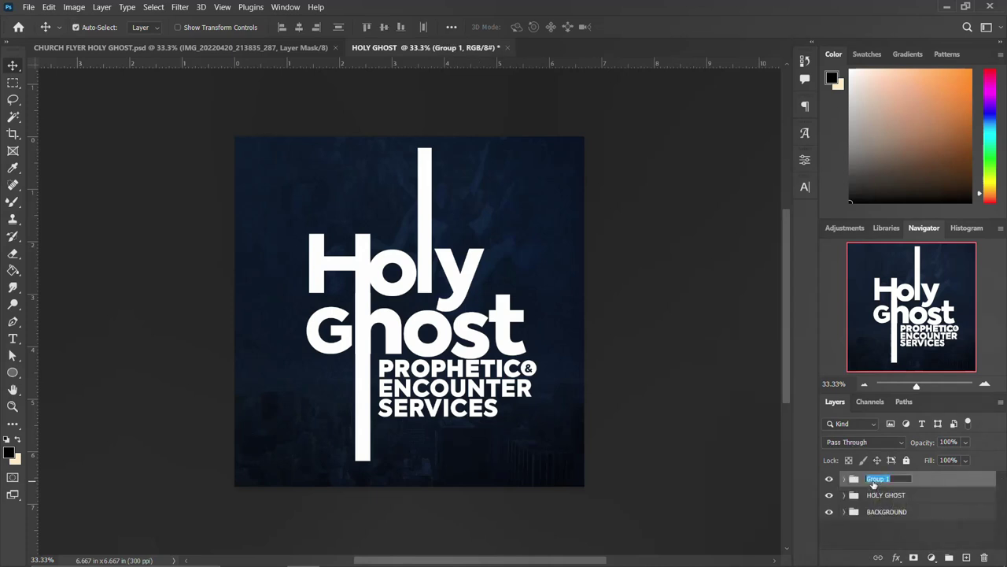
text(PROPHETIC ........)
key(Return)
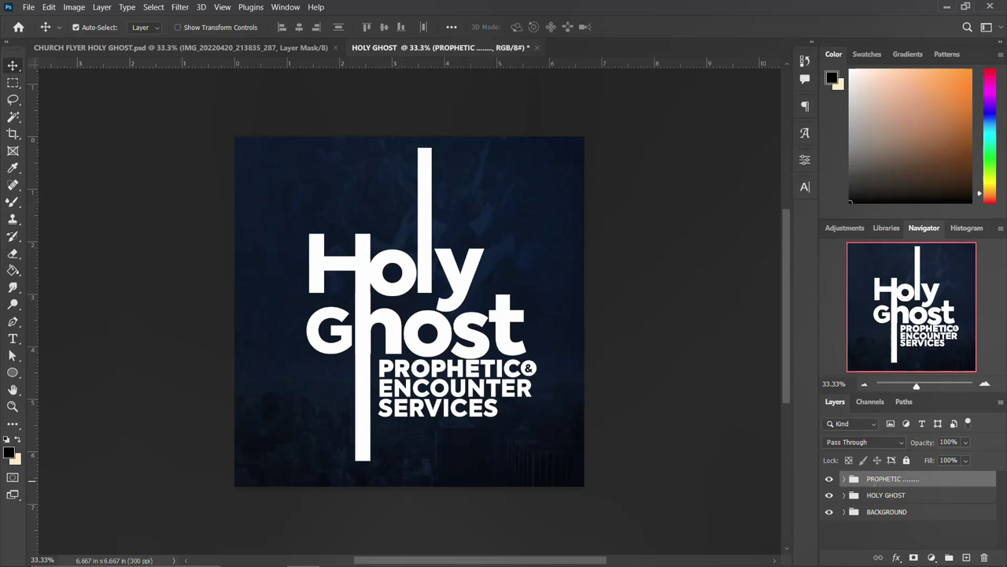
key(ctrl+t)
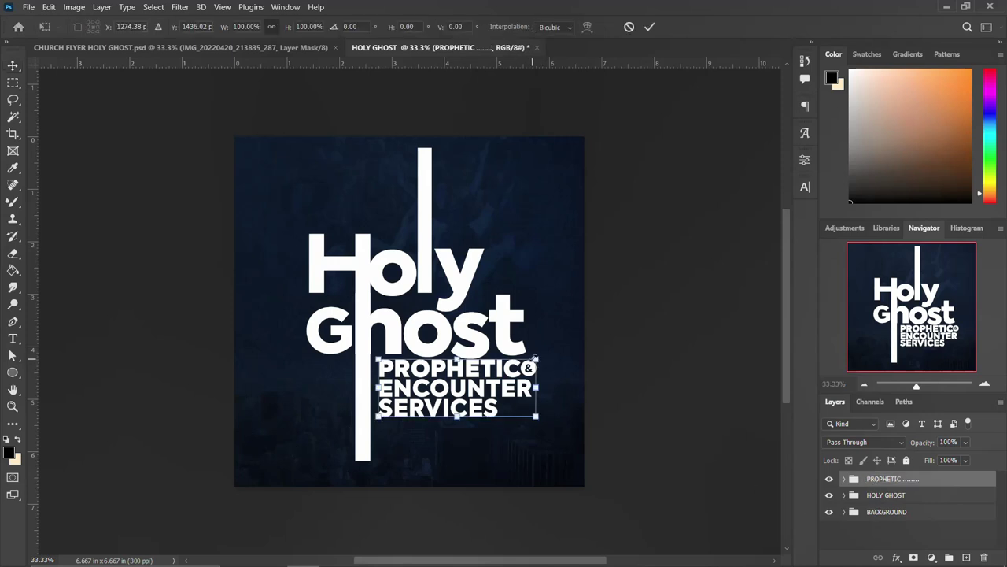
drag(535, 359, 528, 359)
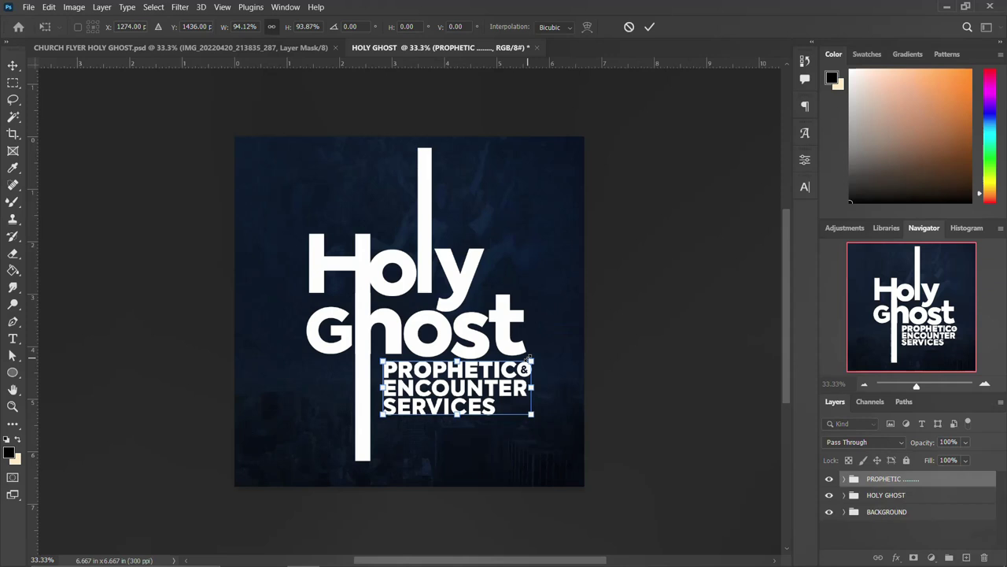
key(Return)
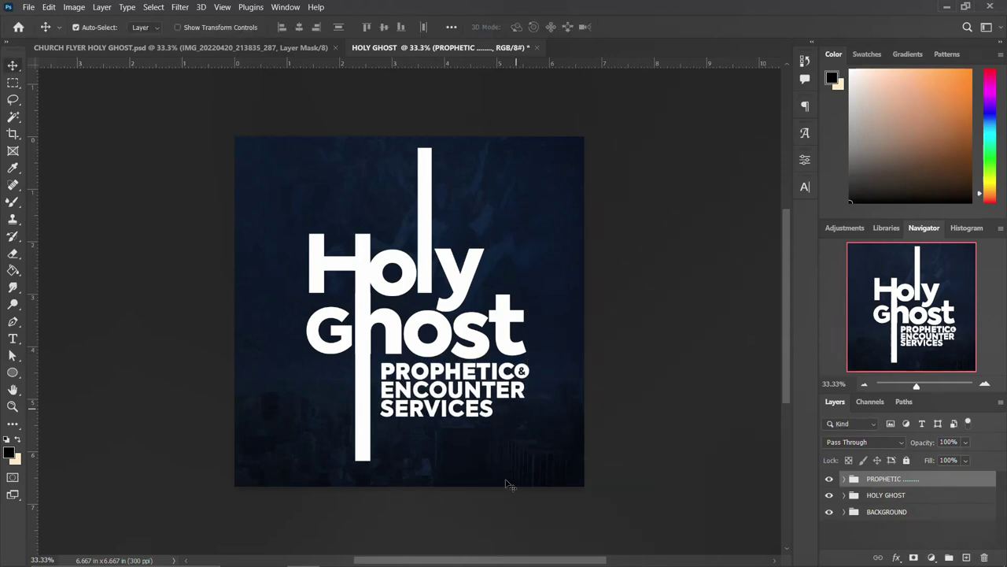
Select the word With in the Notepad flyer notes
mouse_move(461, 561)
click(400, 553)
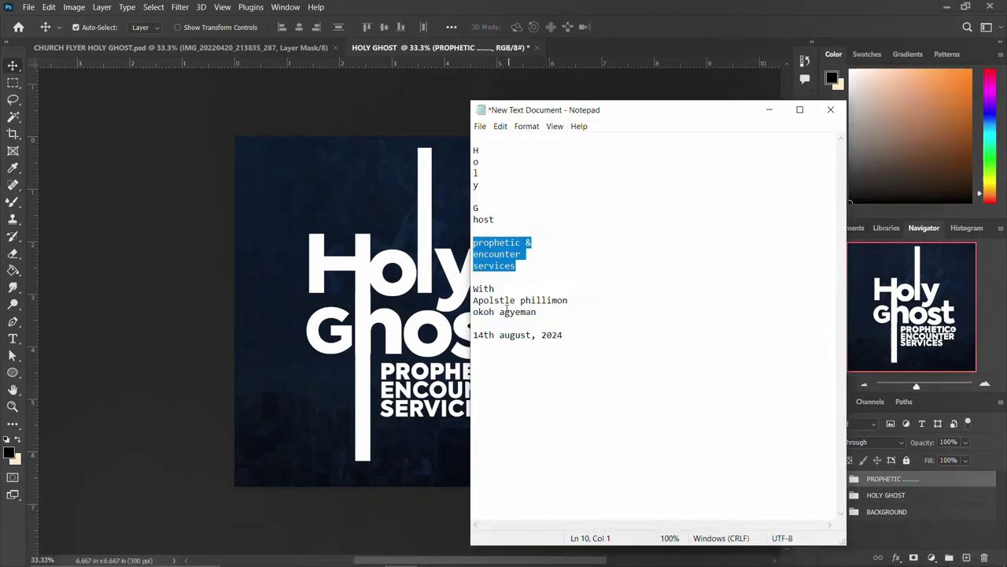
drag(538, 312, 468, 293)
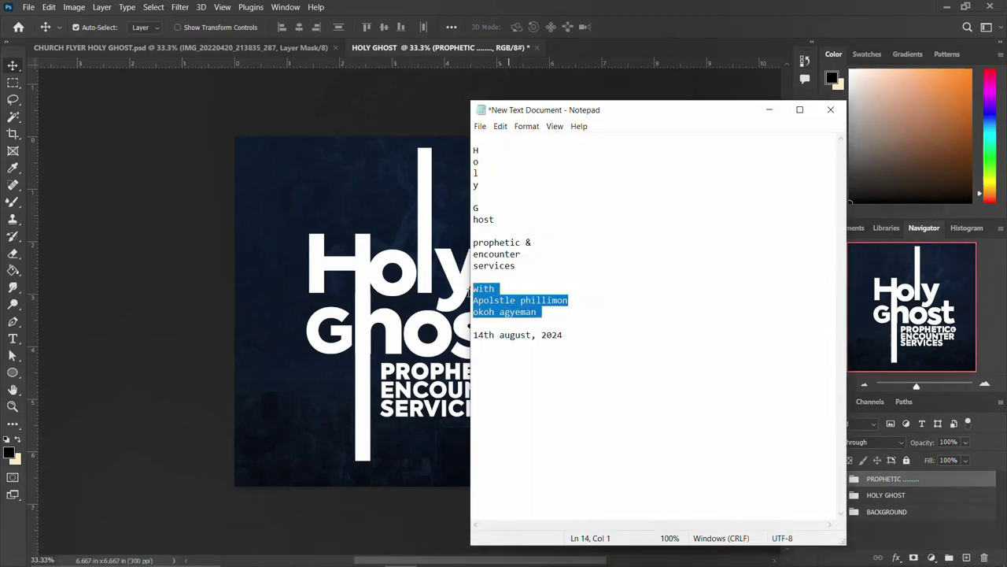
click(489, 280)
double_click(484, 290)
Paste 'With' as a new text layer near the top right of the flyer
click(408, 427)
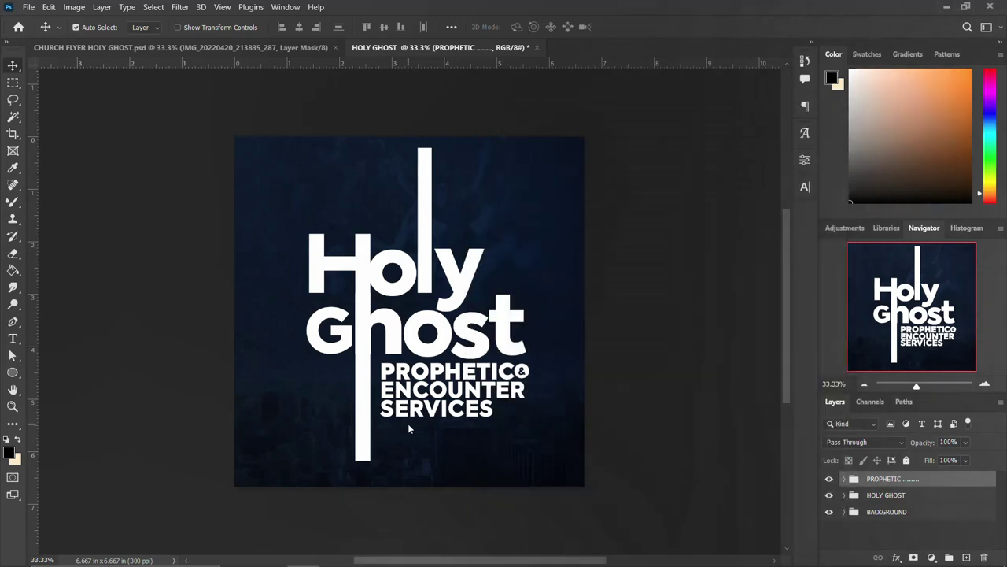
key(t)
click(532, 203)
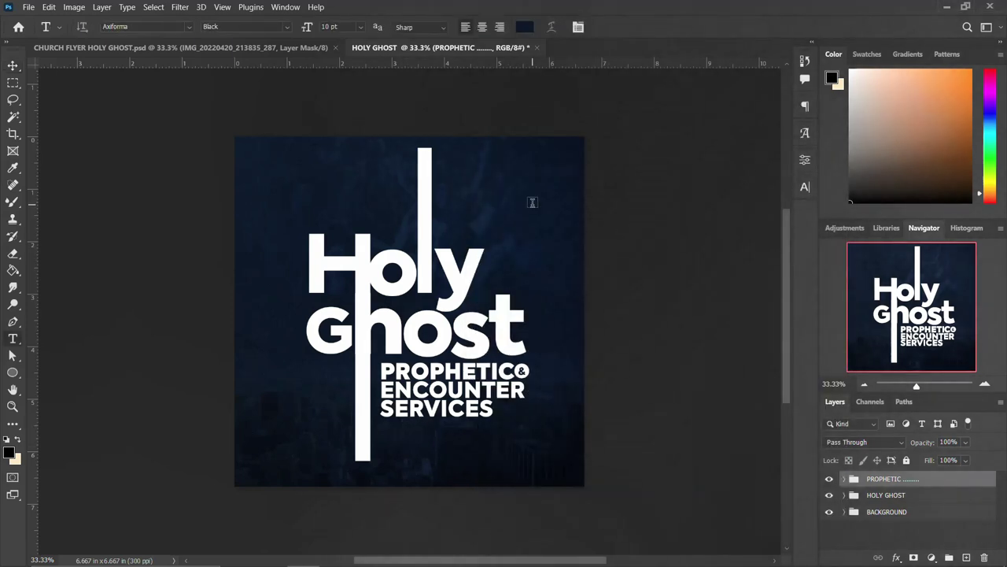
text(With)
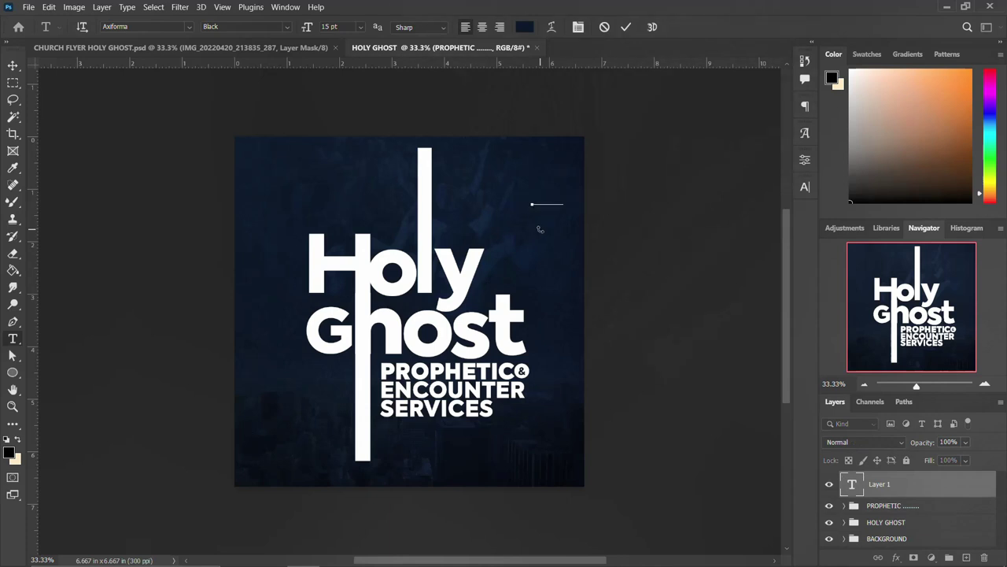
key(ctrl+Return)
Set the With text to a script font and colour it white
click(805, 187)
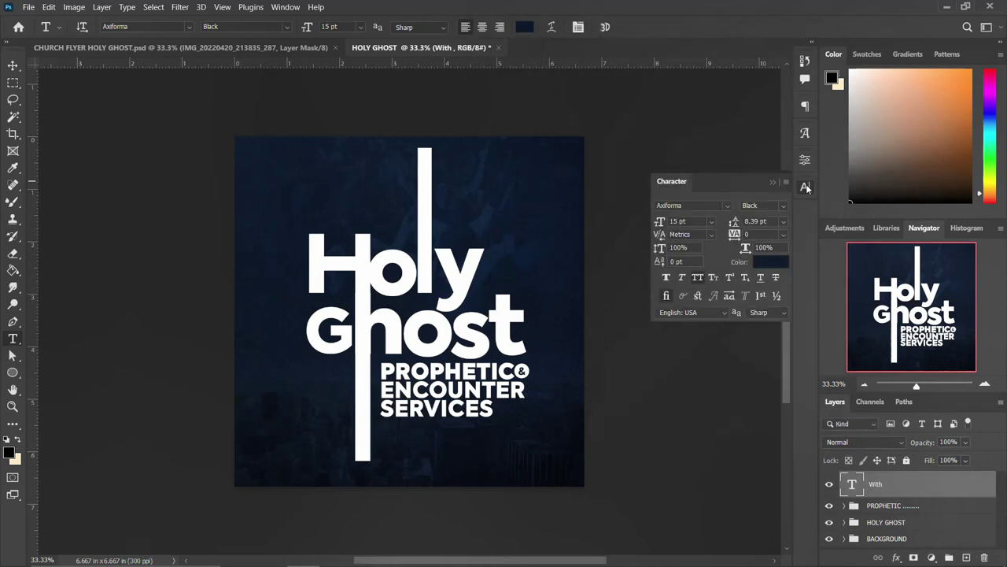
click(727, 205)
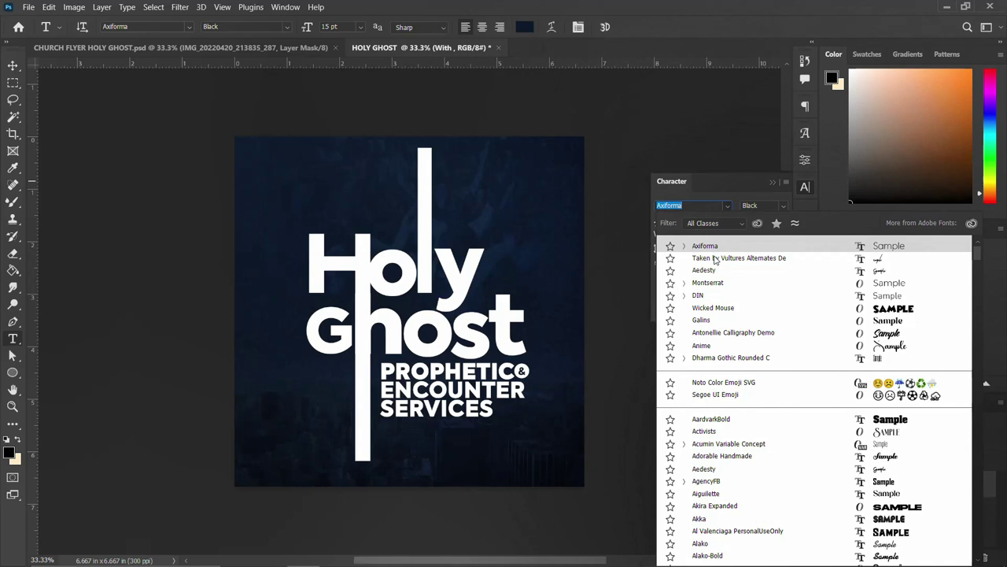
click(719, 253)
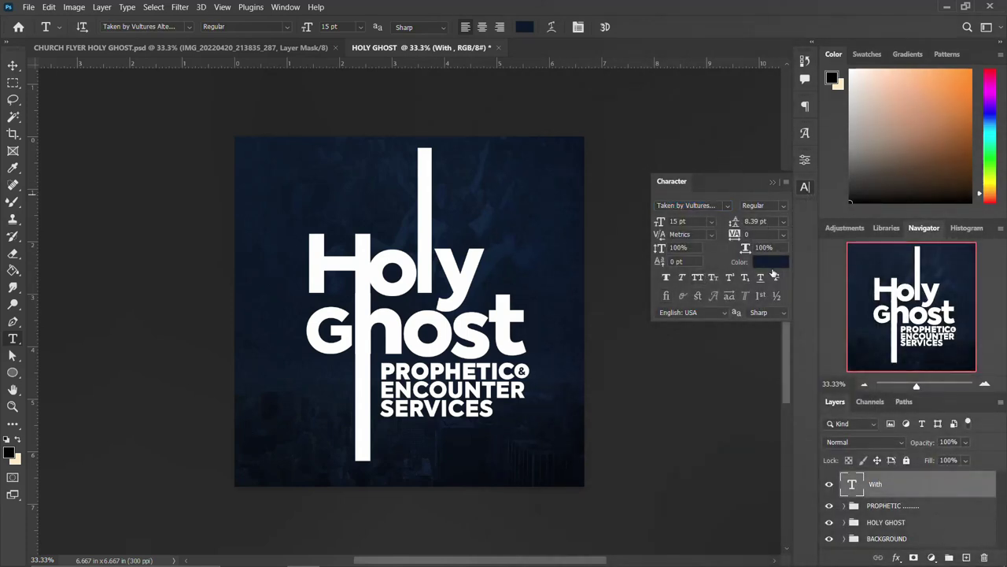
click(778, 265)
click(441, 317)
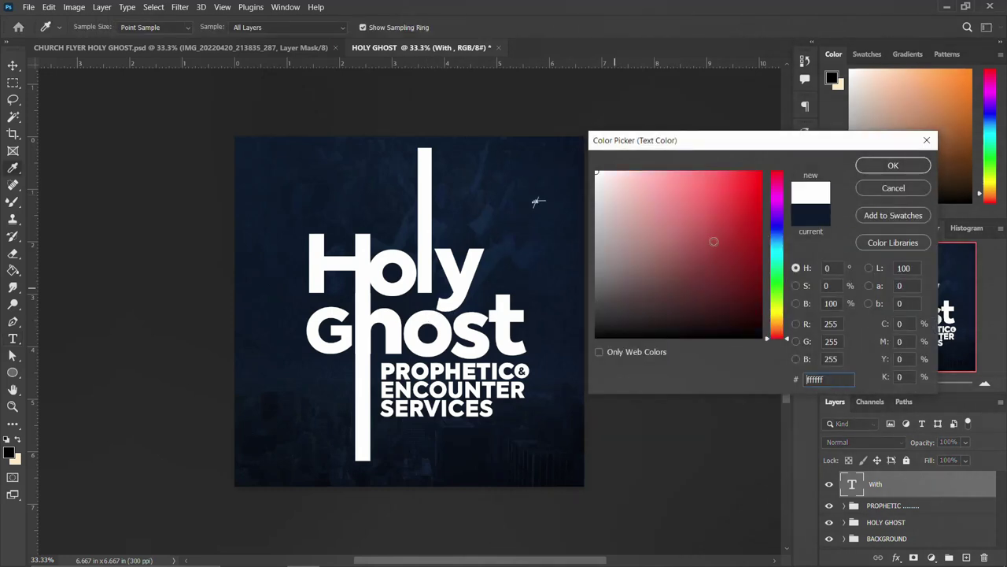
click(893, 165)
Enlarge the With script about 217% and place it below SERVICES
key(ctrl+t)
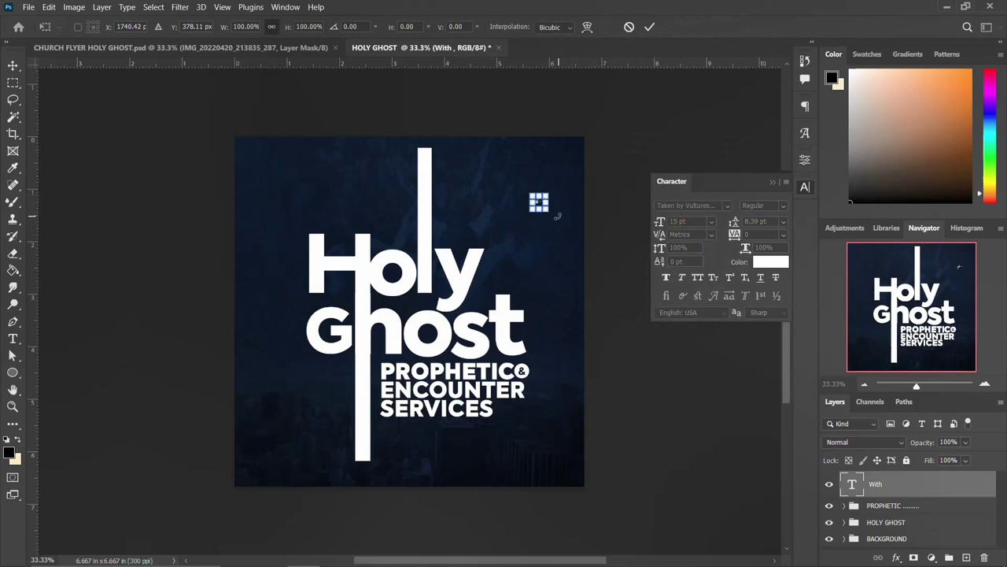
drag(552, 210, 400, 432)
key(Return)
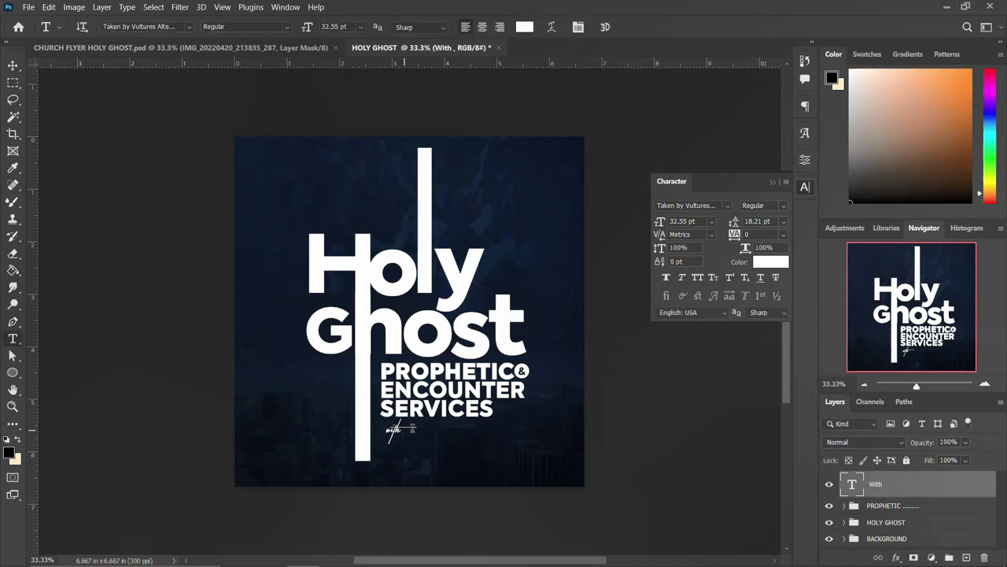
Copy the preacher's name lines from the Notepad flyer text
click(804, 189)
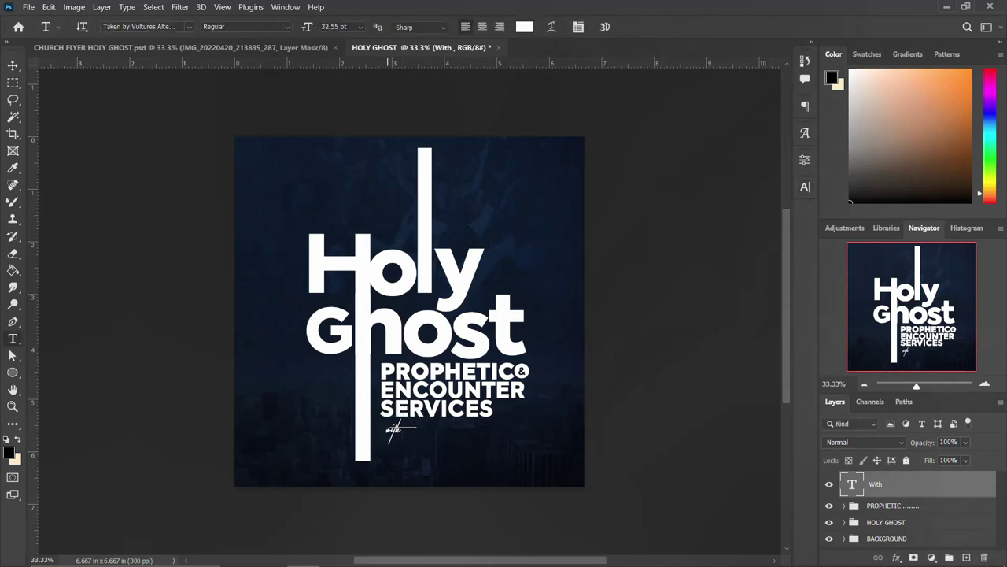
click(400, 562)
drag(538, 312, 469, 301)
key(ctrl+c)
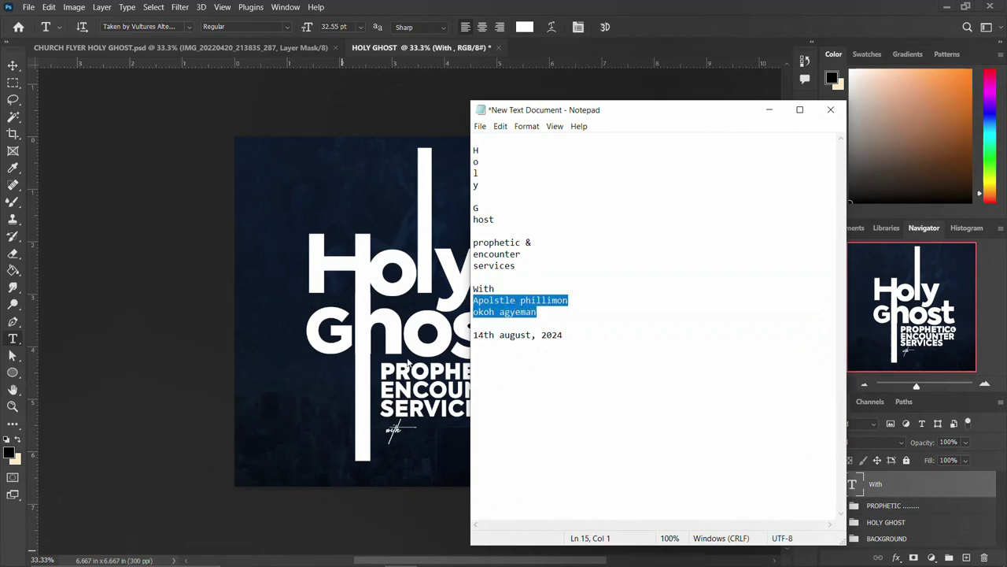
click(404, 417)
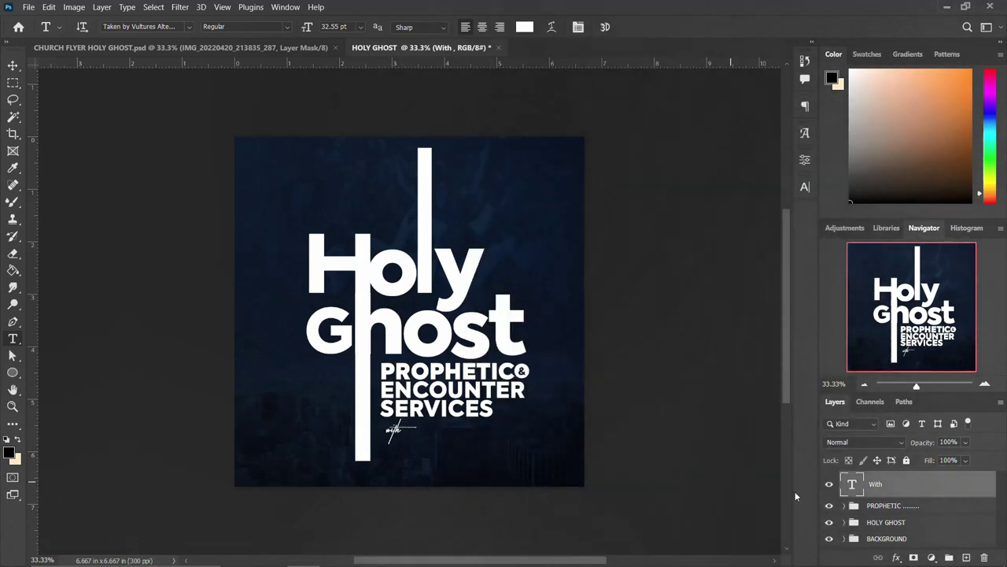
Paste the preacher's name as a new text layer below the With script
key(v)
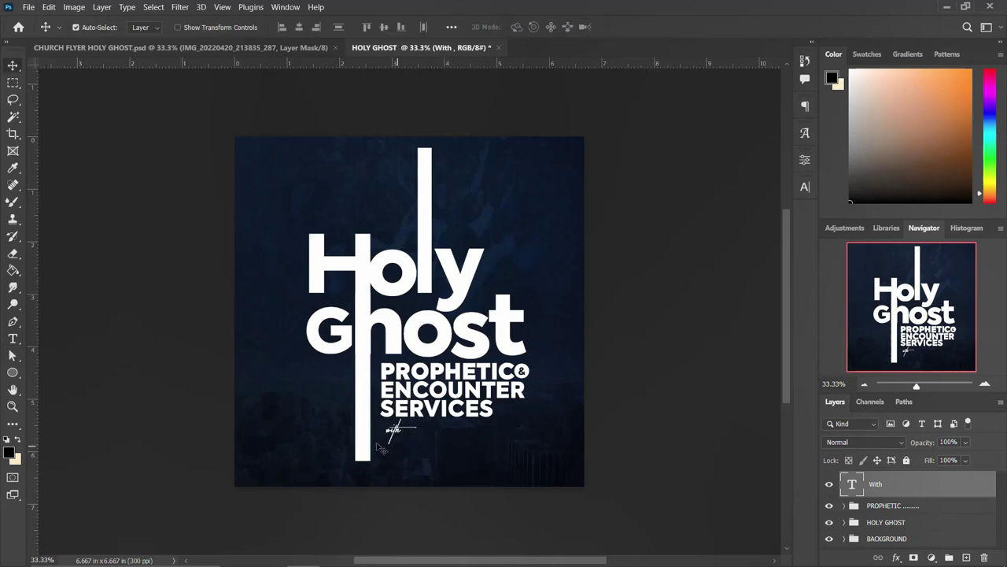
key(t)
click(418, 450)
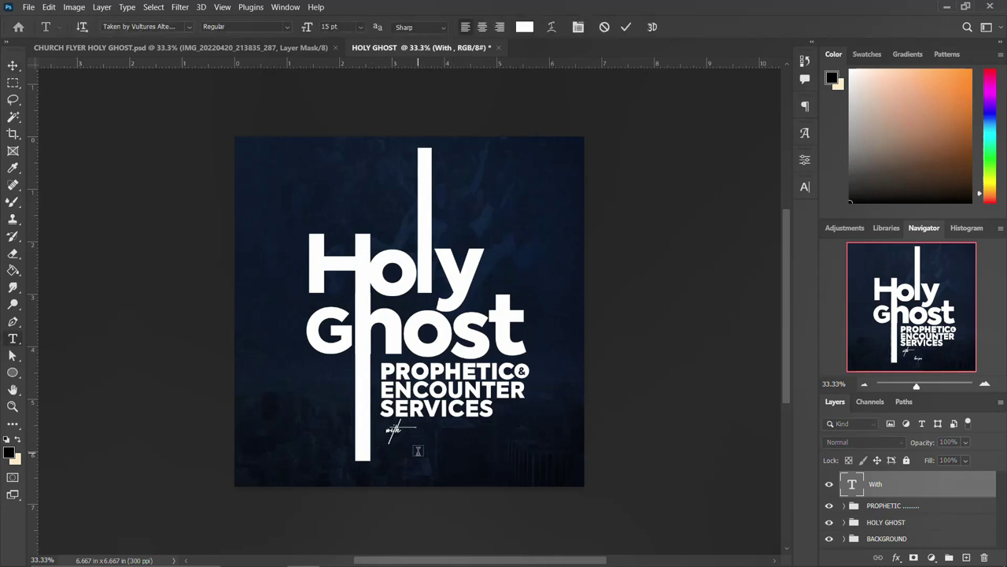
key(ctrl+v)
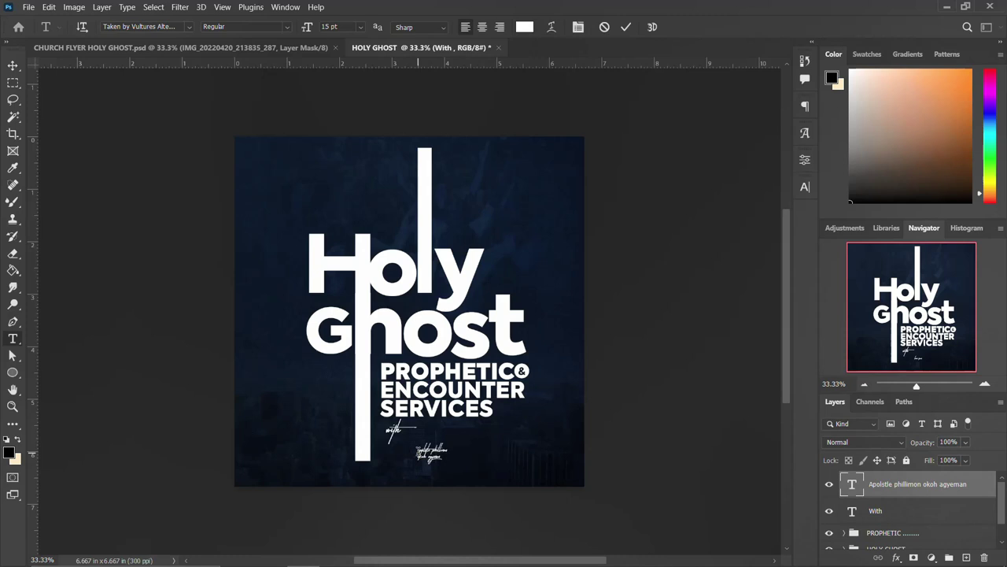
key(ctrl+Return)
Set the name in Axiforma Black with 13 pt line spacing
click(804, 187)
click(692, 204)
click(727, 206)
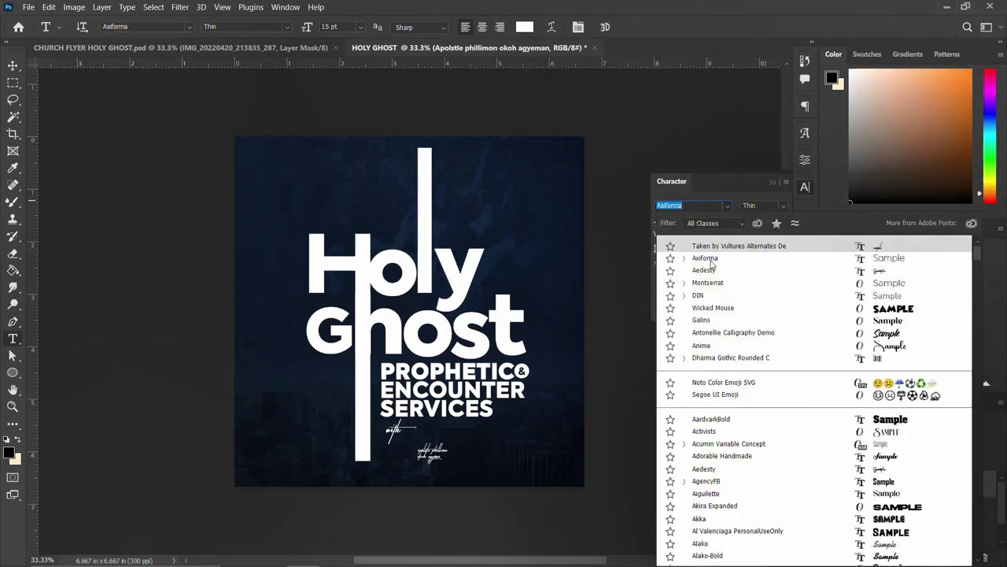
click(710, 261)
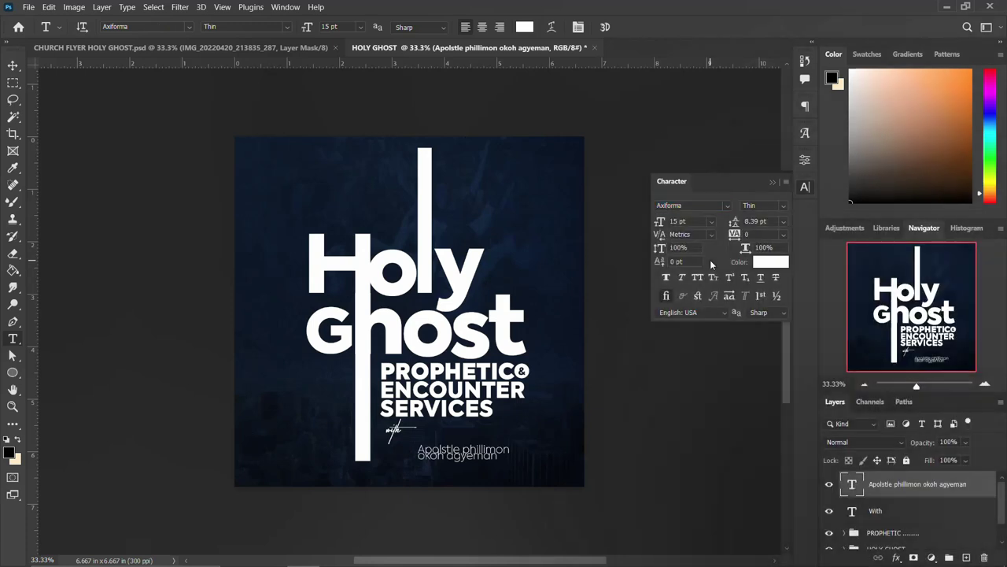
click(783, 206)
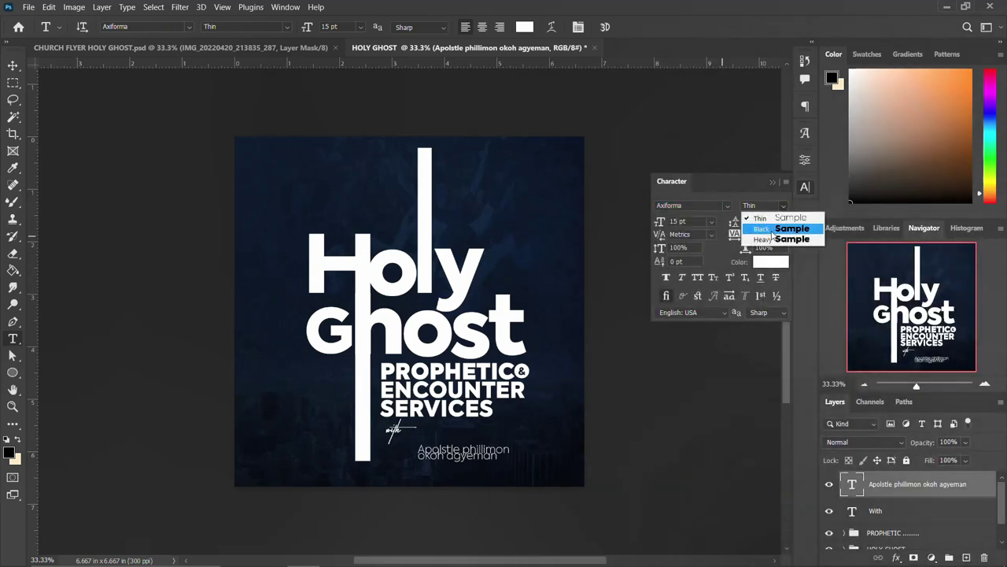
click(771, 230)
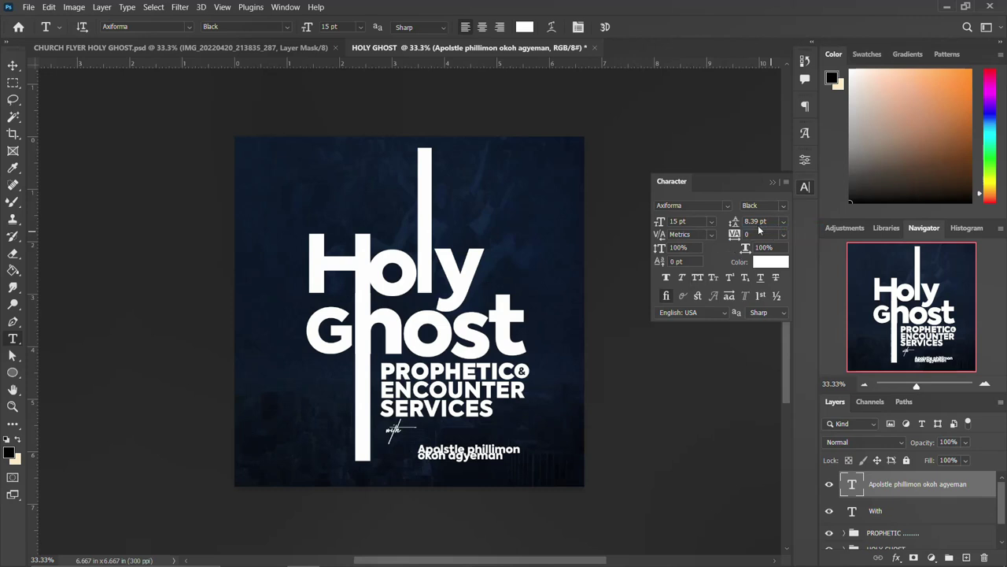
key(Up)
key(Up)
key(Up)
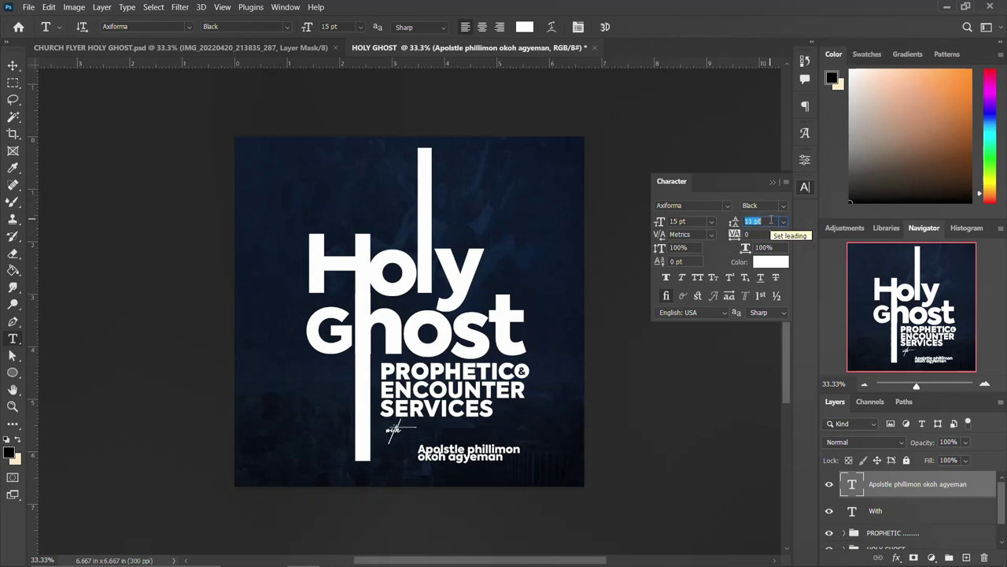
key(Up)
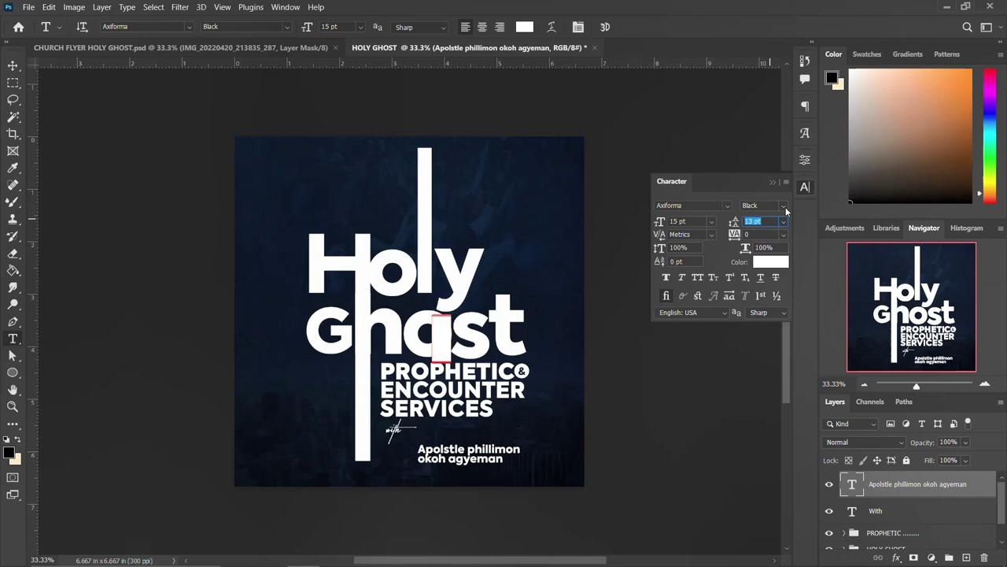
click(805, 186)
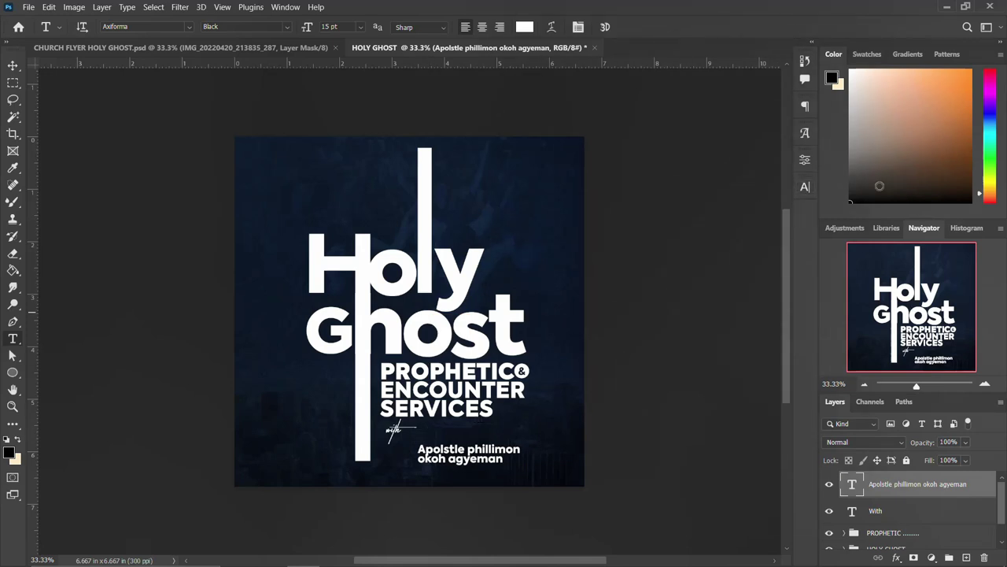
Turn on All Caps for the preacher's name and keep Black weight after trying Heavy and Thin
click(804, 186)
click(698, 277)
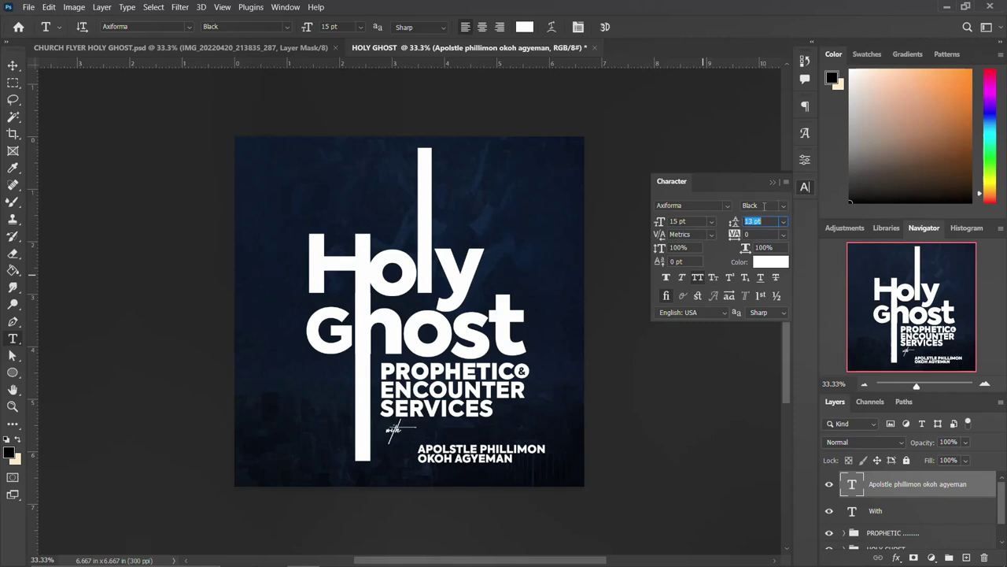
click(779, 205)
click(772, 238)
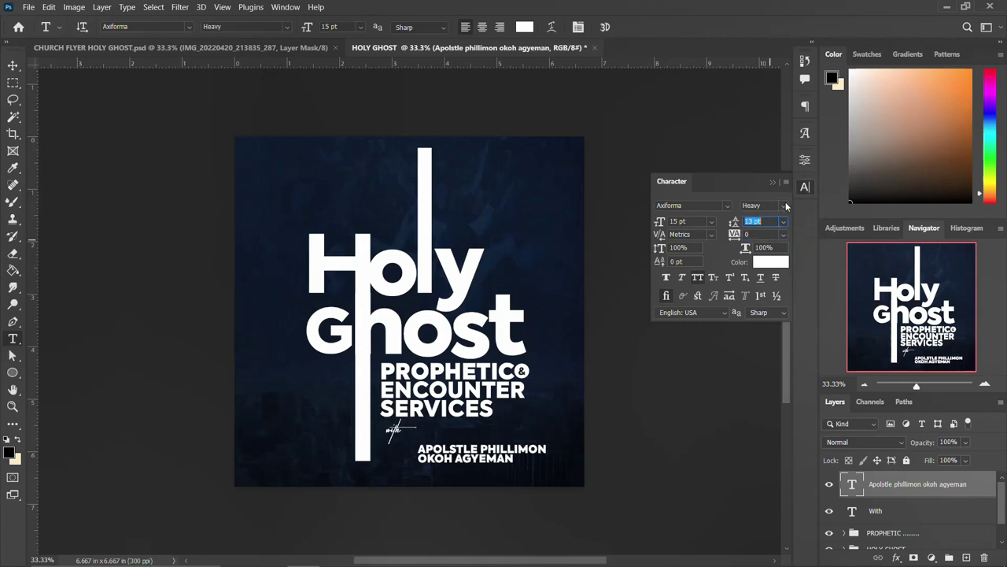
click(786, 206)
click(772, 220)
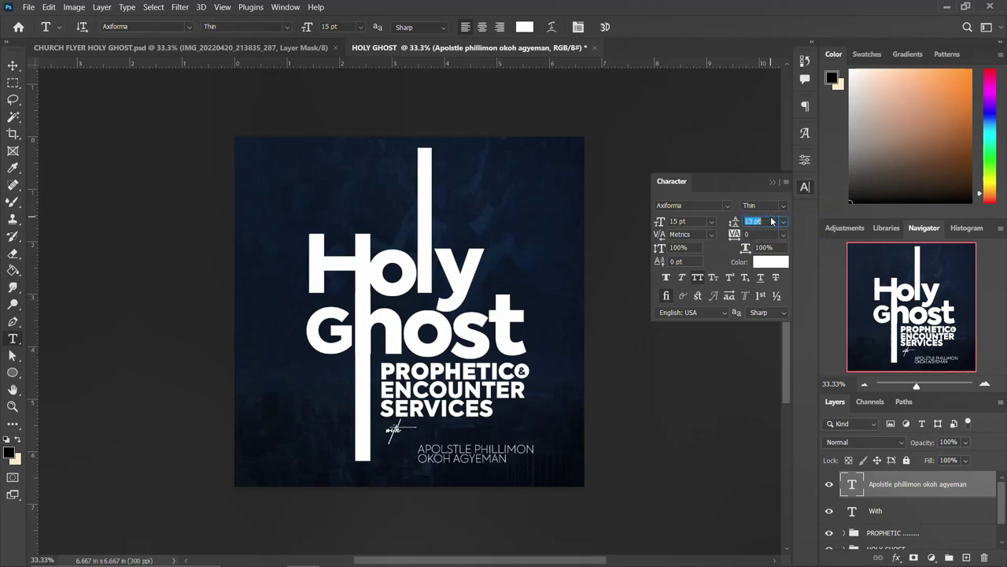
click(786, 206)
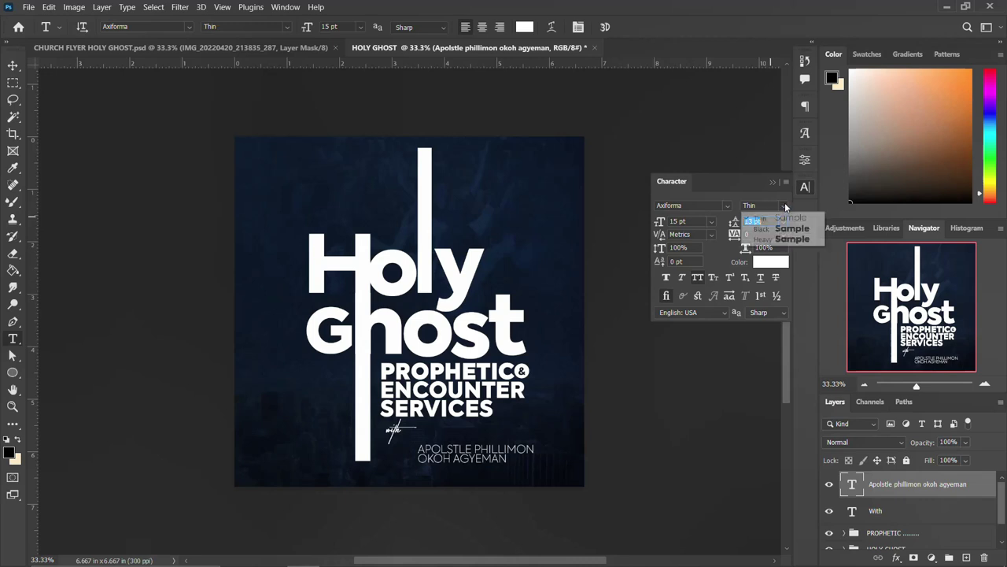
click(780, 233)
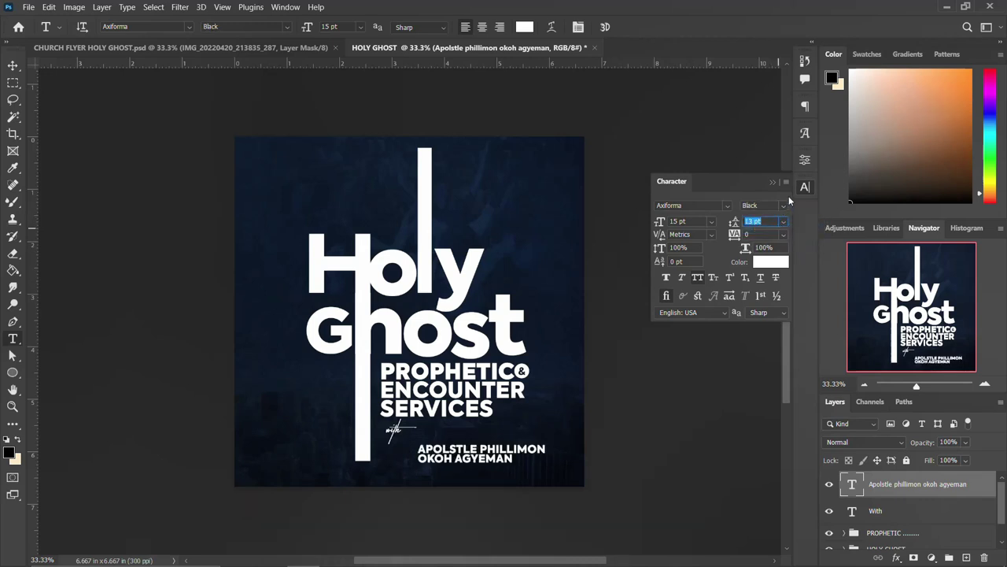
click(804, 188)
Move the preacher's name beside the 'with' script and set it to 11 pt with 12 pt leading
click(13, 67)
drag(466, 459, 448, 445)
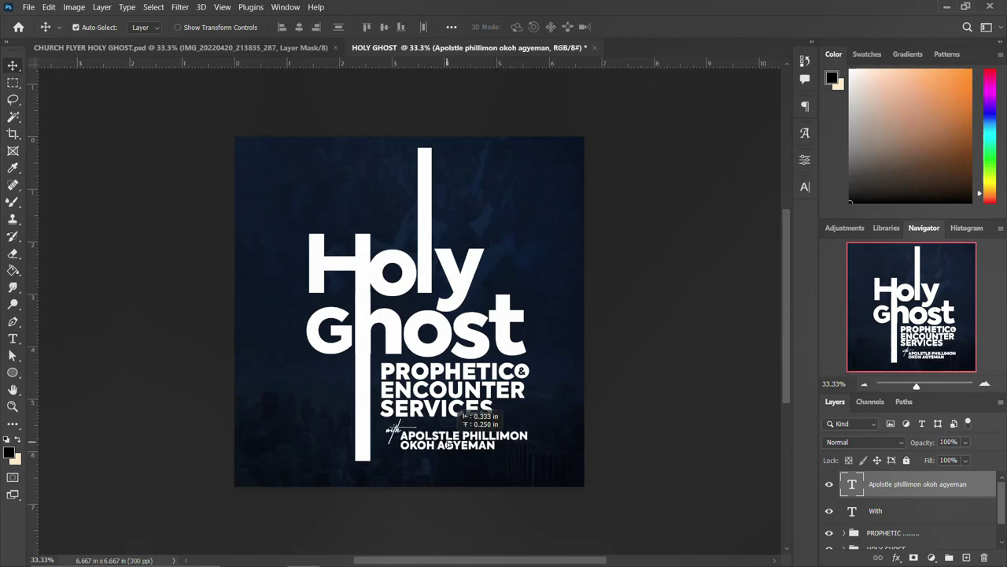
click(804, 187)
double_click(675, 221)
text(13)
key(Return)
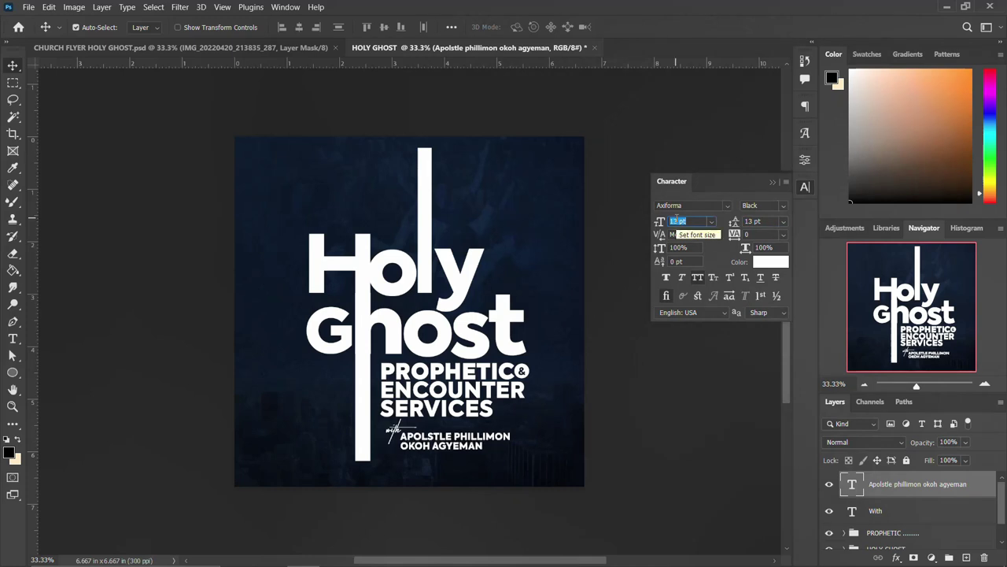
key(Down)
key(Down)
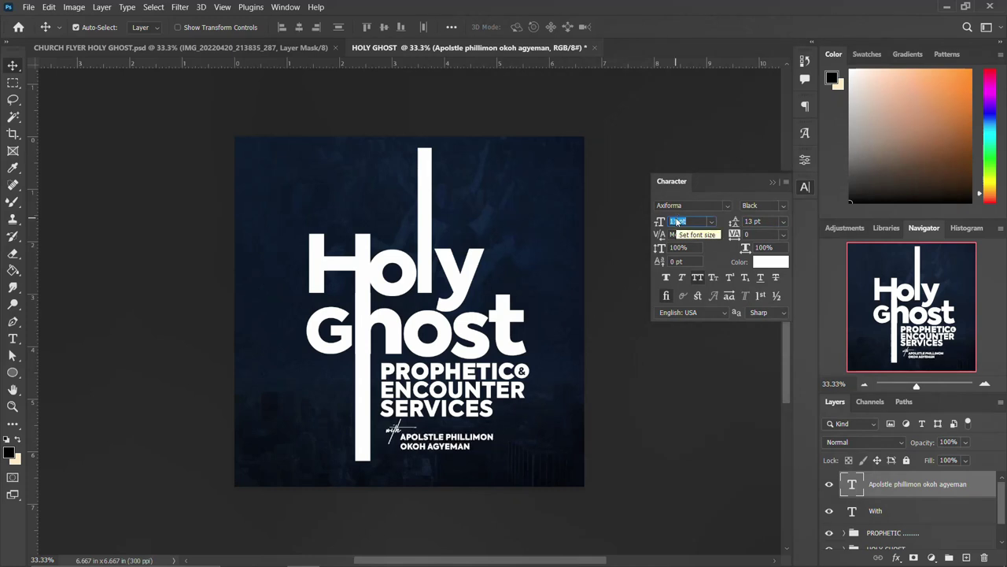
key(Down)
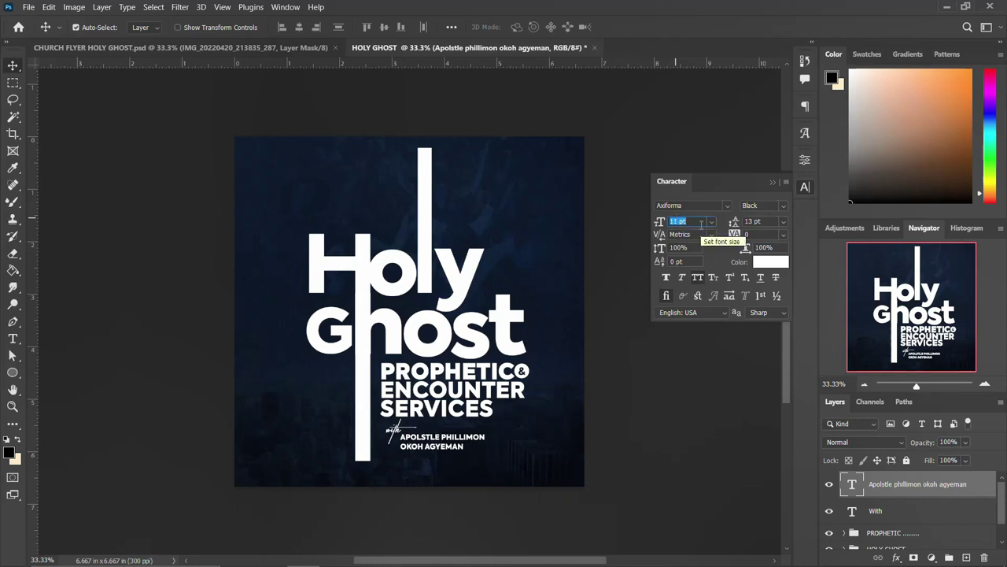
key(Up)
click(760, 221)
key(Down)
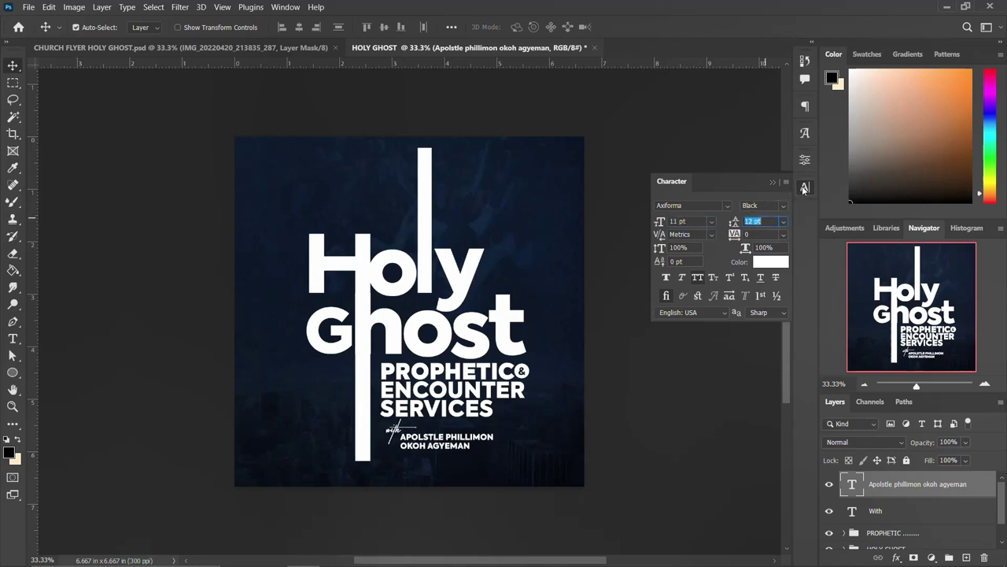
click(805, 188)
Nudge the name up, then group it with the With layer as NAME
key(Up)
key(Up)
key(Up)
key(Up)
key(Up)
key(Up)
key(Up)
key(Up)
key(Up)
key(Up)
key(Up)
key(Up)
key(Up)
key(Up)
key(Up)
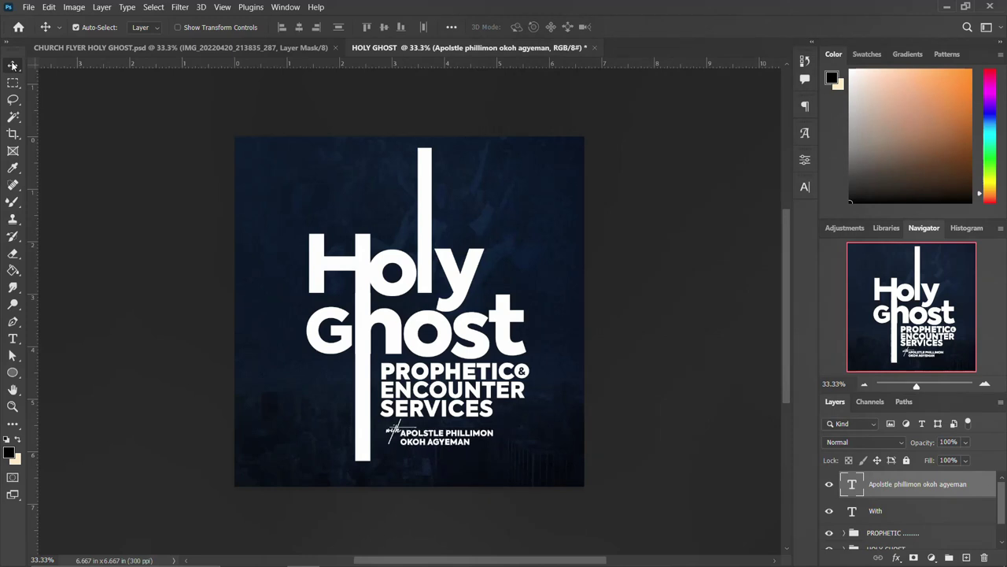
shift+click(898, 511)
key(ctrl+g)
double_click(875, 479)
text(n)
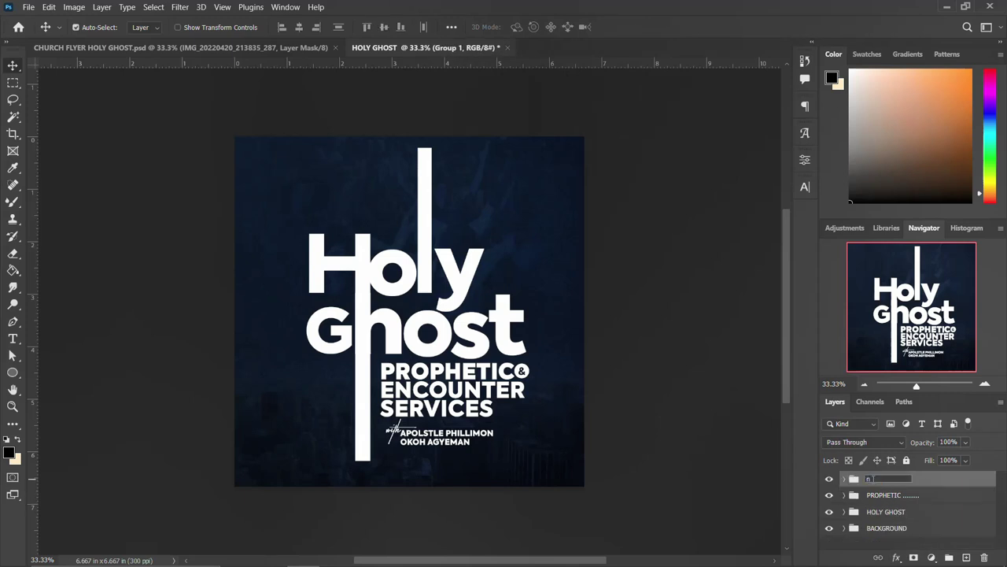
key(Return)
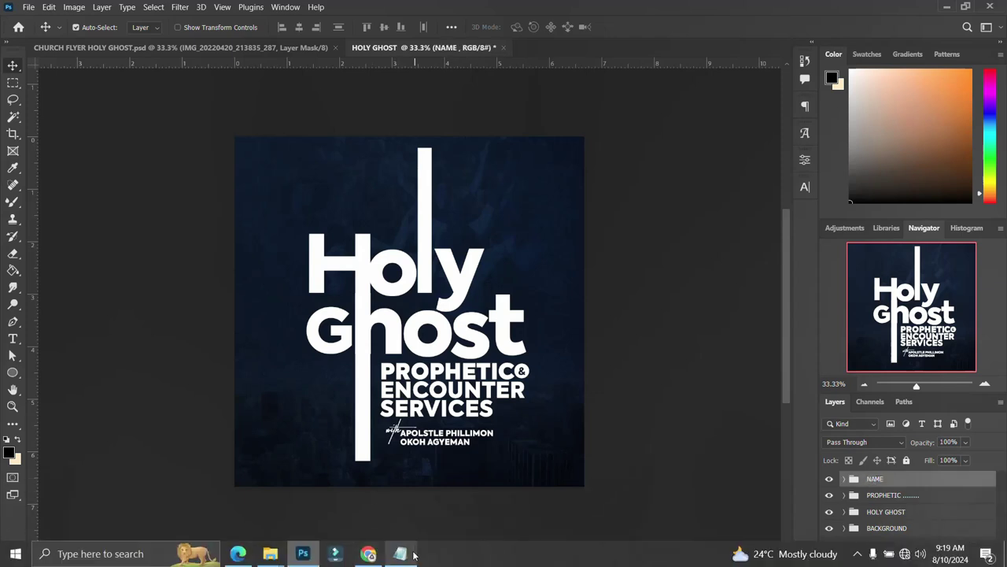
Copy the '14th august, 2024' line from the Notepad flyer notes and return to Photoshop
click(391, 551)
drag(564, 340, 465, 334)
key(ctrl+c)
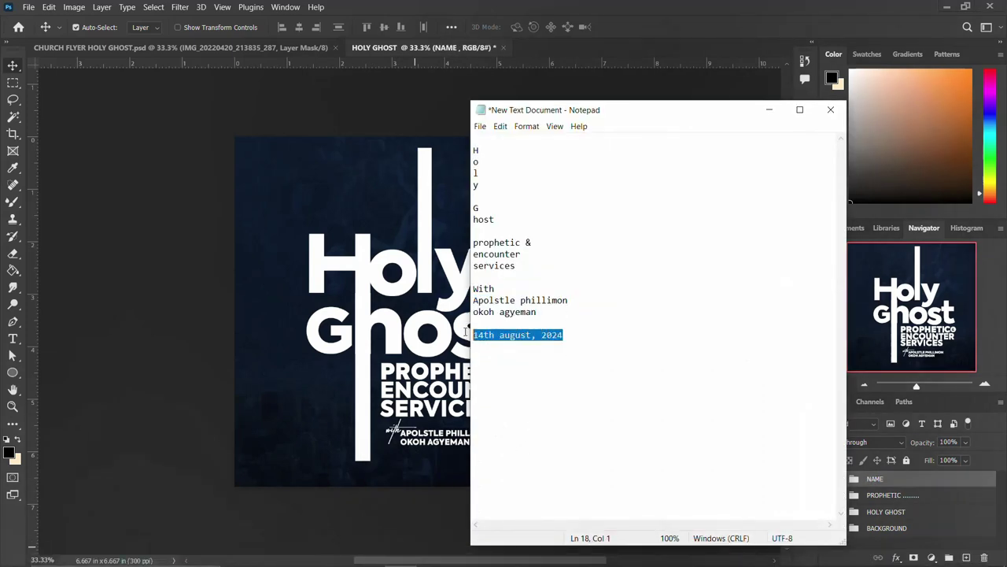
click(616, 7)
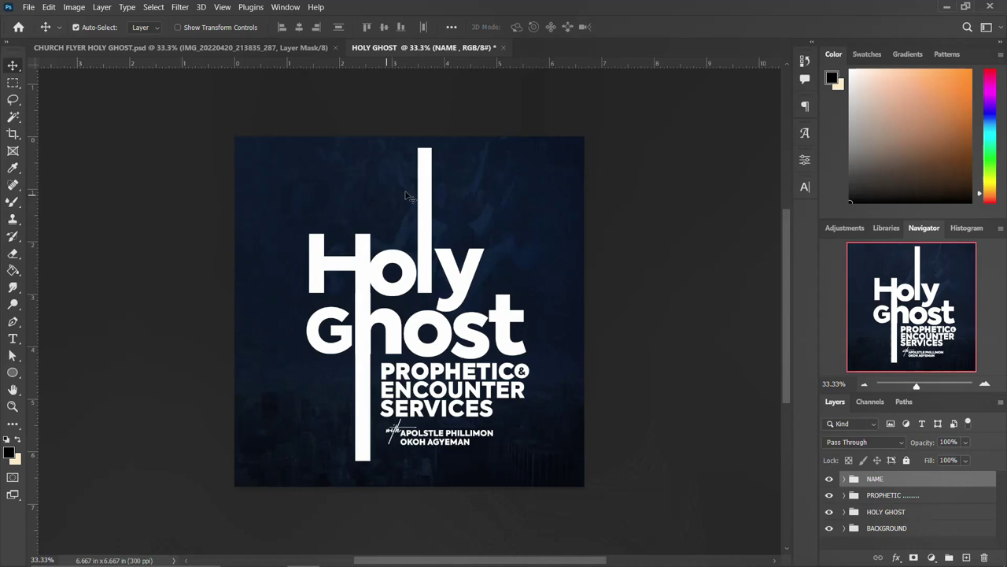
Paste the copied date as a new text layer at the flyer's top right
click(12, 339)
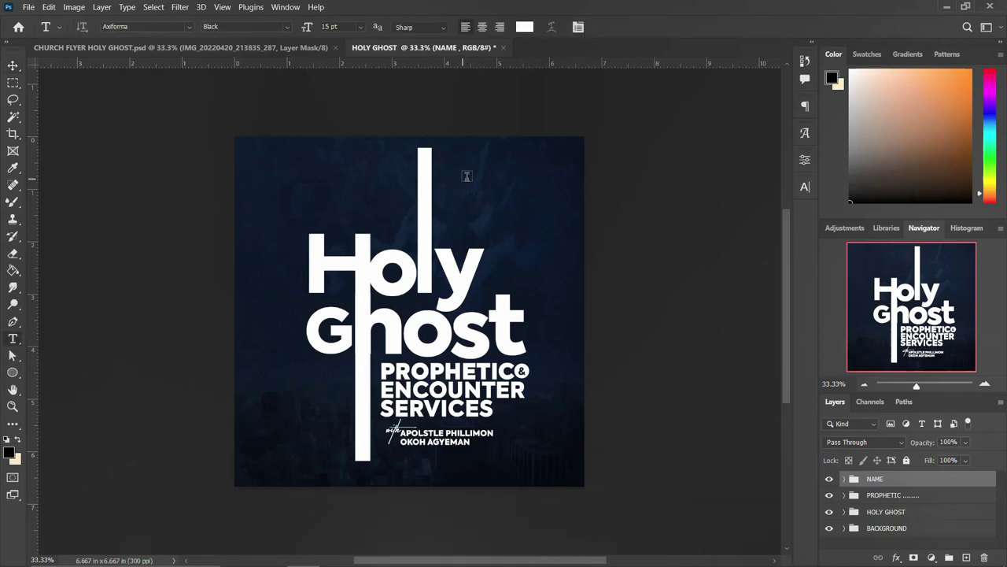
click(488, 173)
key(ctrl+v)
key(ctrl+Return)
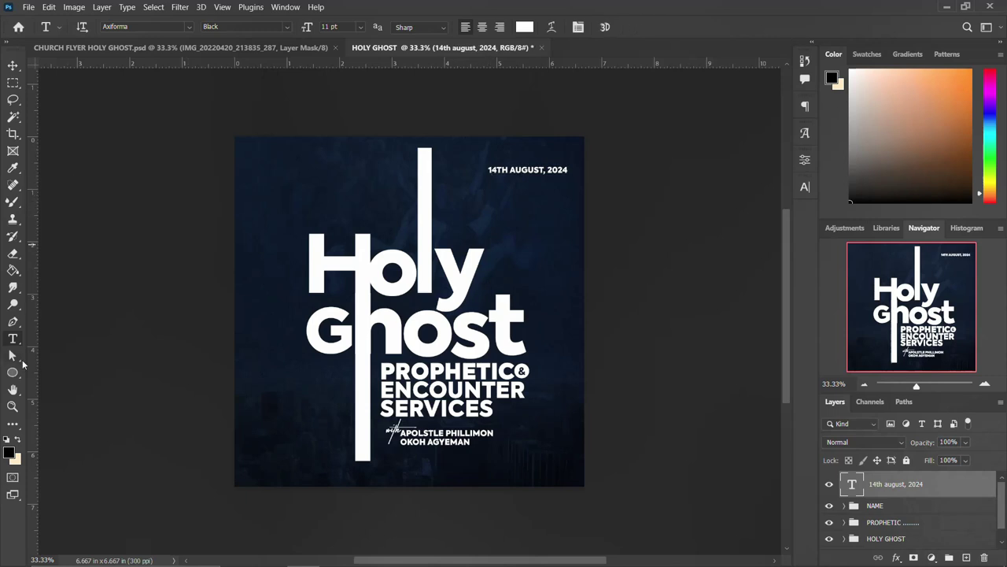
Draw a white rectangle over the date and place it beneath the text layer
drag(12, 372, 76, 380)
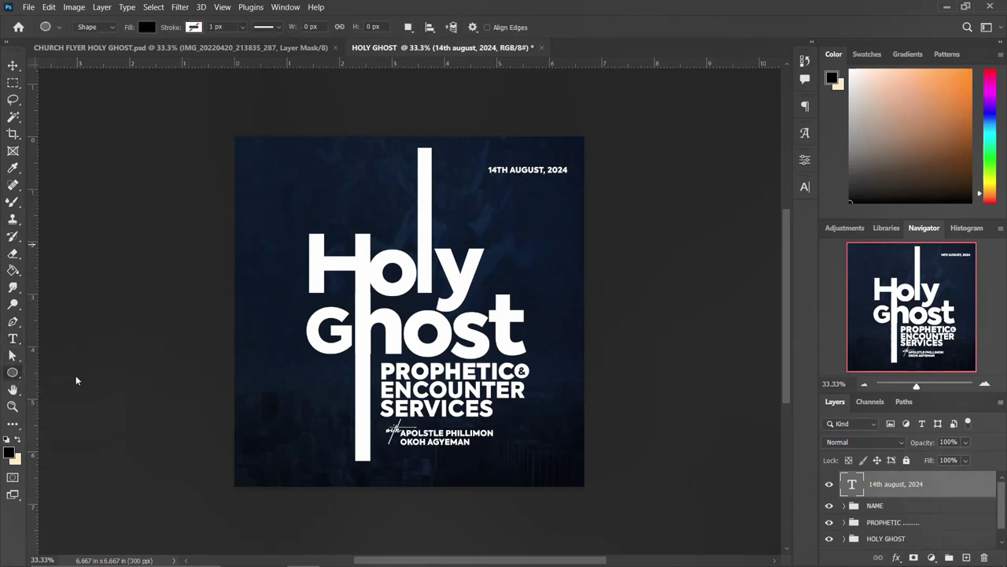
drag(482, 164, 575, 178)
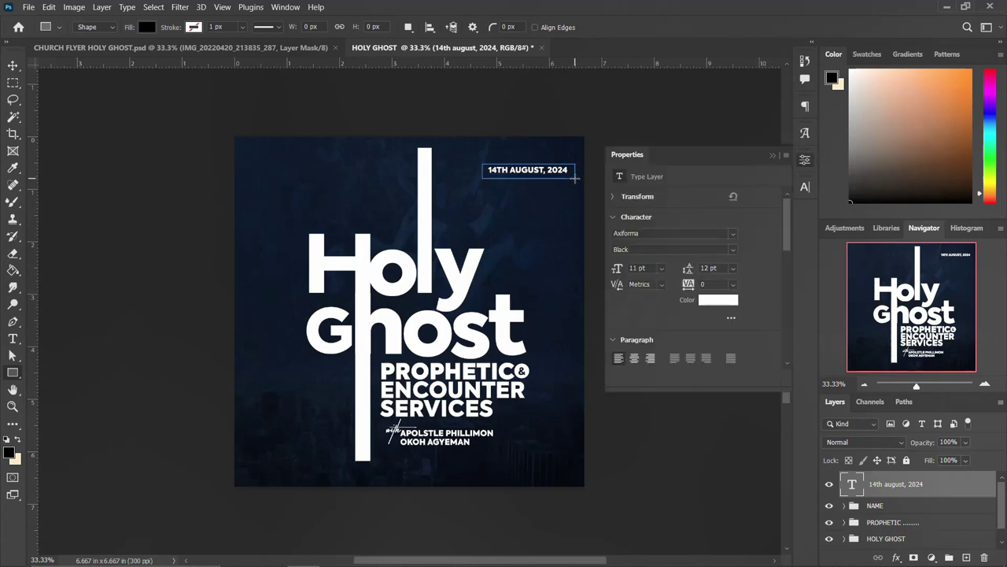
click(653, 293)
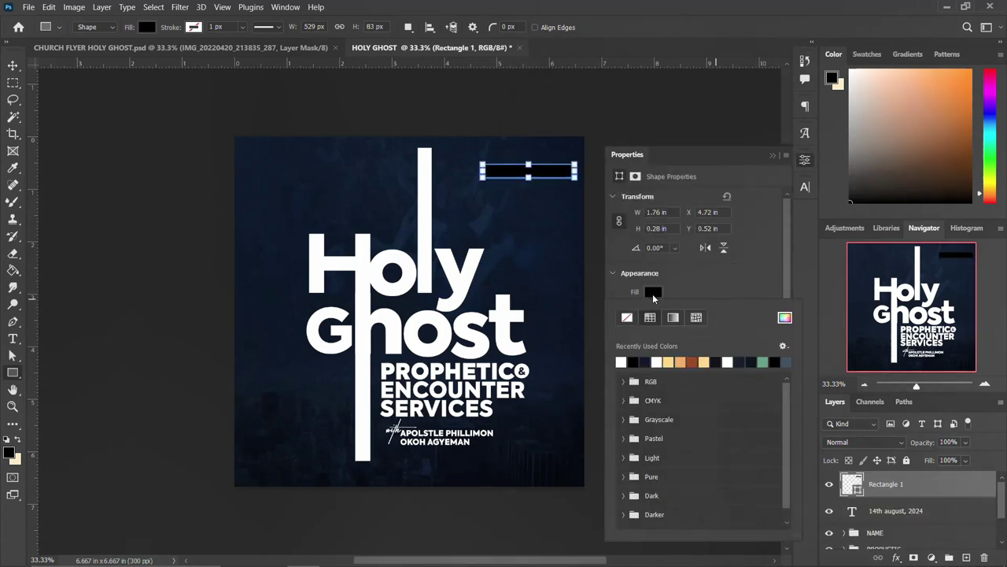
click(622, 361)
click(168, 124)
click(13, 66)
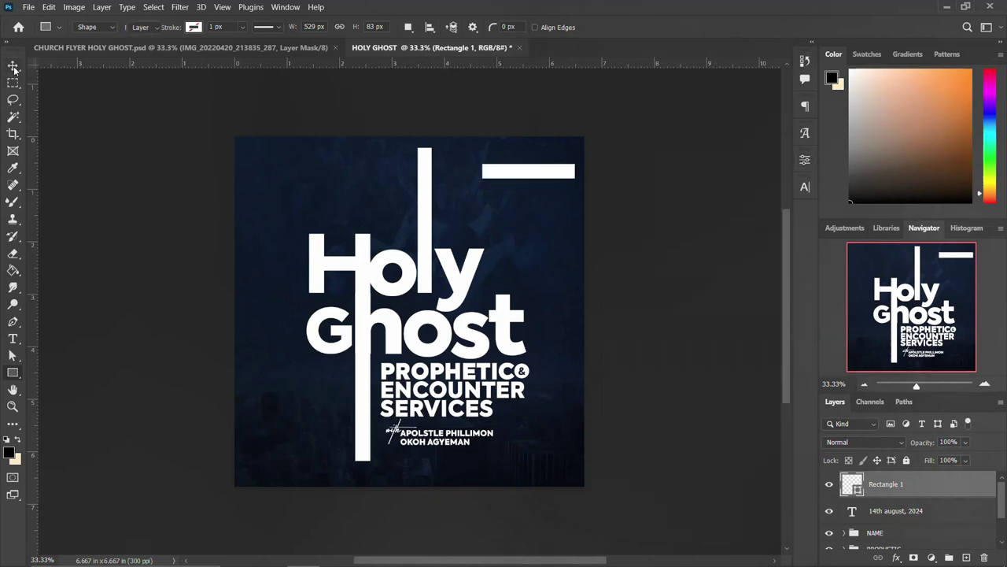
drag(906, 486, 905, 517)
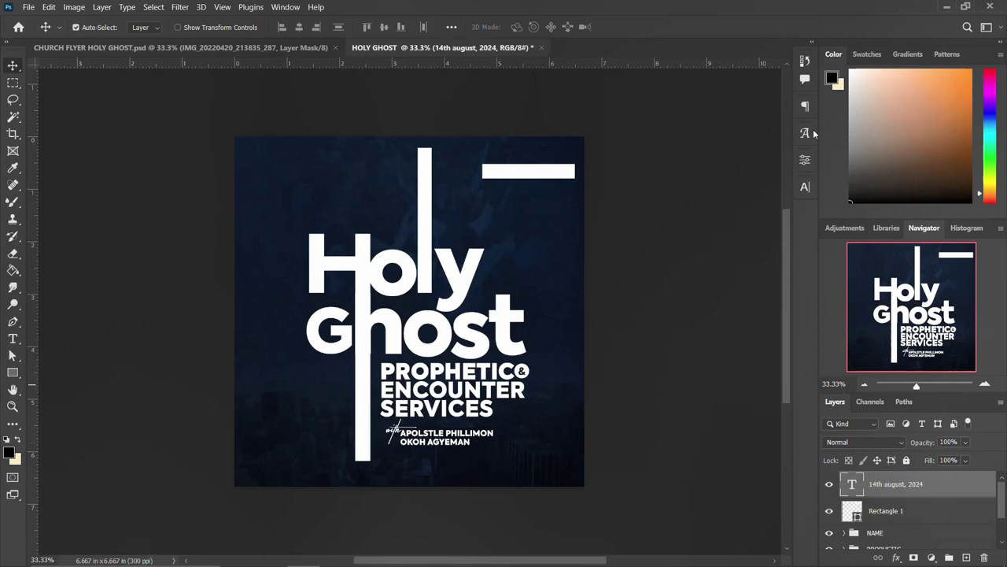
Color the date text dark navy sampled from the background and set it to Heavy weight
click(804, 187)
click(769, 264)
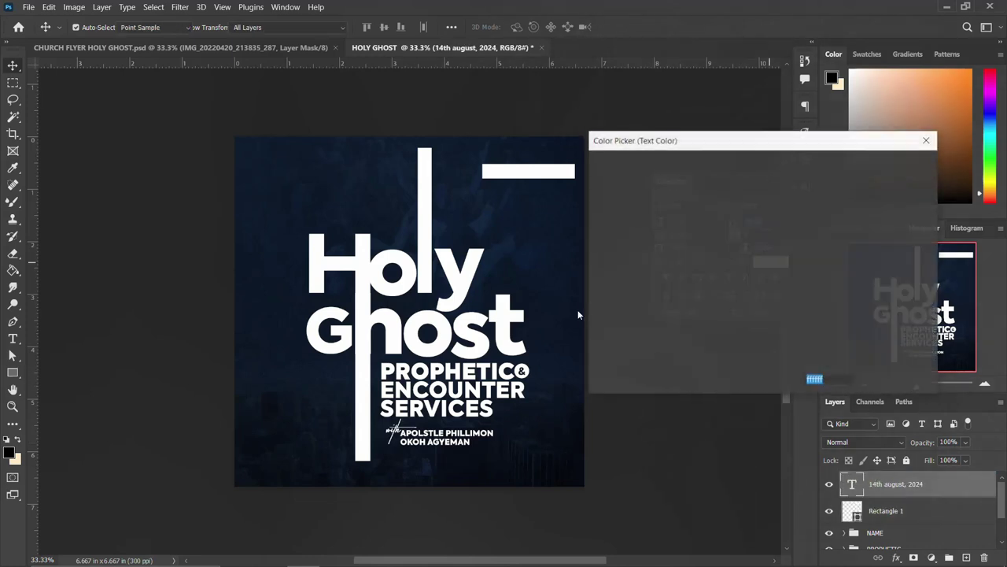
click(558, 352)
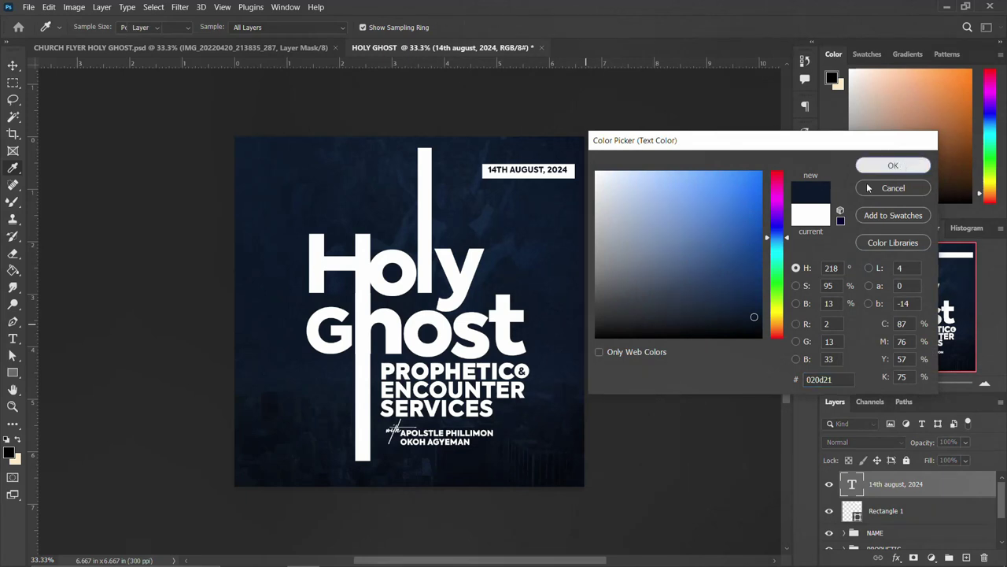
click(894, 165)
click(780, 206)
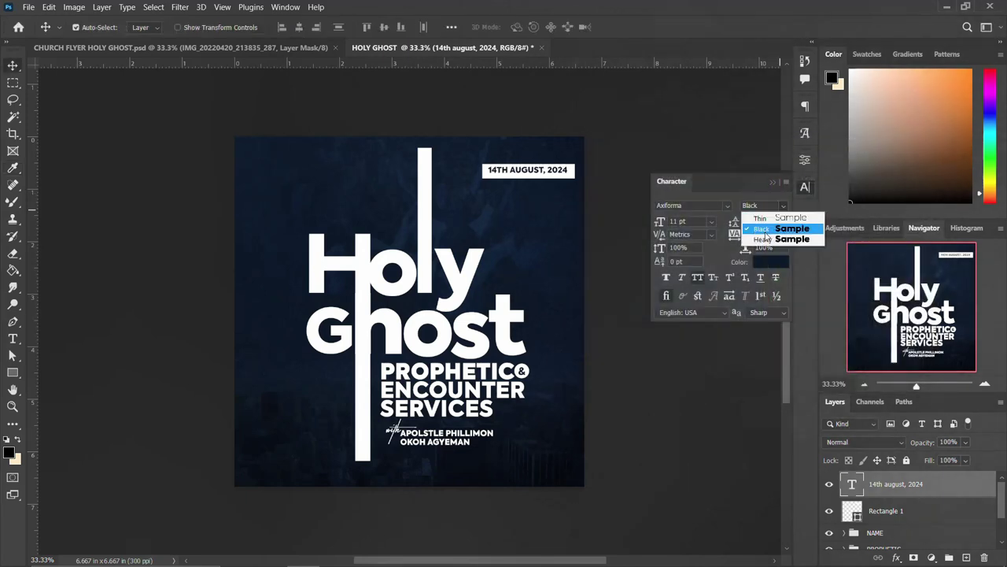
click(765, 240)
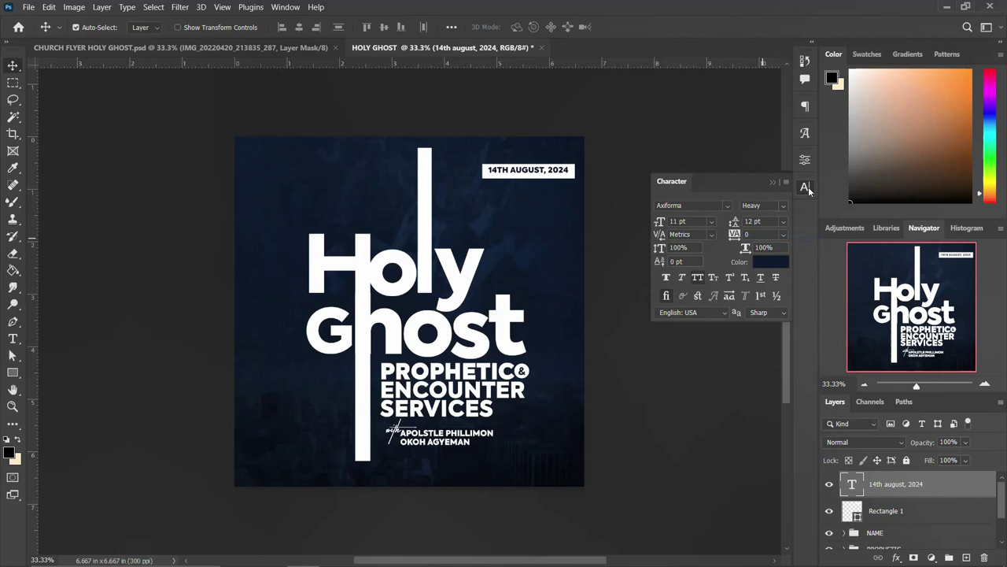
click(805, 187)
Vertically centre the date text on the rectangle and select both layers
ctrl+click(854, 513)
click(385, 27)
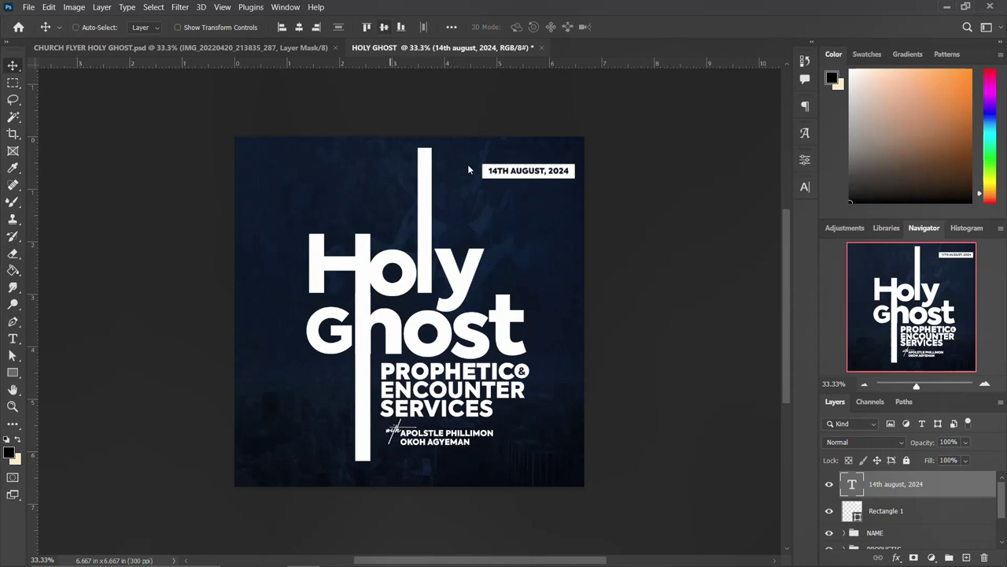
ctrl+shift+click(538, 174)
Move the date box below the preacher's name and nudge the NAME group up
drag(538, 175, 433, 458)
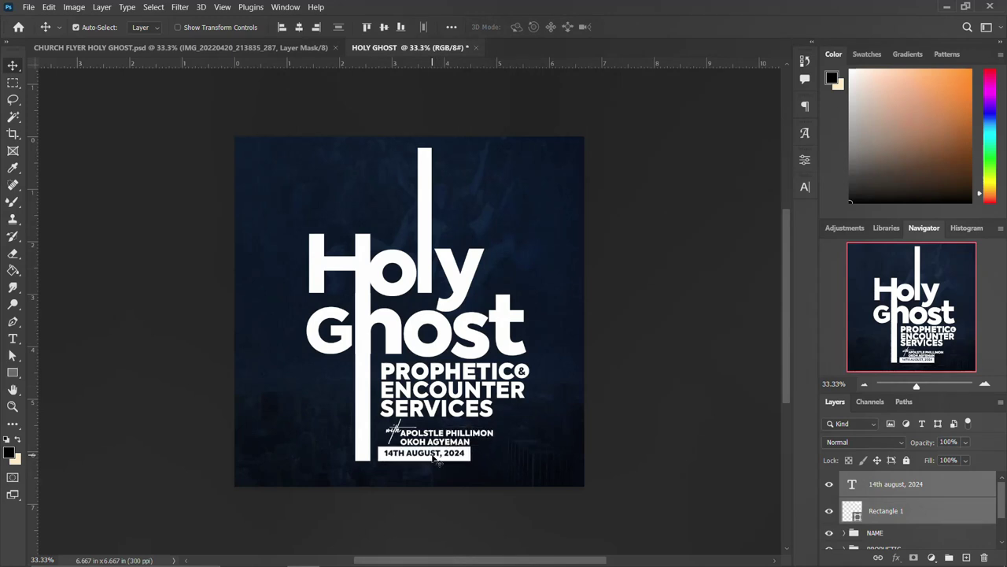
click(892, 534)
key(Up)
key(Up)
key(Up)
key(Up)
key(Up)
key(Up)
key(Up)
key(Up)
key(Up)
key(Up)
key(Up)
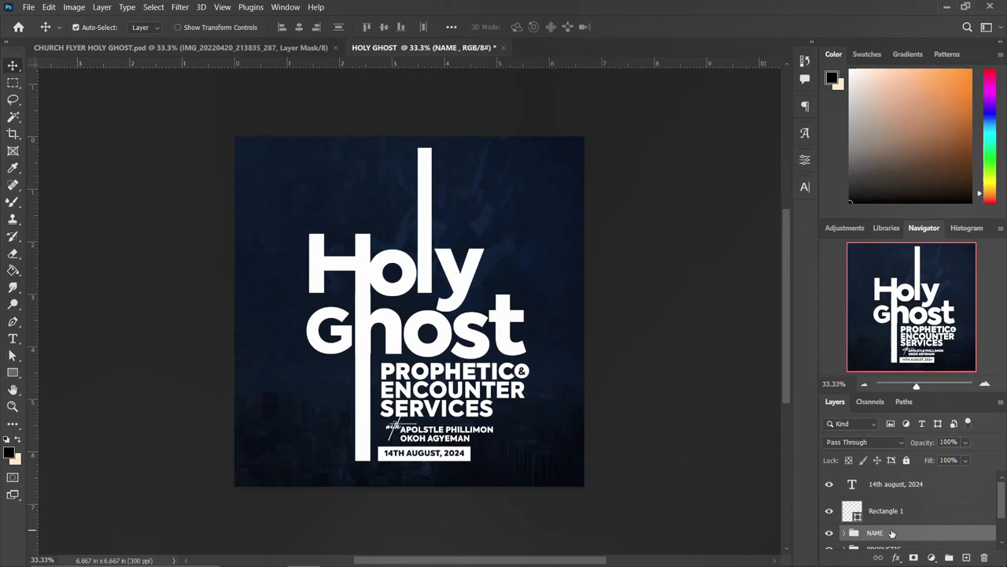
key(Up)
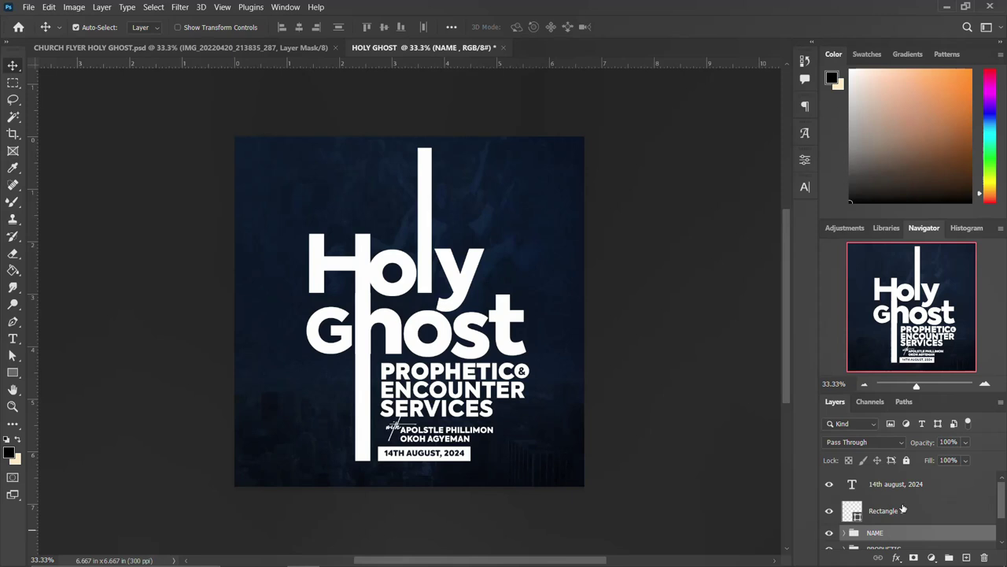
Group the date text and rectangle as DATE
click(904, 510)
shift+click(900, 496)
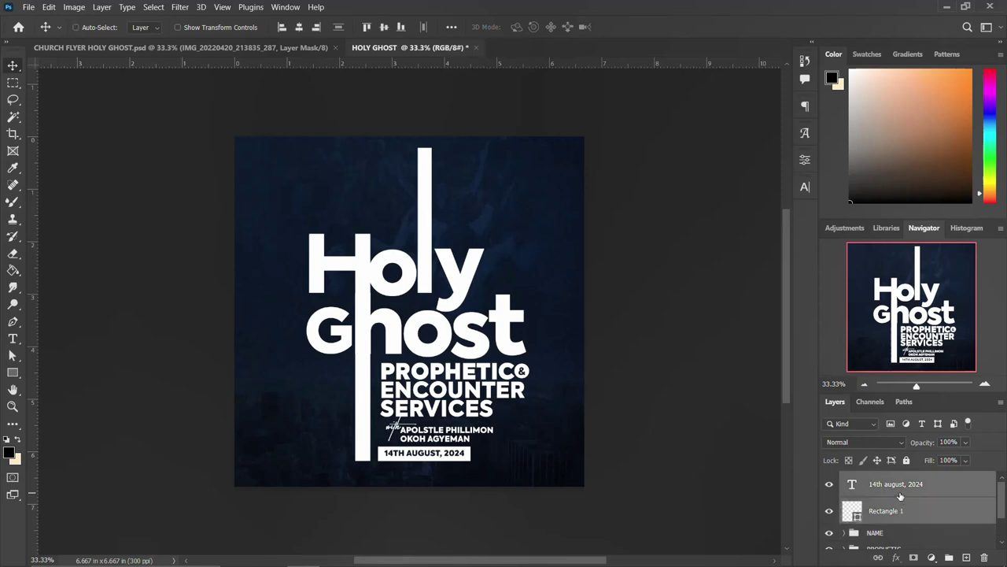
key(ctrl+g)
double_click(876, 483)
text(DA)
key(Return)
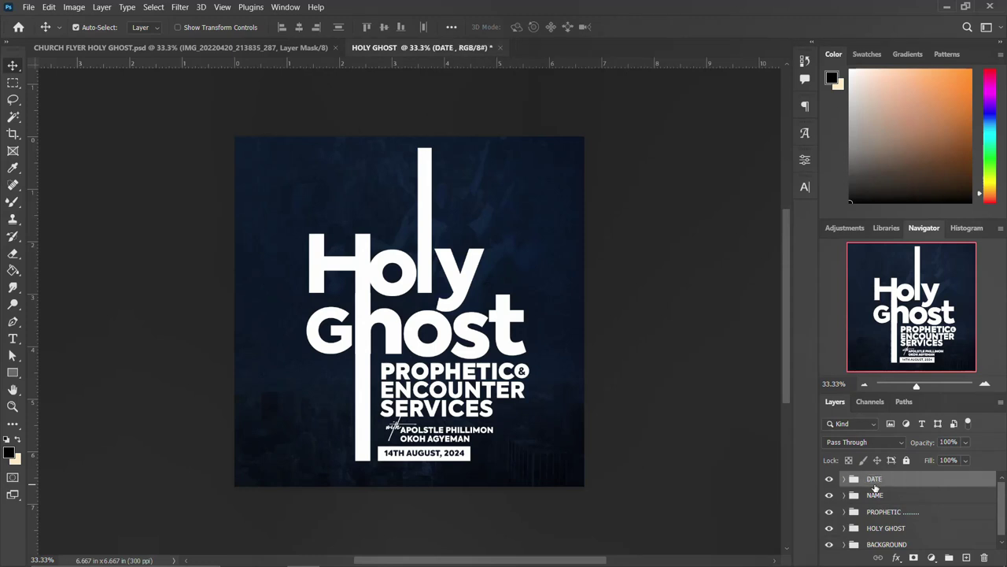
Edit the date text to change the year from 2024 to 2025
double_click(450, 456)
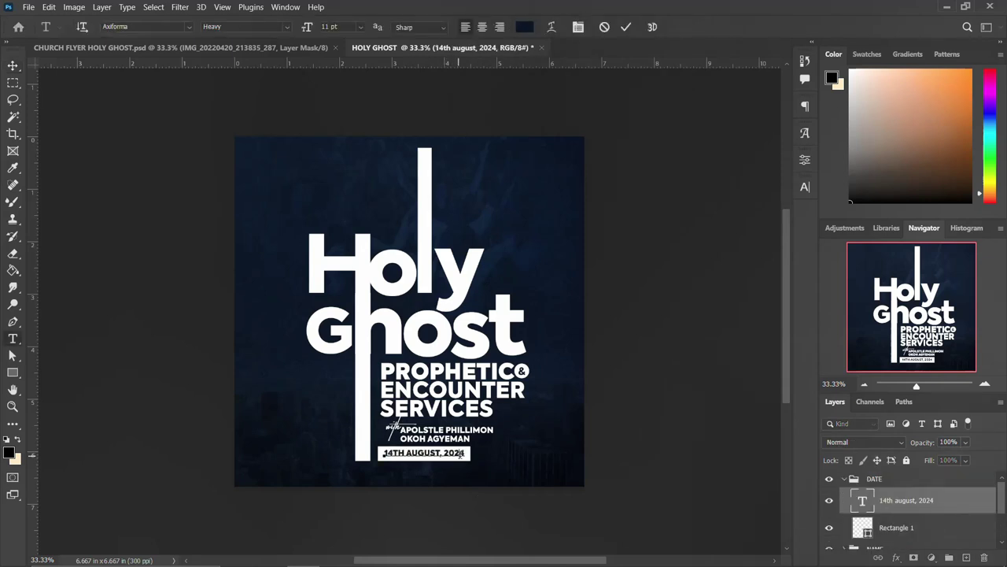
click(472, 455)
key(ctrl+Return)
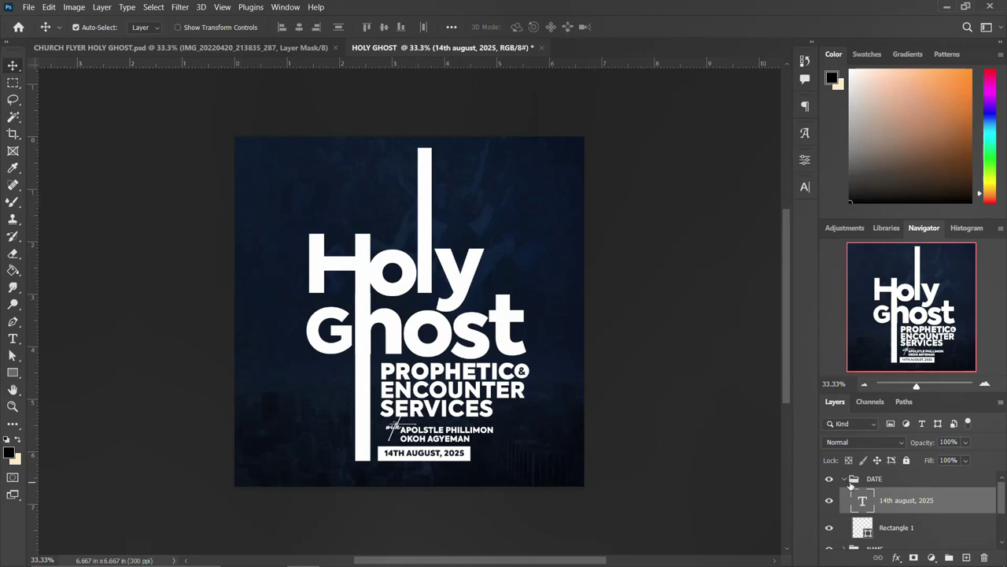
Scale the DATE through HOLY GHOST text groups to 84.29% and shift them right
click(844, 479)
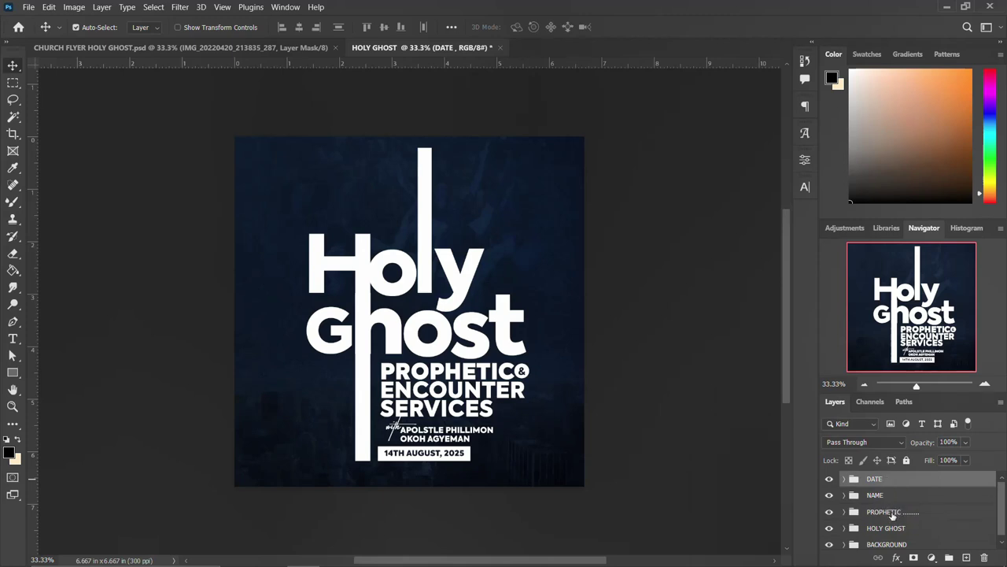
scroll(894, 515, down, 1)
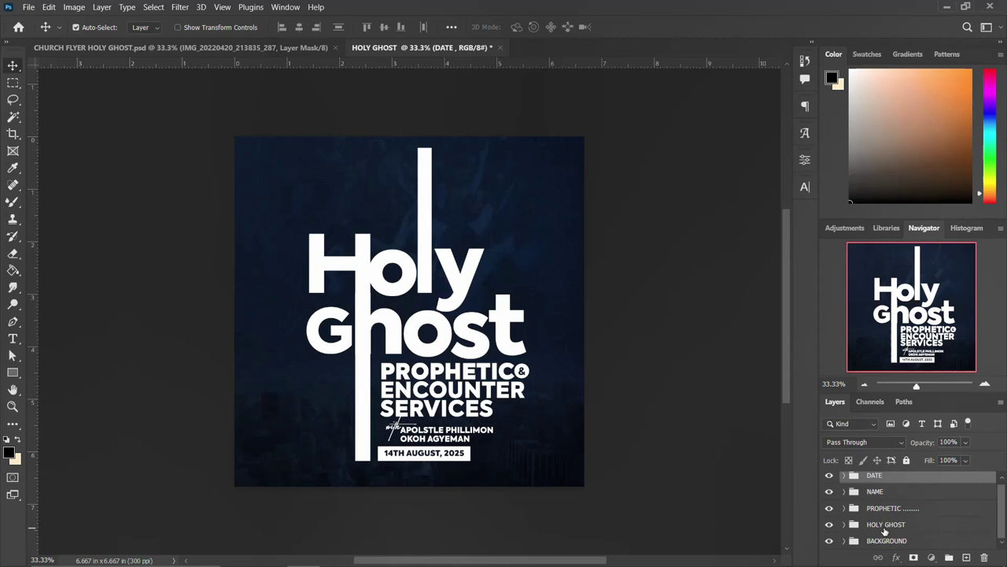
shift+click(884, 526)
key(ctrl+t)
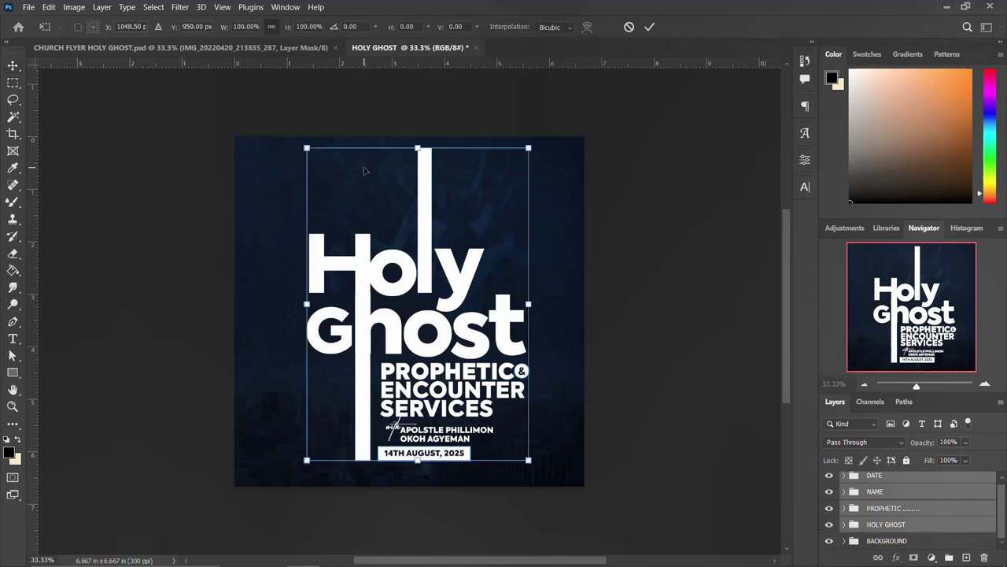
drag(529, 148, 511, 171)
drag(453, 306, 481, 304)
key(Return)
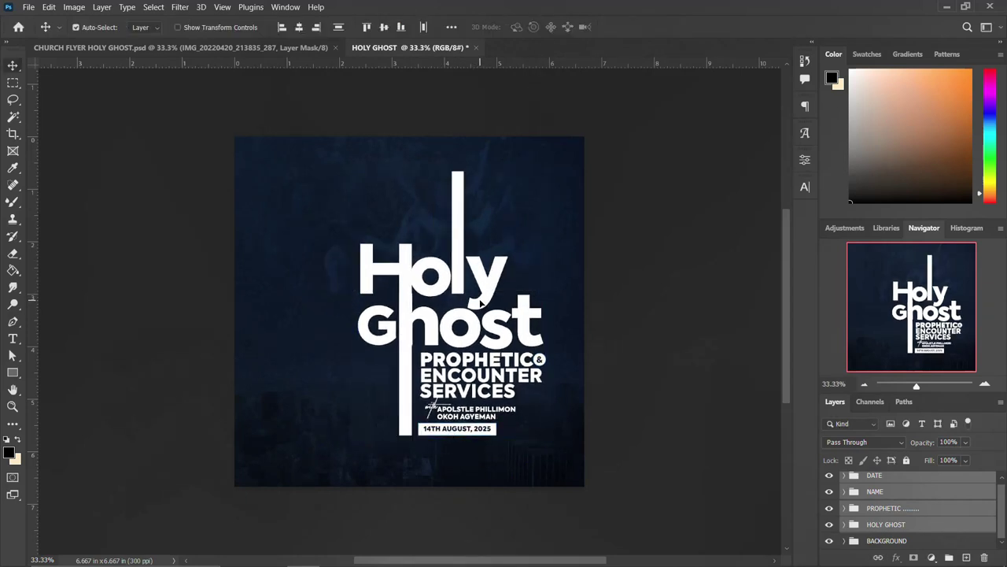
key(ctrl+semicolon)
Nudge the HOLY GHOST, PROPHETIC, NAME and DATE groups left and slightly up
click(481, 303)
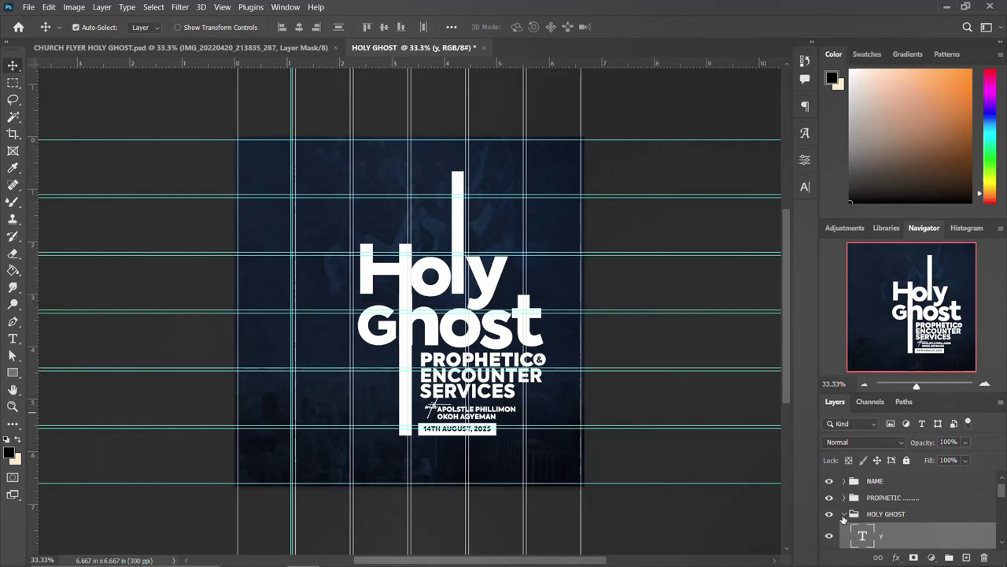
click(844, 516)
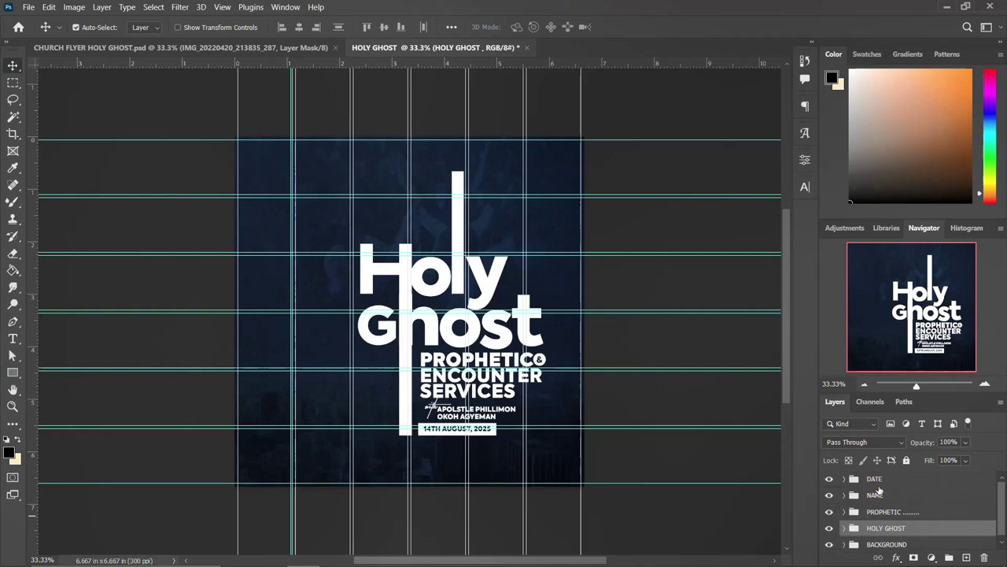
shift+click(880, 480)
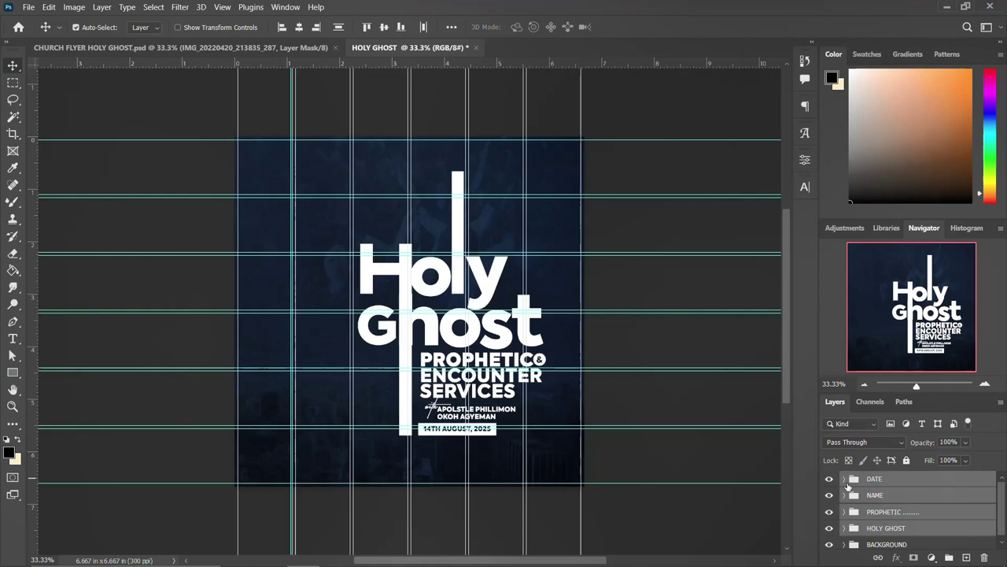
key(ctrl+t)
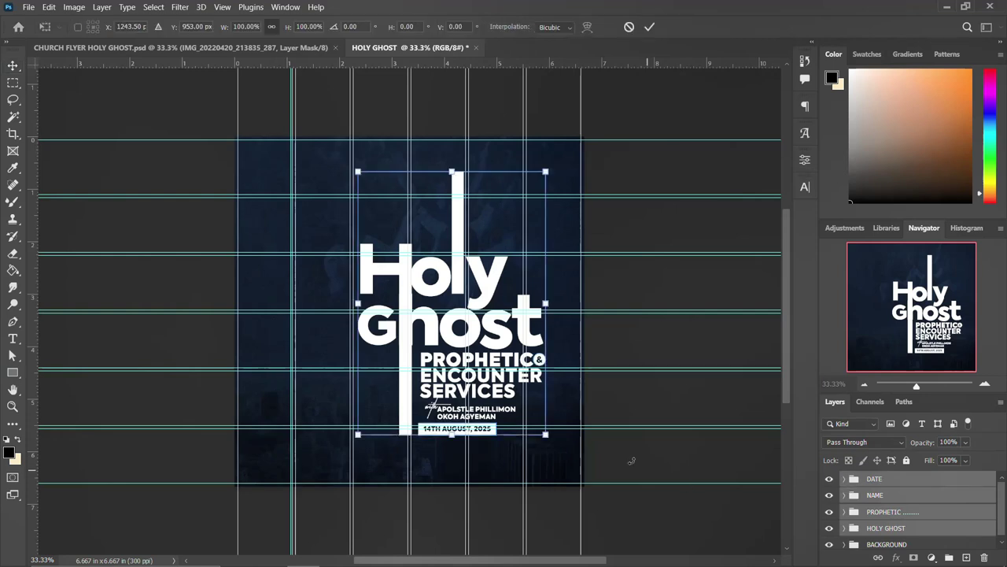
drag(483, 347, 465, 340)
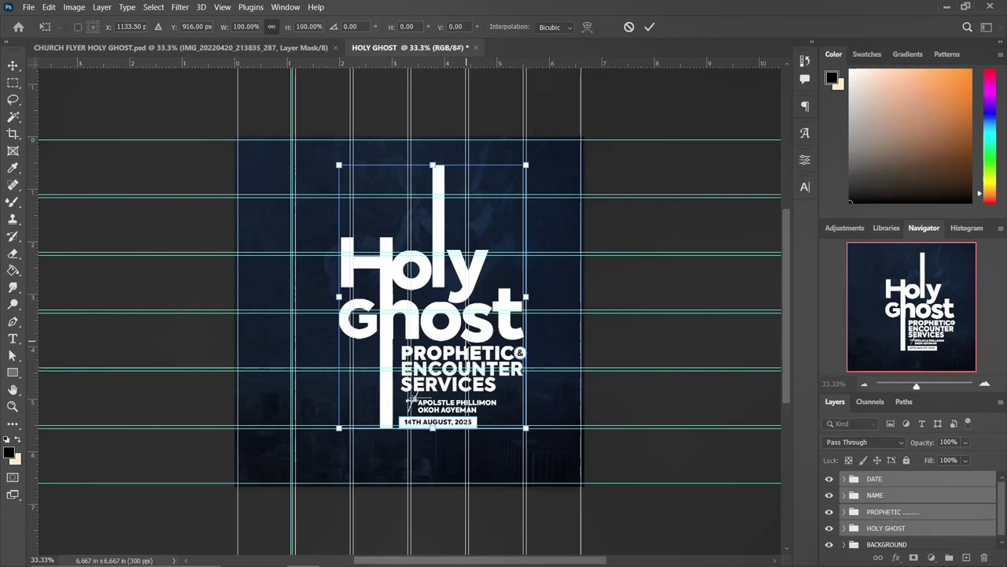
key(Return)
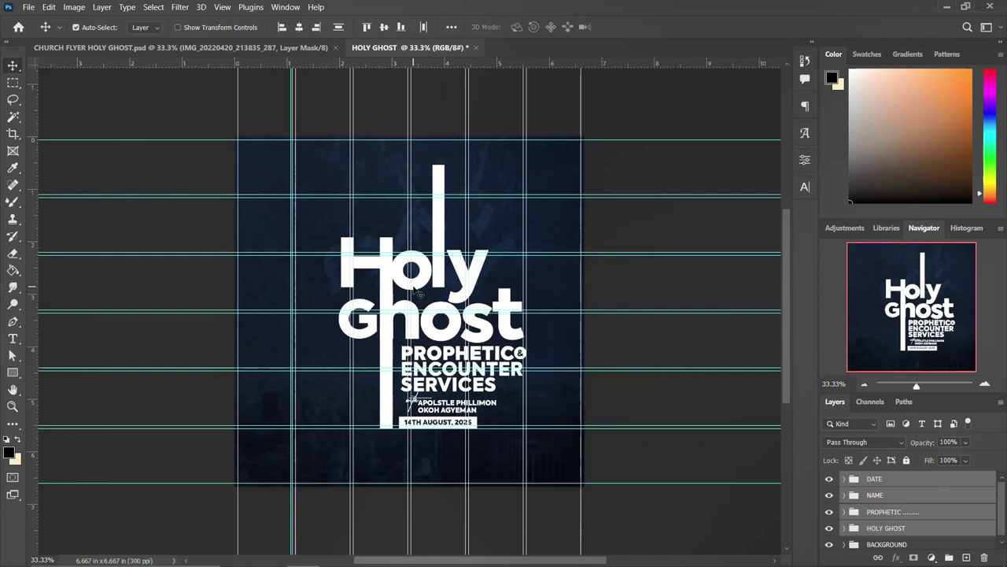
click(387, 274)
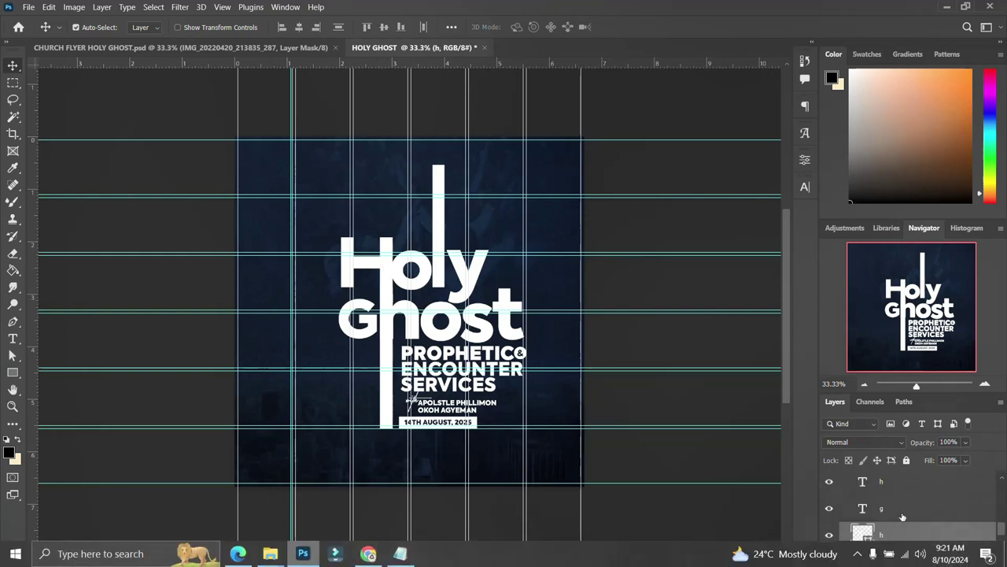
Duplicate the HOLY GHOST group as 'HOLY GHOST copy' and convert it to a Smart Object
scroll(904, 514, up, 3)
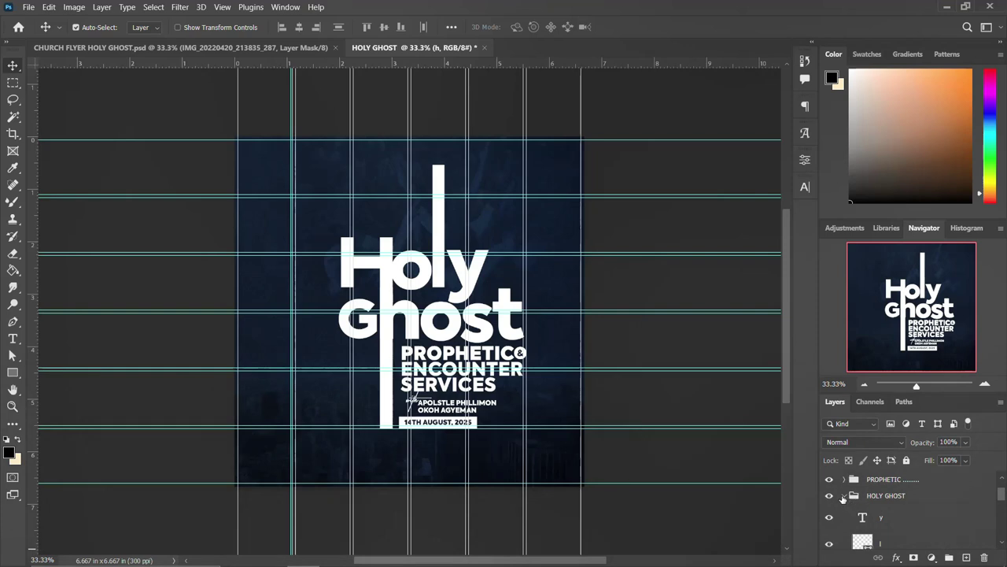
click(843, 498)
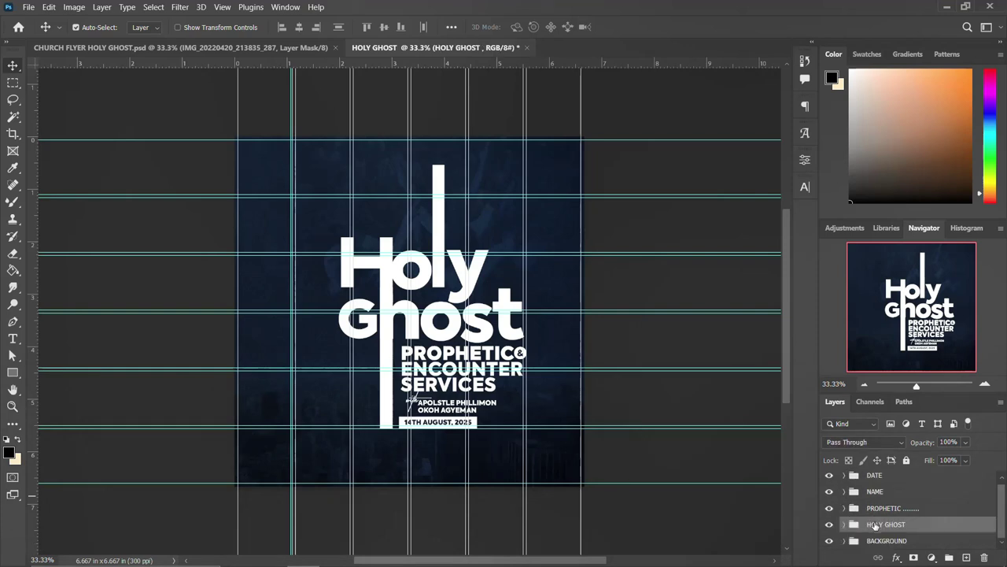
key(ctrl+j)
right_click(885, 528)
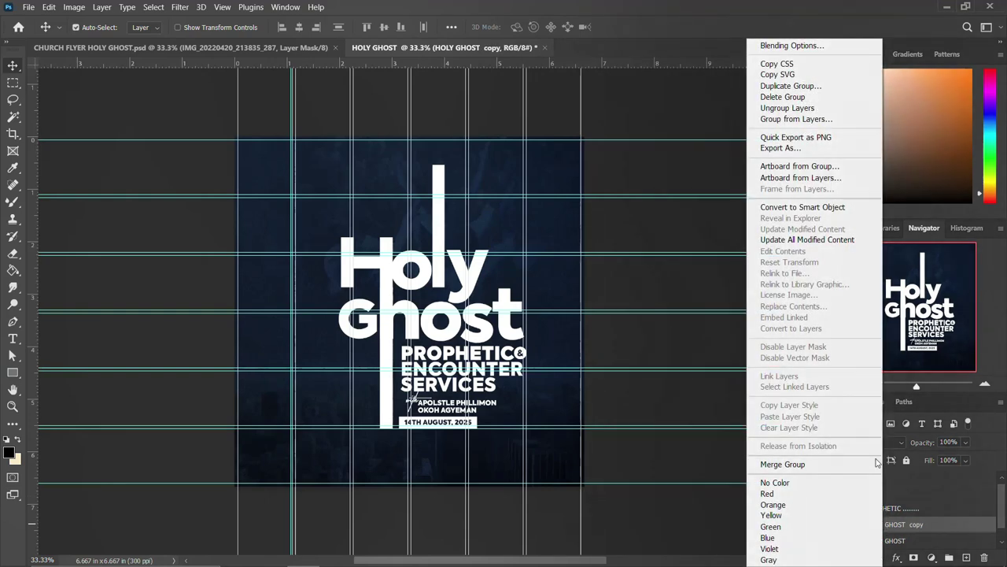
click(819, 209)
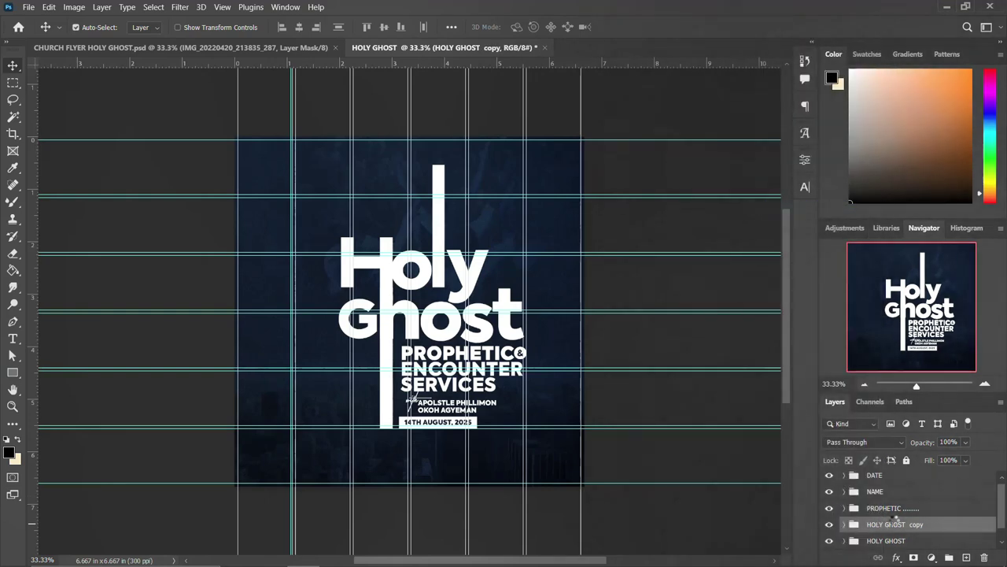
Hide the original HOLY GHOST group and add a Gradient Overlay to the copy
click(830, 535)
double_click(969, 518)
drag(724, 200, 792, 157)
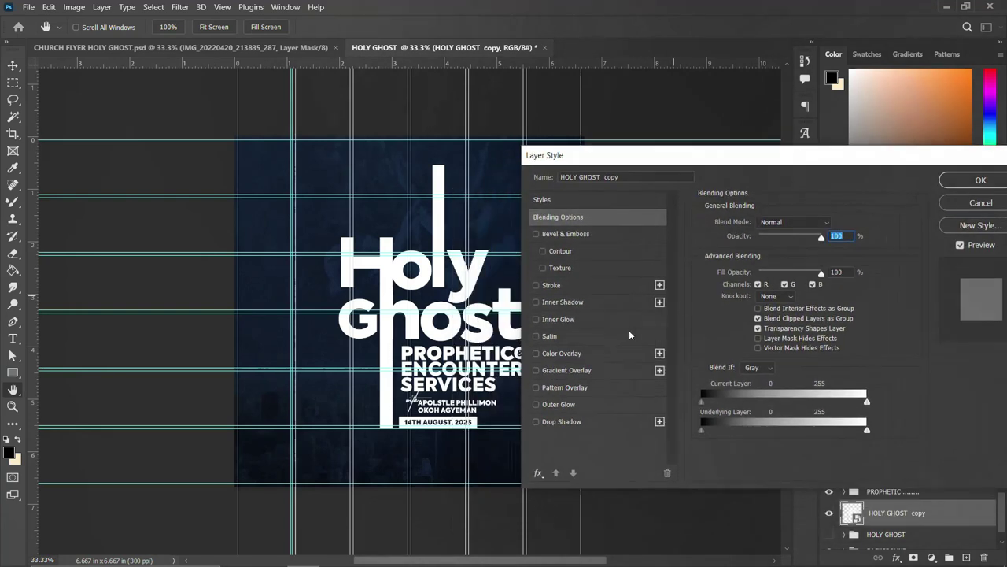
click(576, 370)
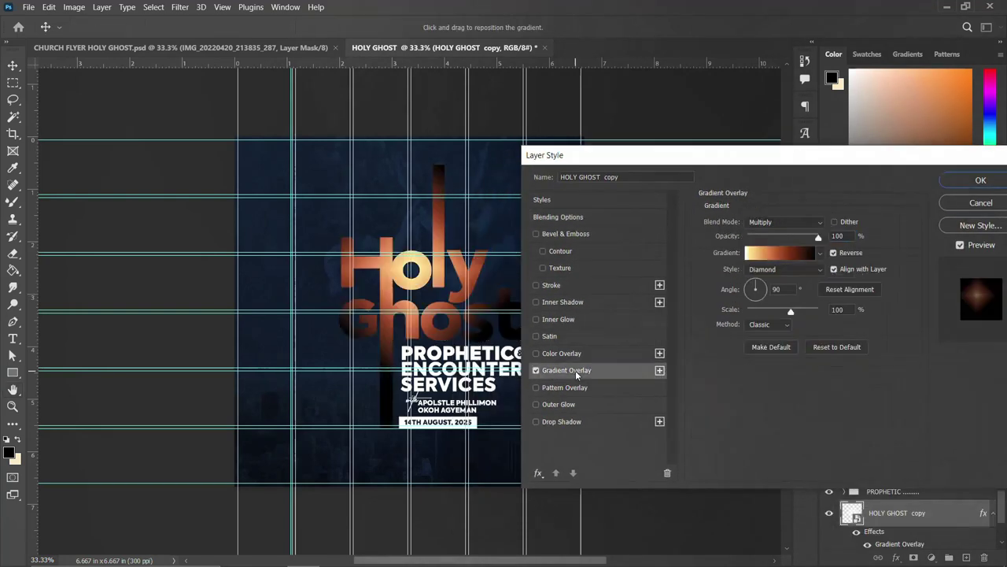
Review the gradient's black, copper, pale gold and white colour stops without changing them
click(793, 252)
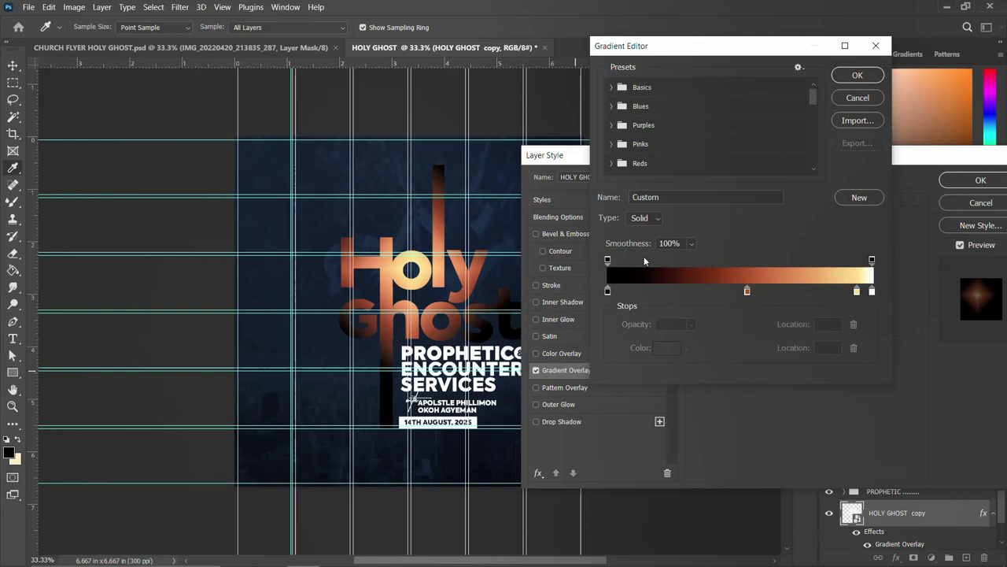
click(608, 291)
click(666, 348)
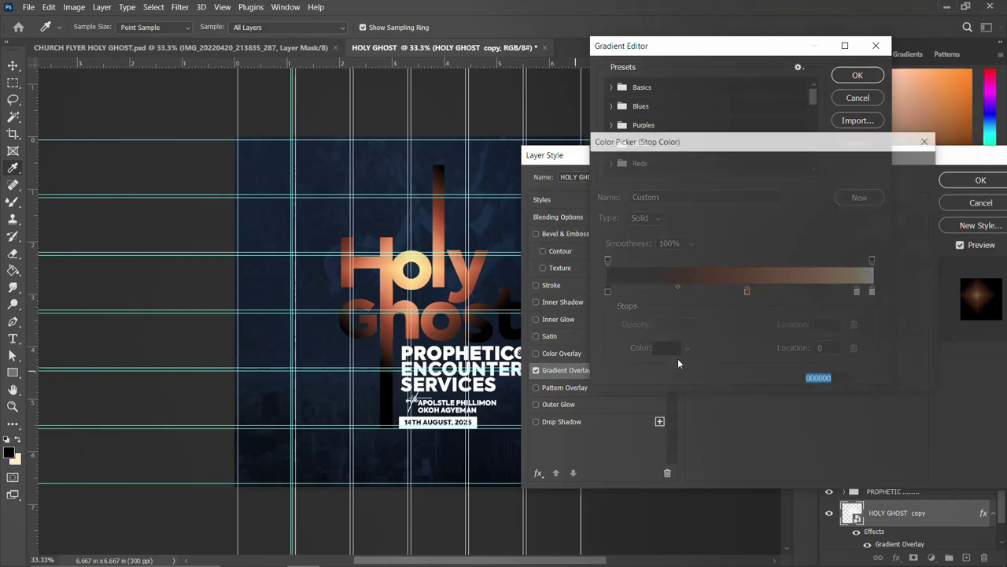
click(894, 187)
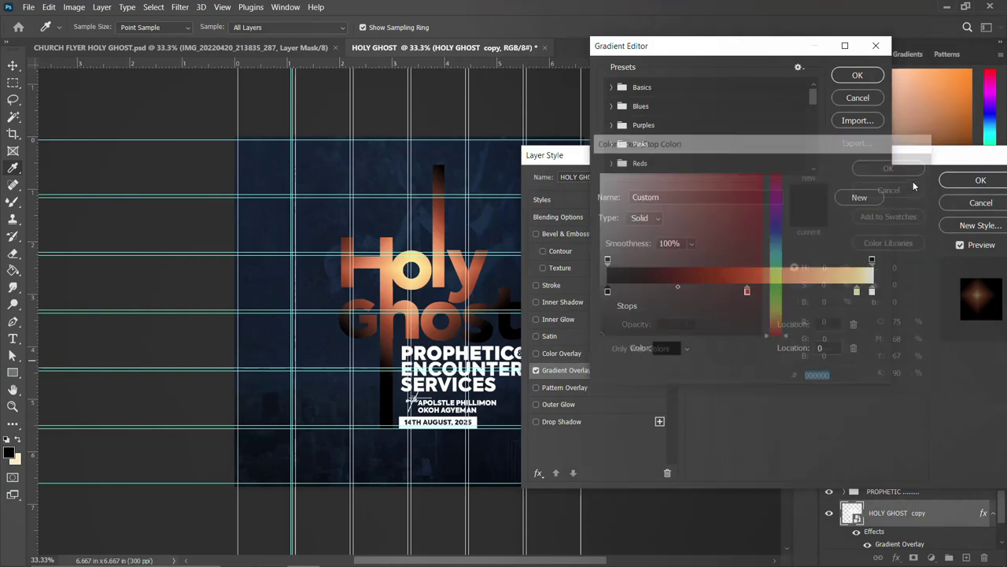
click(746, 291)
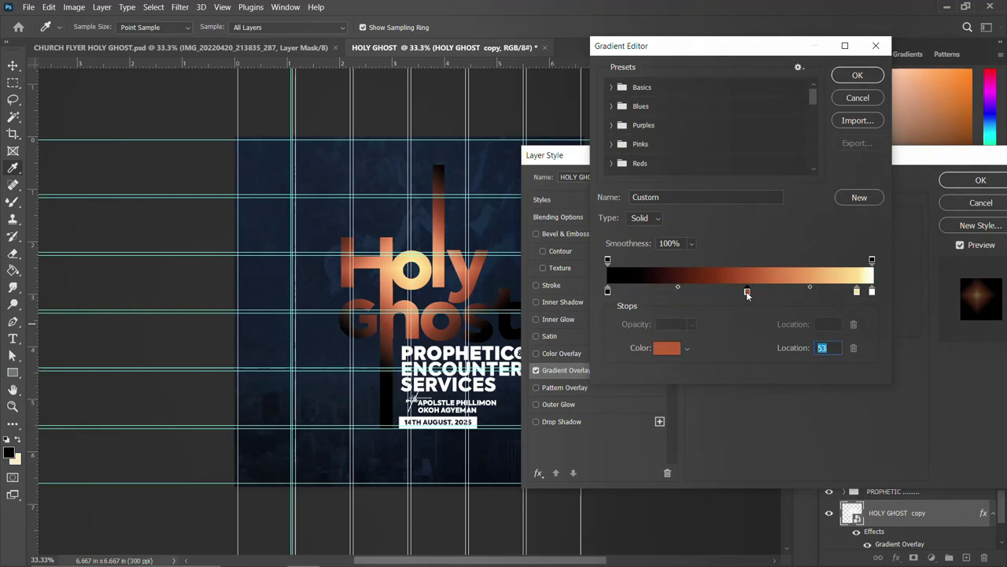
click(667, 348)
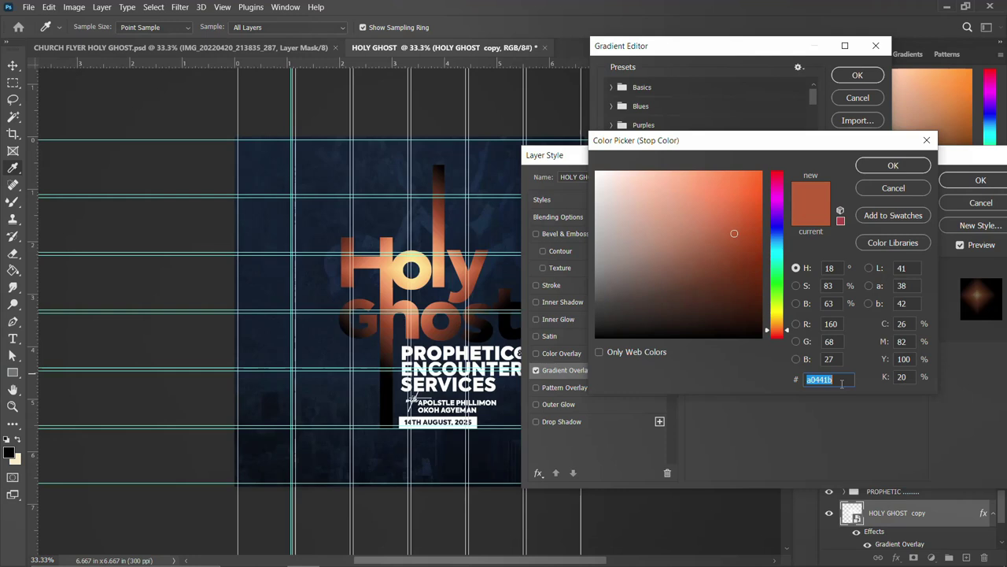
click(893, 188)
double_click(857, 291)
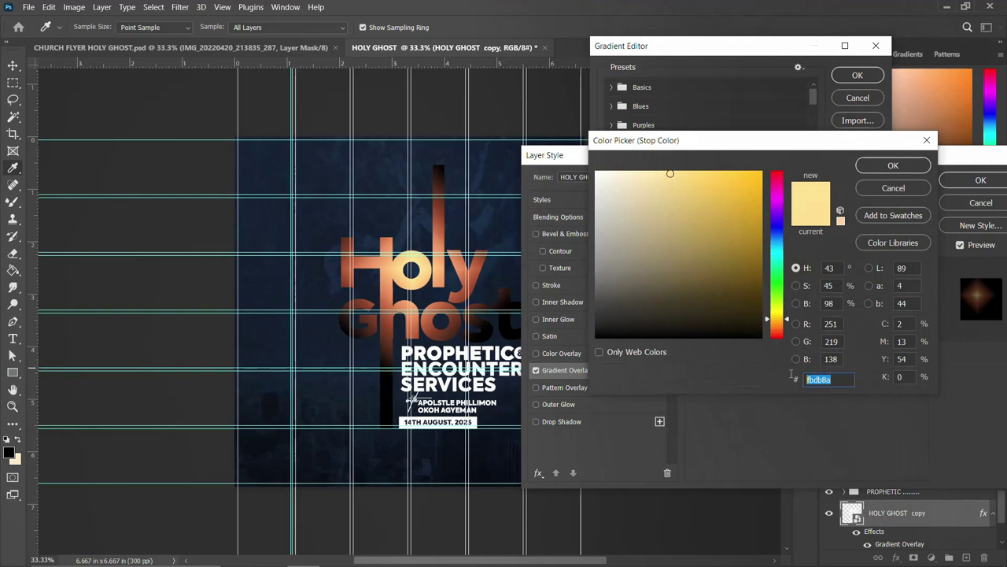
click(894, 188)
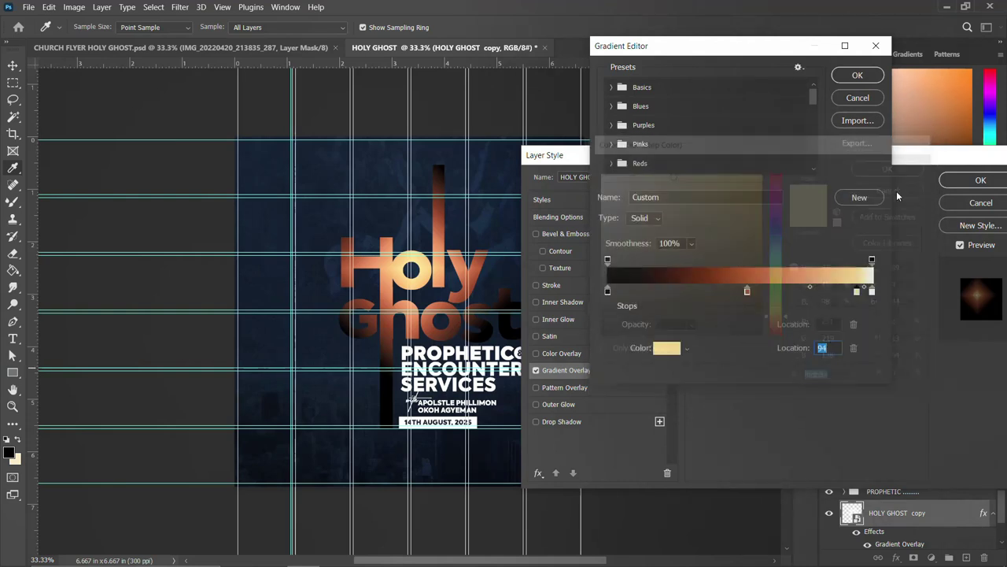
click(871, 292)
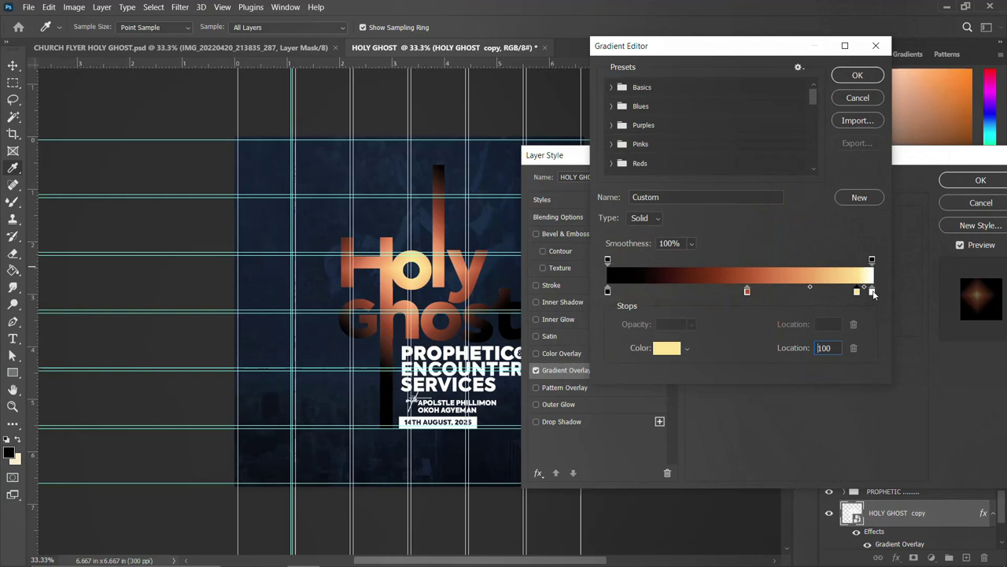
double_click(871, 292)
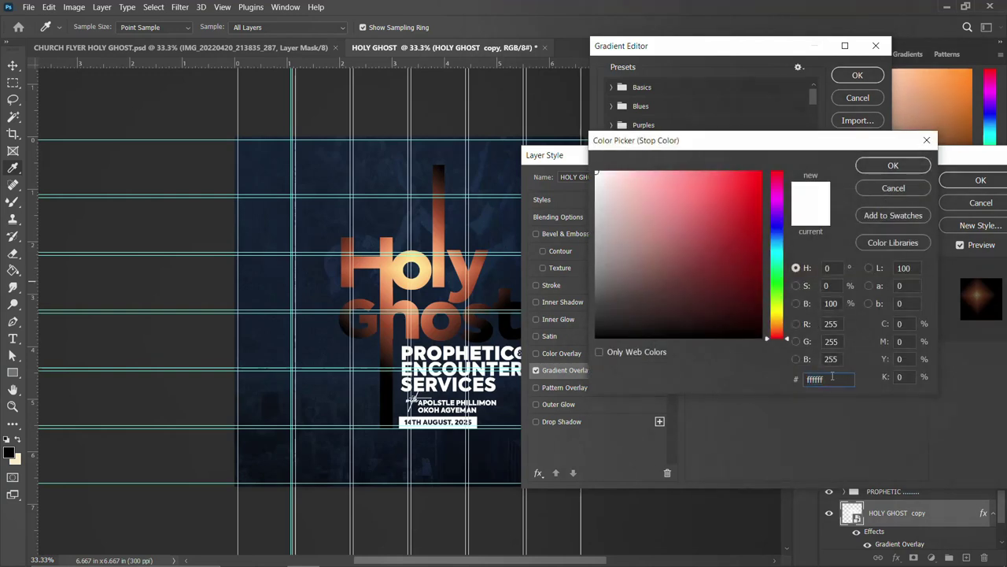
click(902, 189)
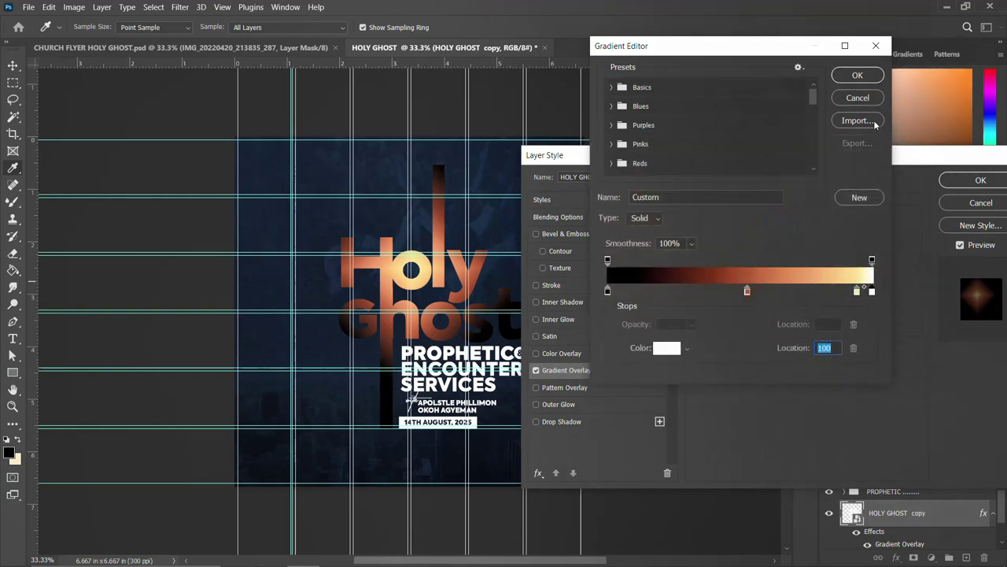
Keep the Diamond gradient style, tick Reverse, and apply the layer style to the title
click(862, 80)
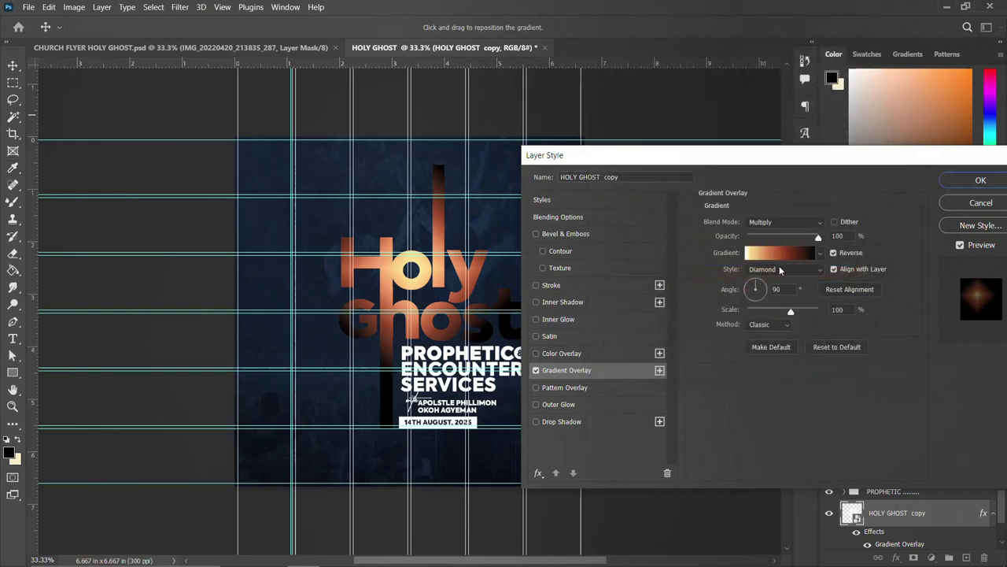
click(775, 268)
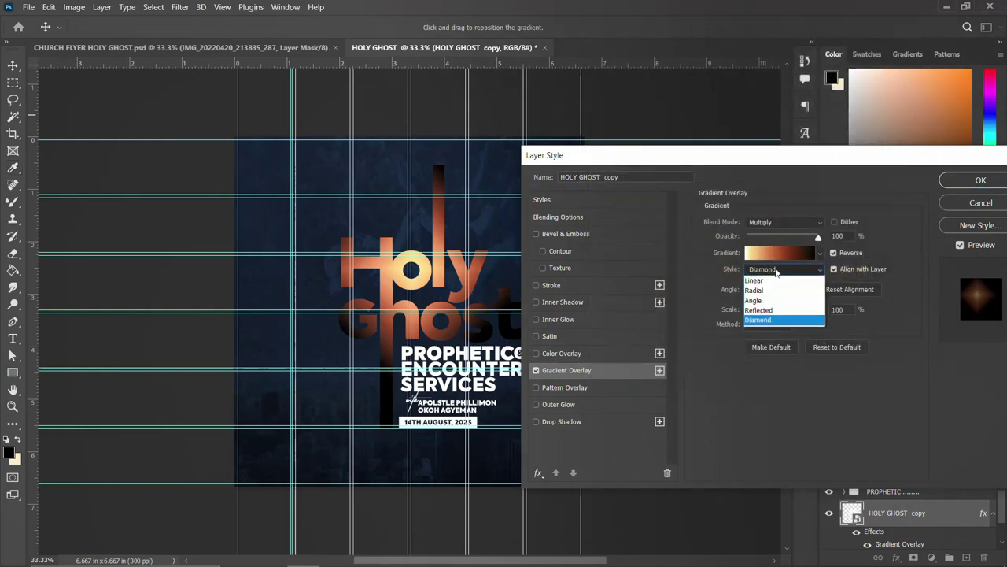
click(758, 321)
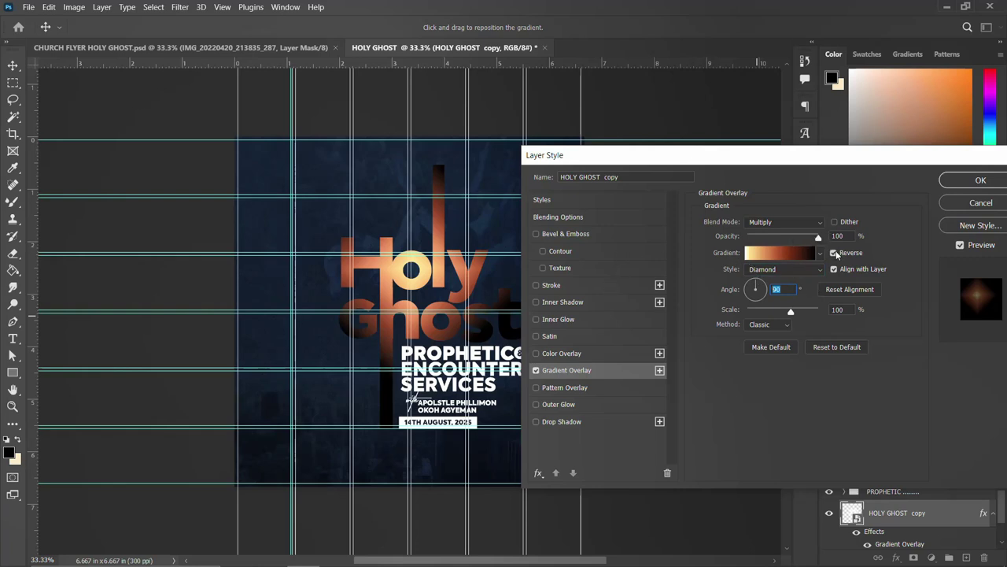
click(834, 253)
click(835, 252)
click(834, 252)
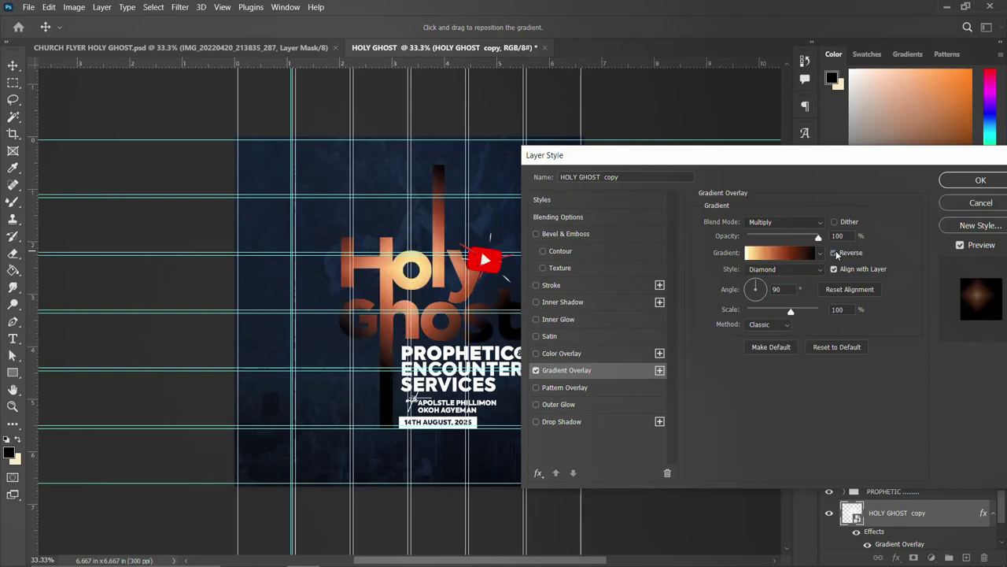
click(834, 252)
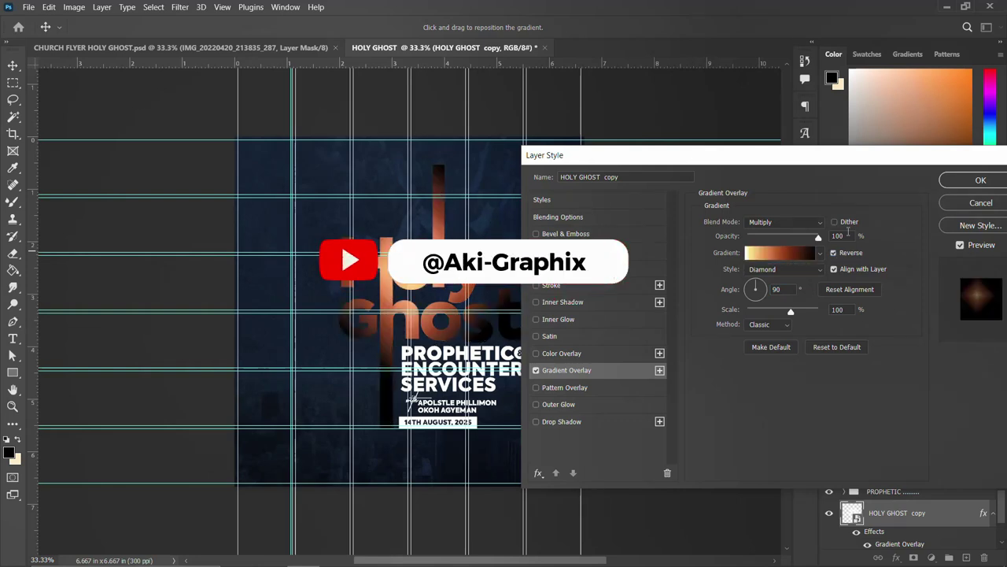
drag(866, 160, 854, 158)
click(948, 187)
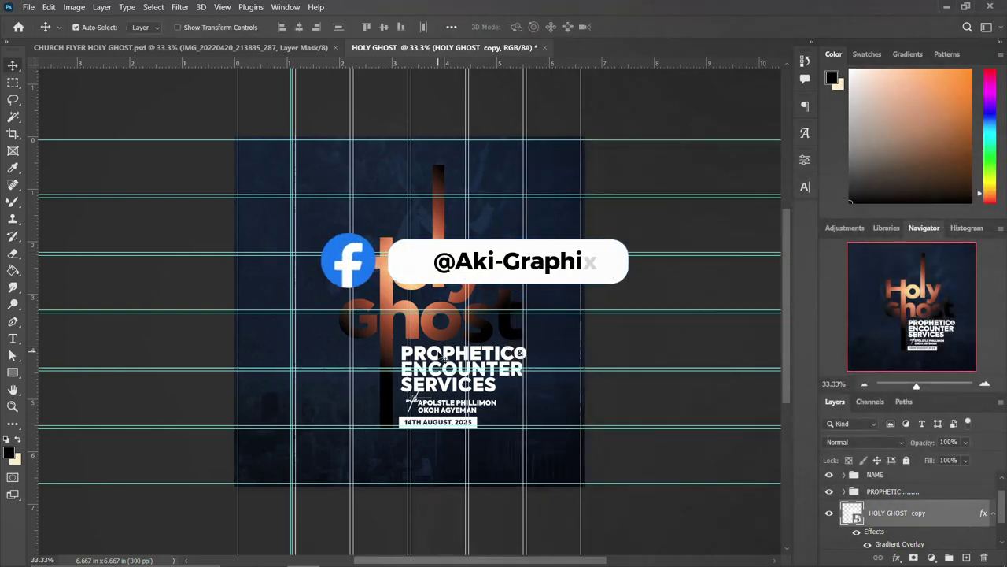
Colour the PROPHETIC heading text light orange (#eab769)
click(443, 358)
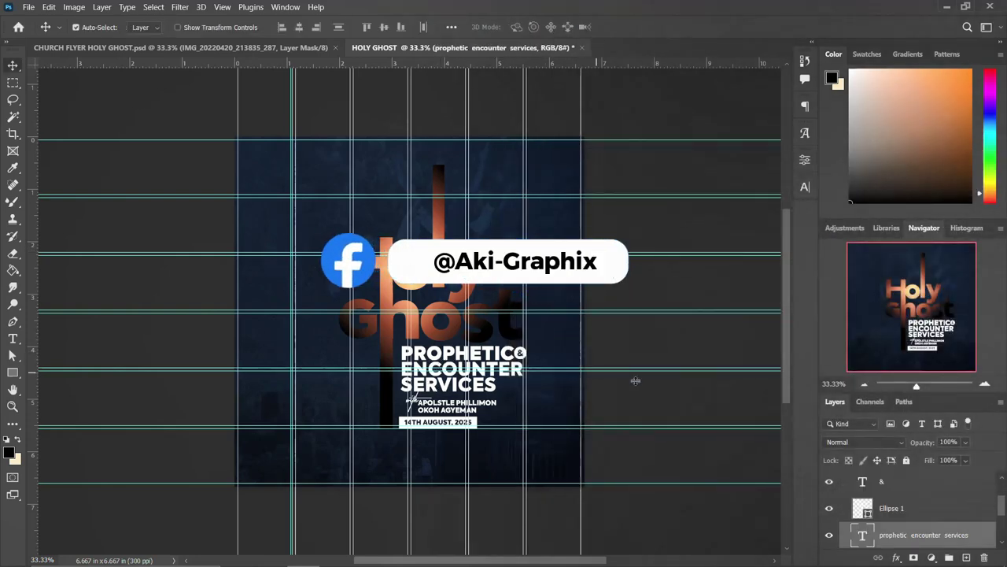
click(805, 186)
click(768, 262)
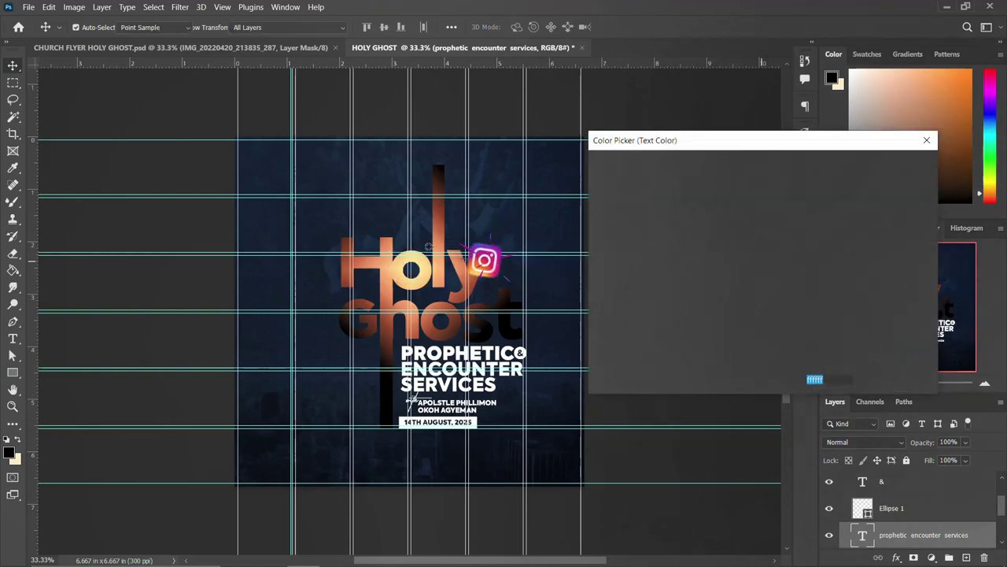
click(438, 233)
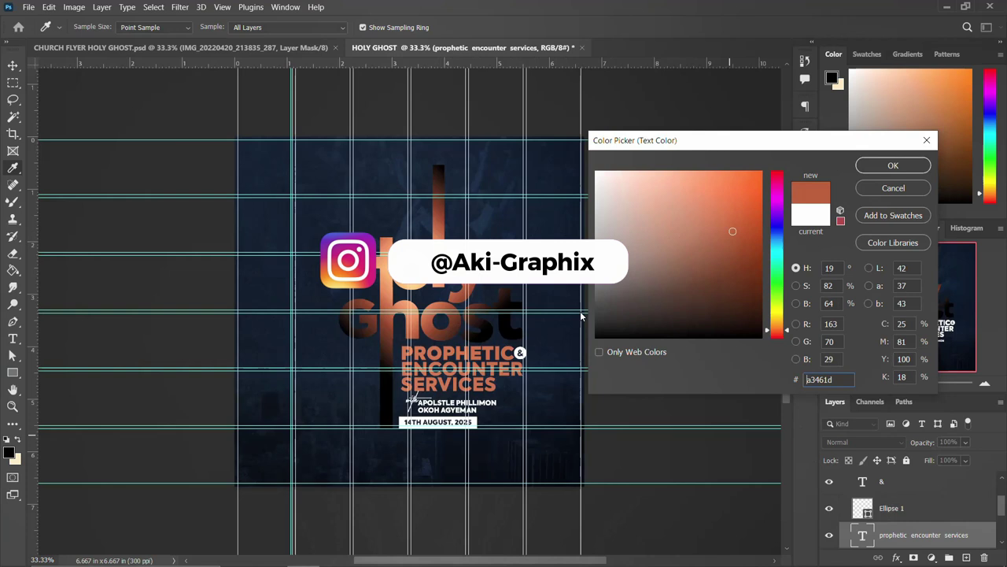
click(893, 188)
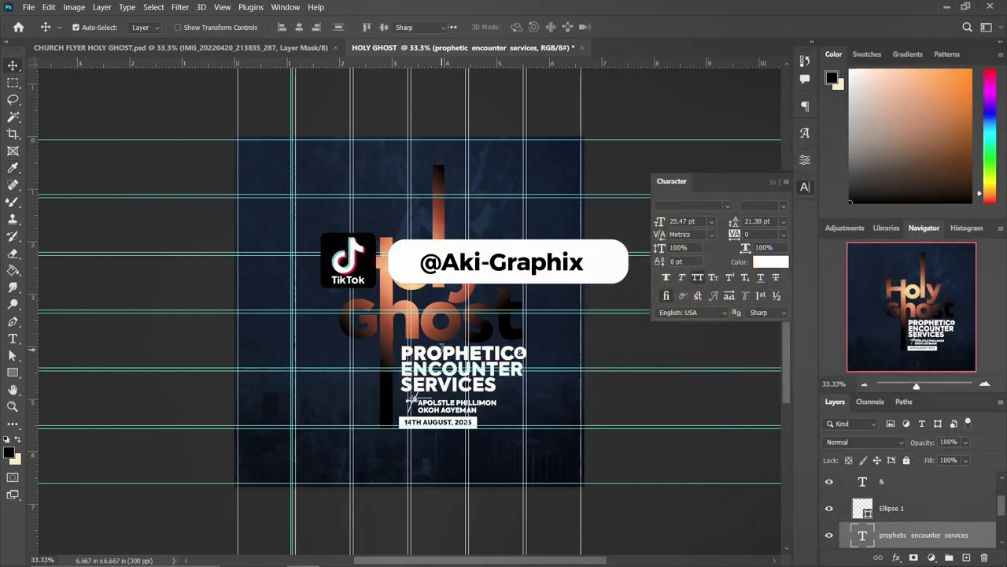
double_click(443, 349)
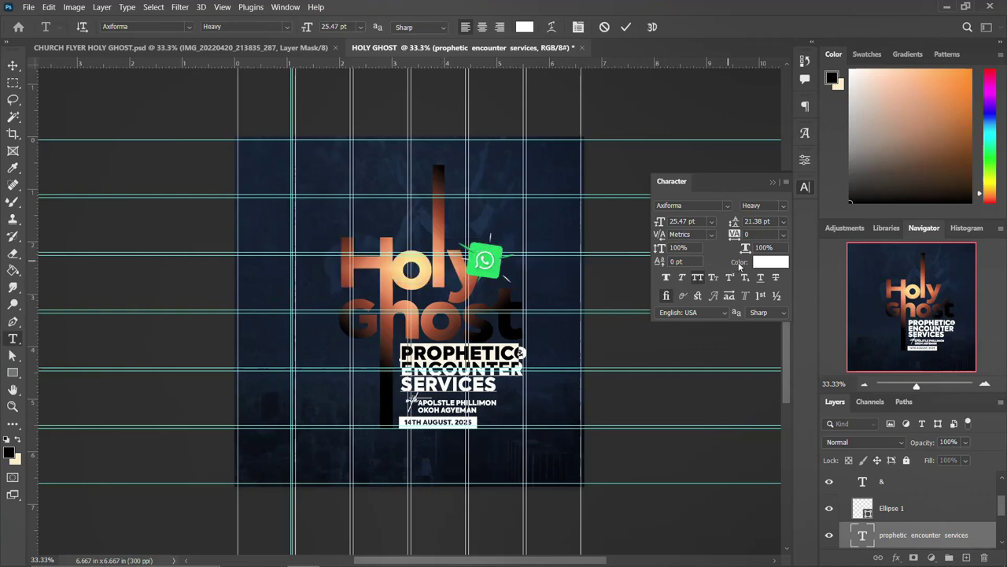
click(767, 261)
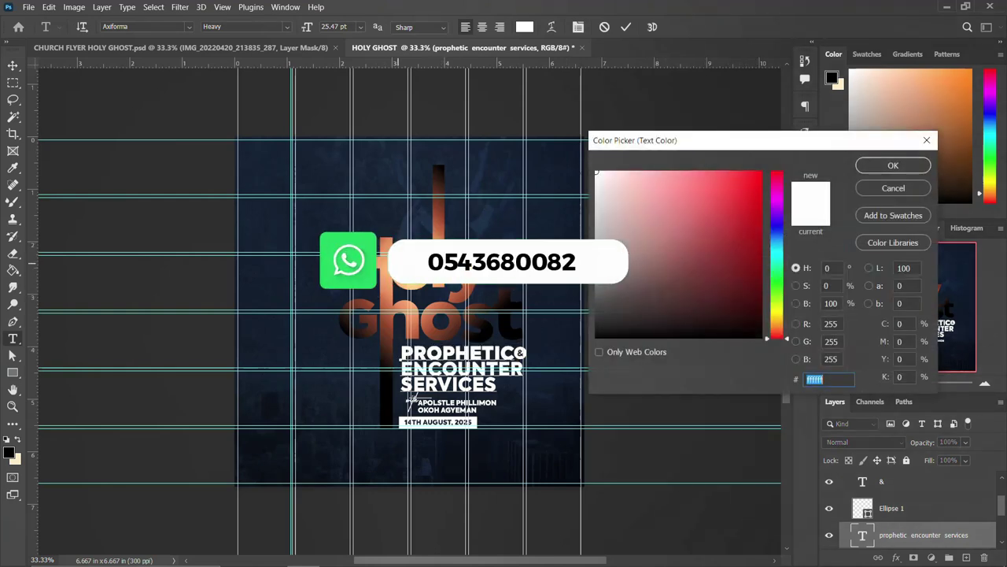
text(eab769)
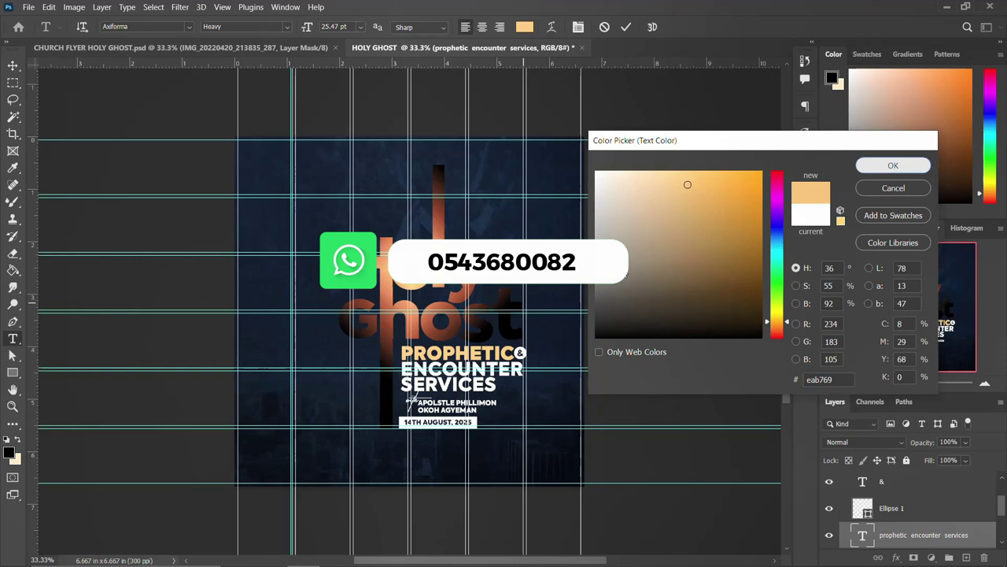
click(884, 166)
Colour ENCOUNTER copper, sampled from the Holy title
drag(401, 361, 498, 389)
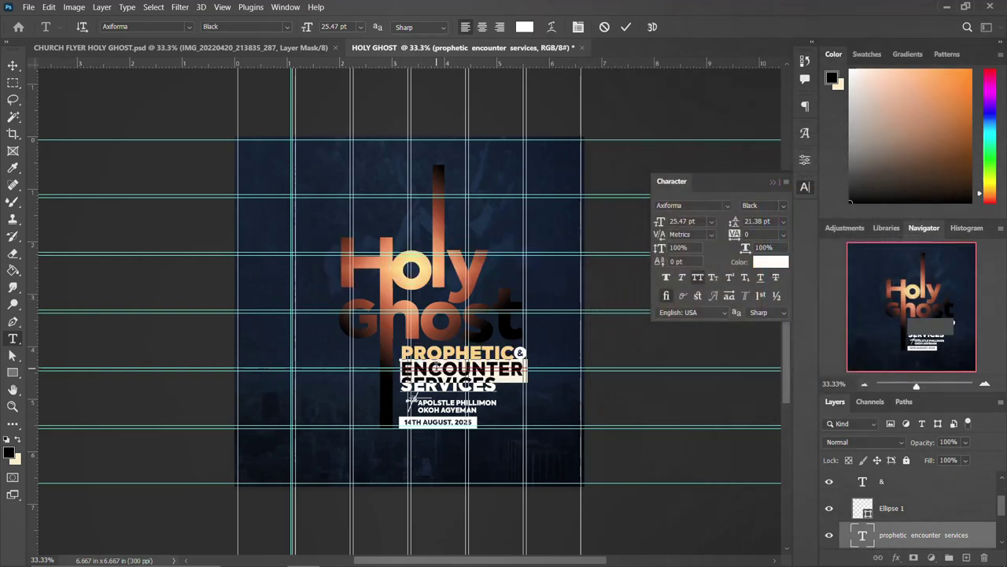
click(760, 263)
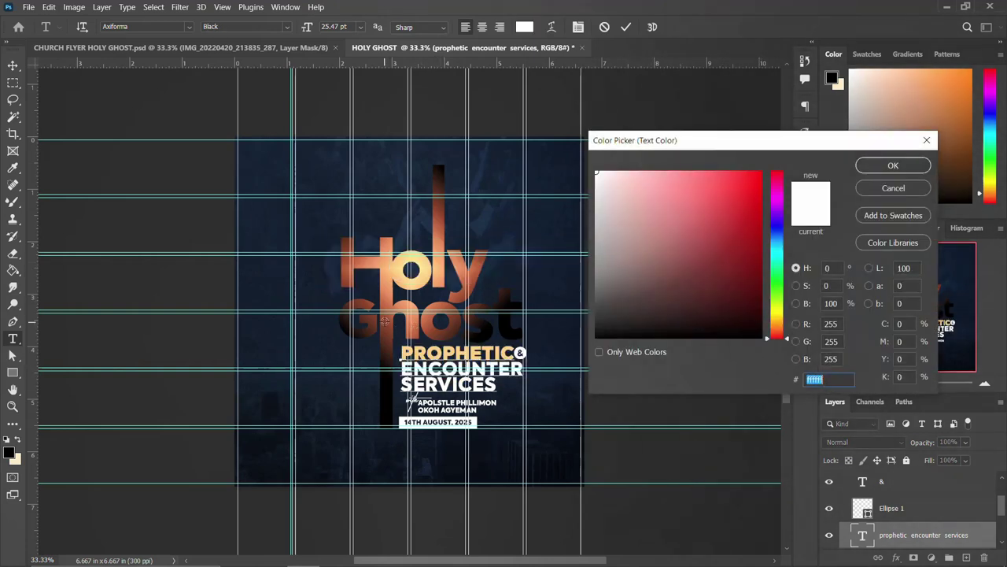
click(441, 327)
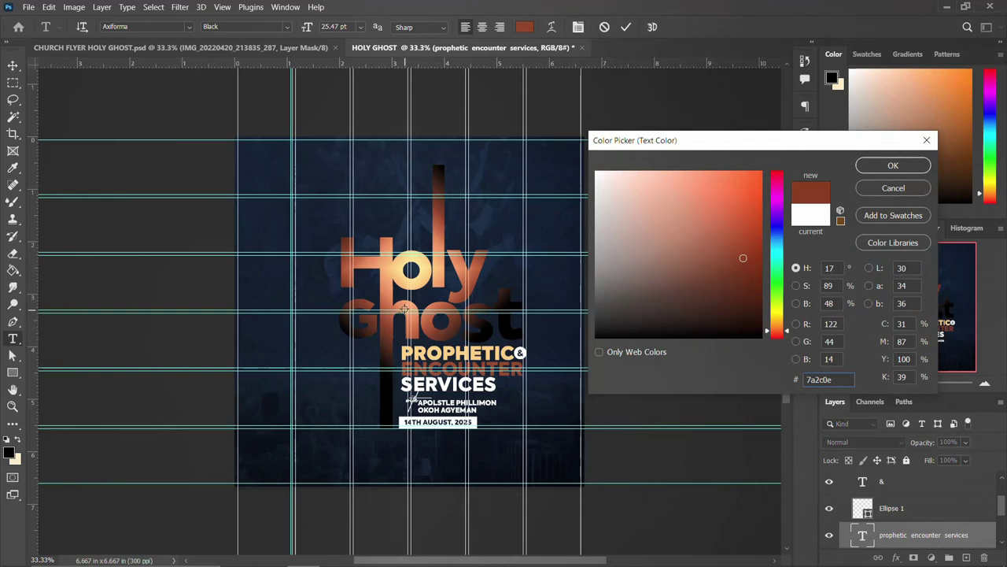
click(438, 233)
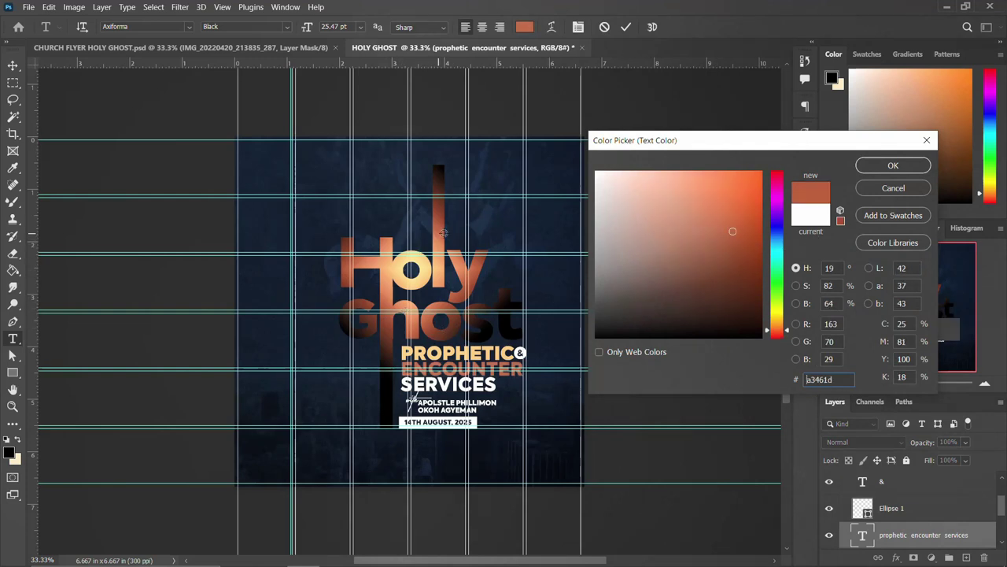
click(868, 167)
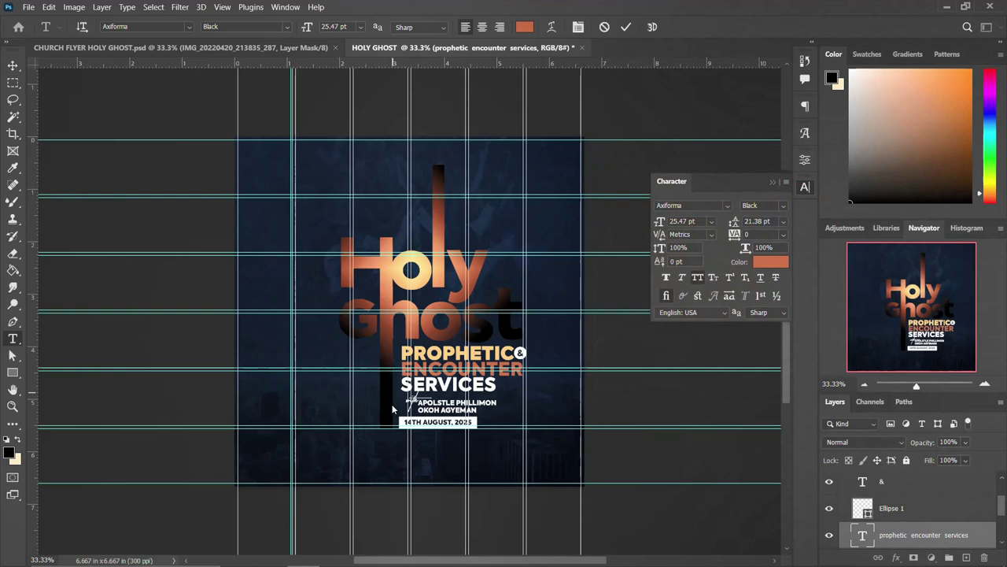
Leave the SERVICES line white and commit the heading text edits
key(Down)
key(shift+Home)
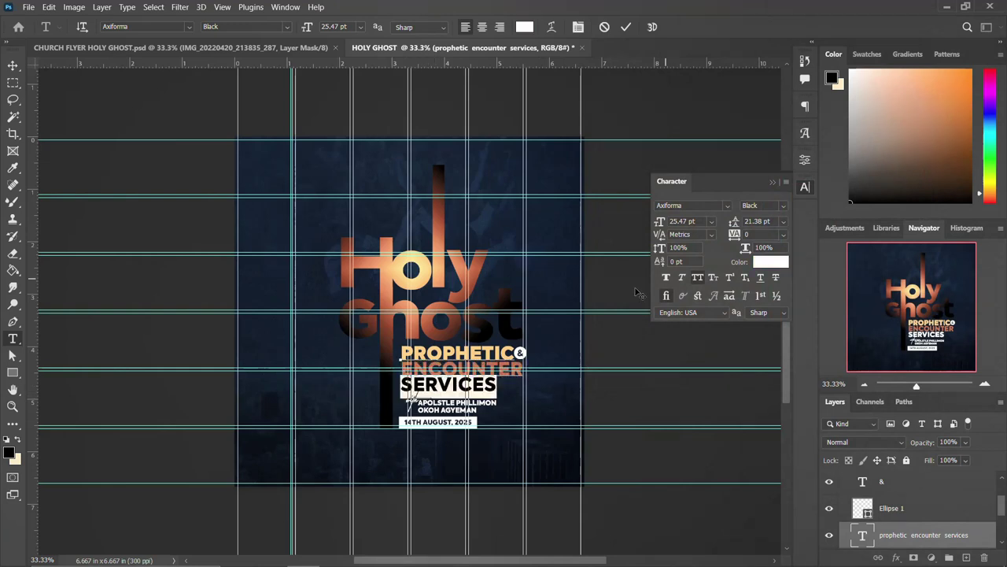
click(757, 266)
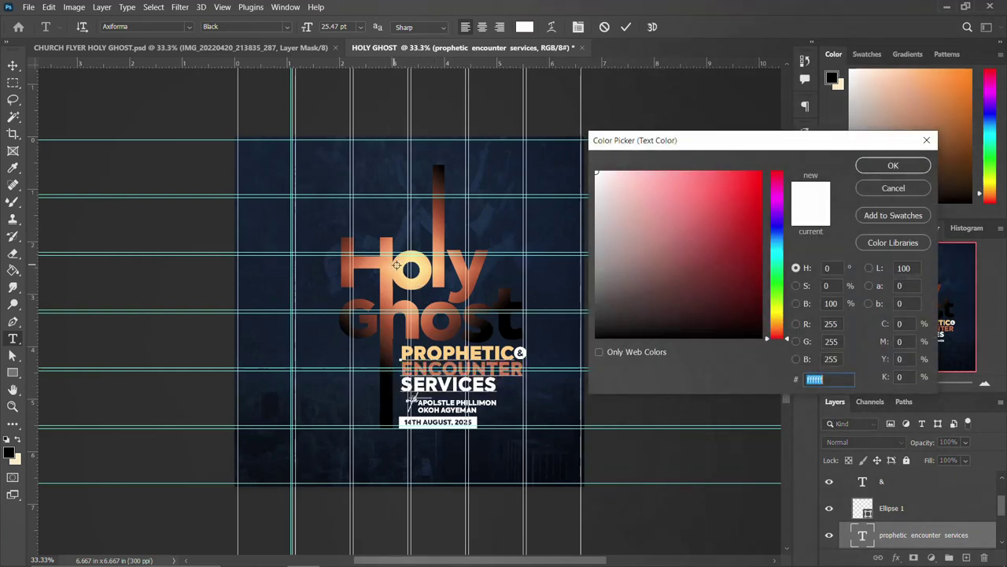
click(397, 266)
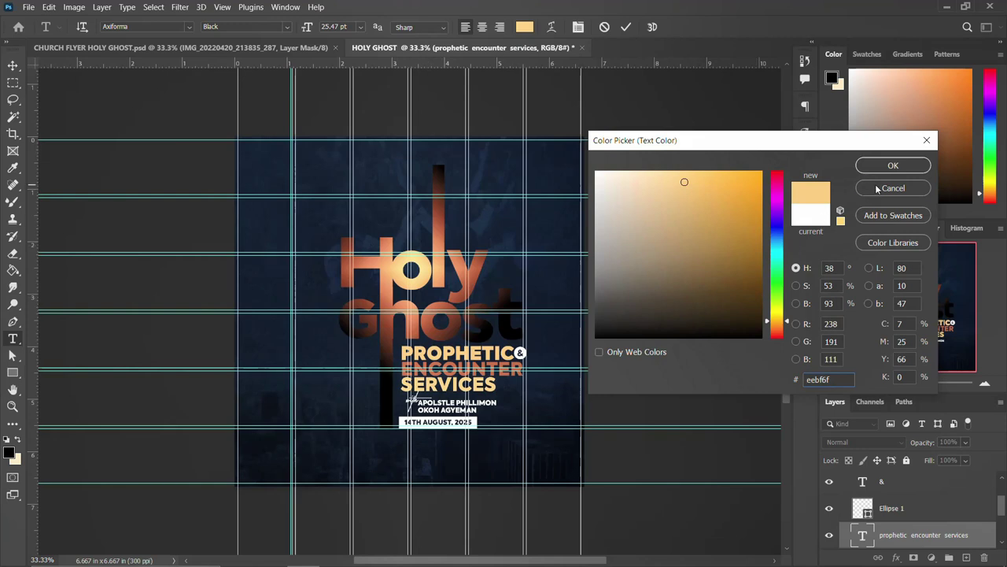
click(878, 189)
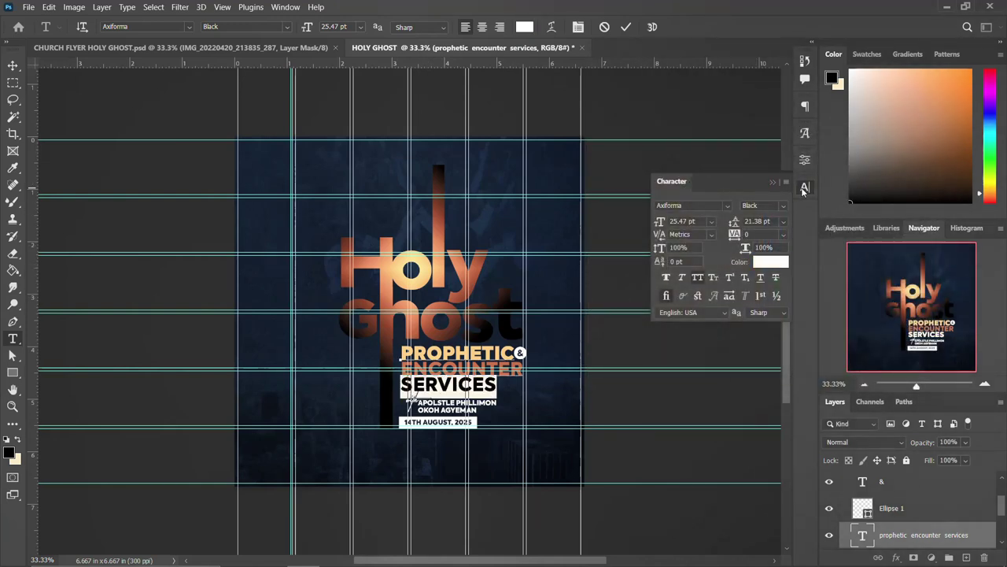
click(804, 189)
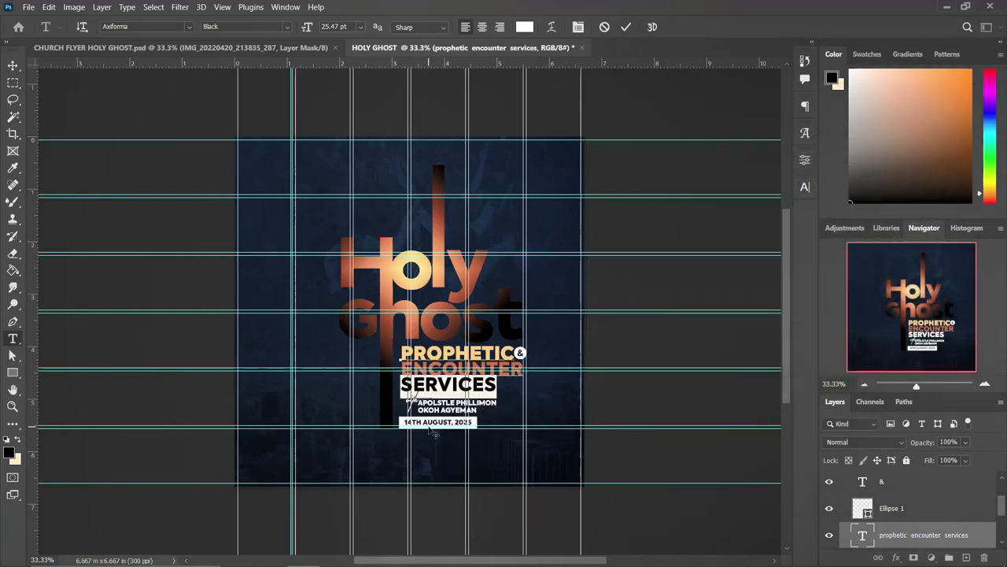
click(627, 26)
key(v)
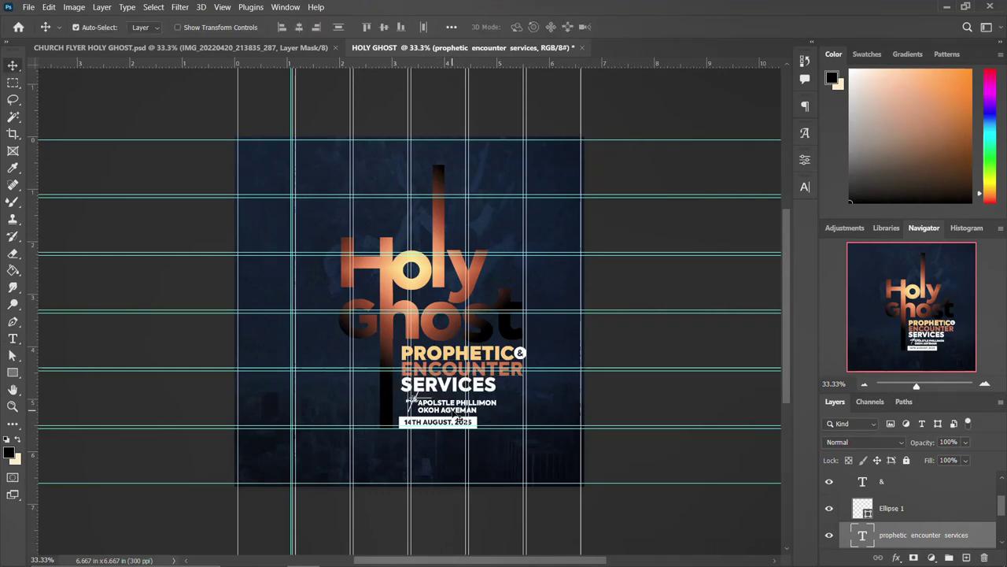
Set the pastor's name text to pale gold #ecbb6b sampled from the Holy title
click(459, 421)
double_click(456, 410)
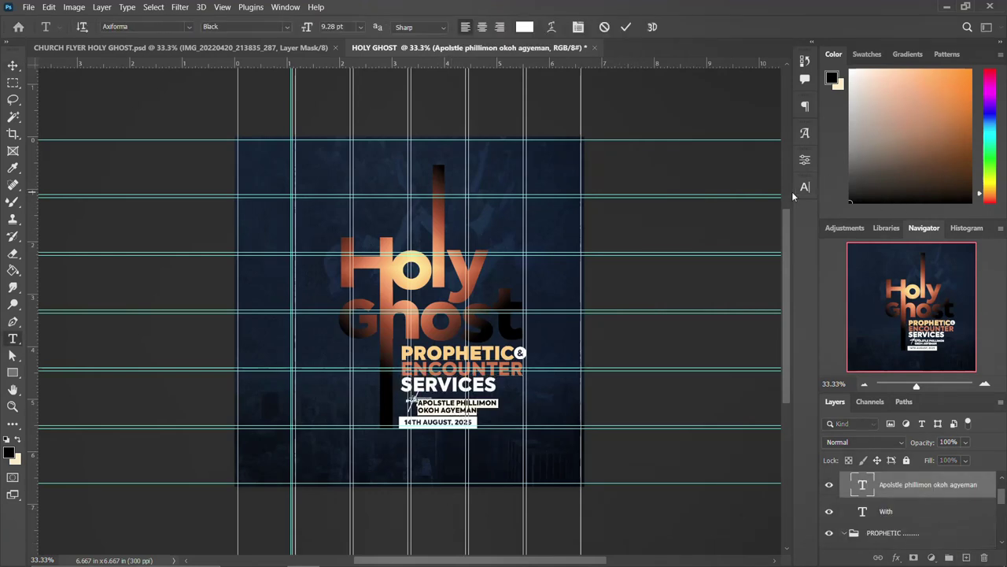
key(ctrl+t)
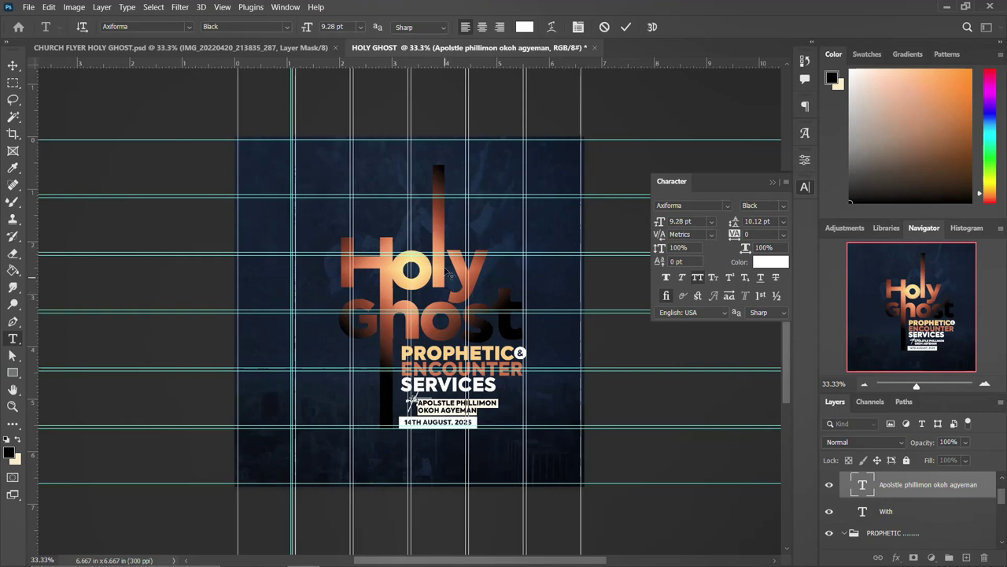
click(783, 265)
click(426, 265)
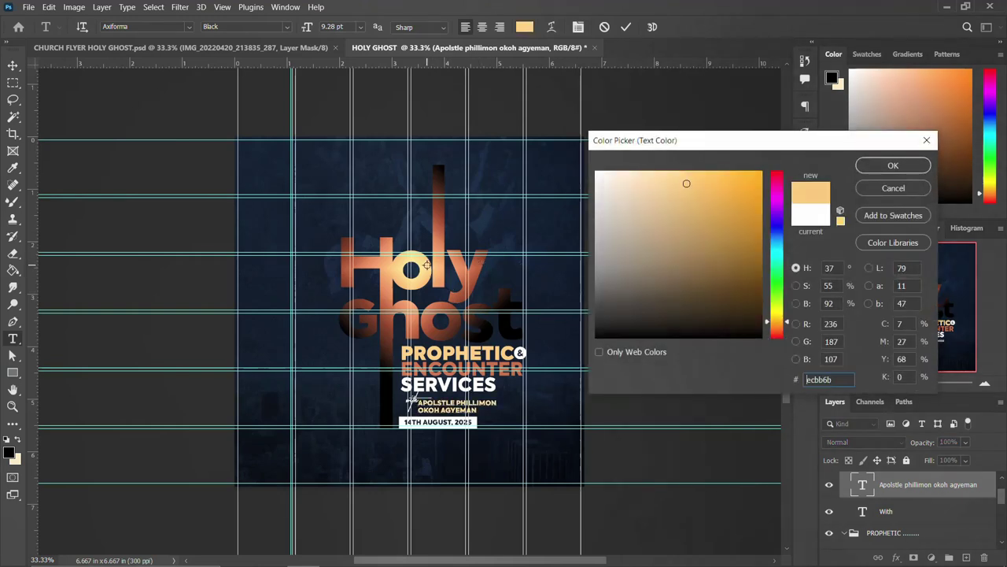
click(893, 166)
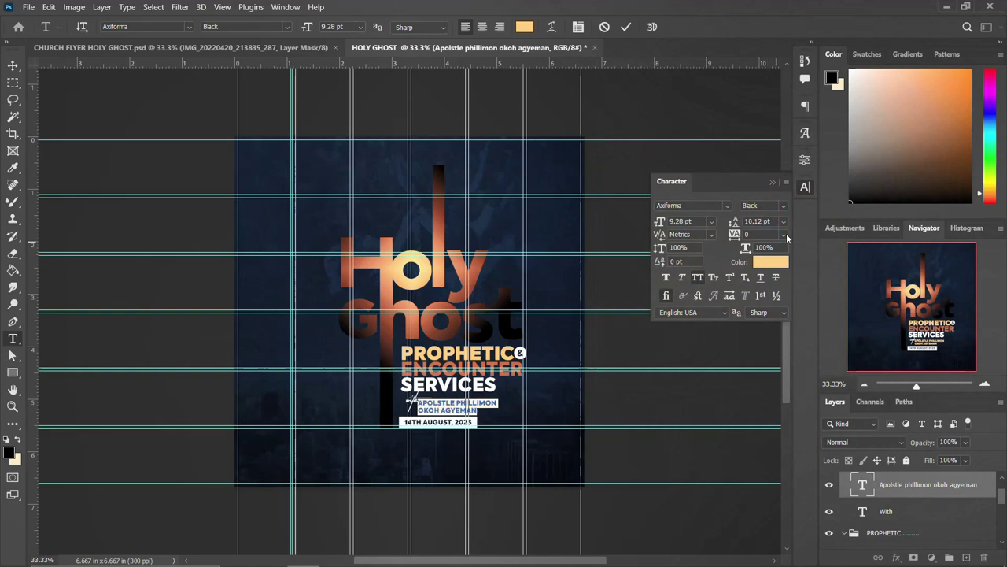
scroll(880, 533, up, 1)
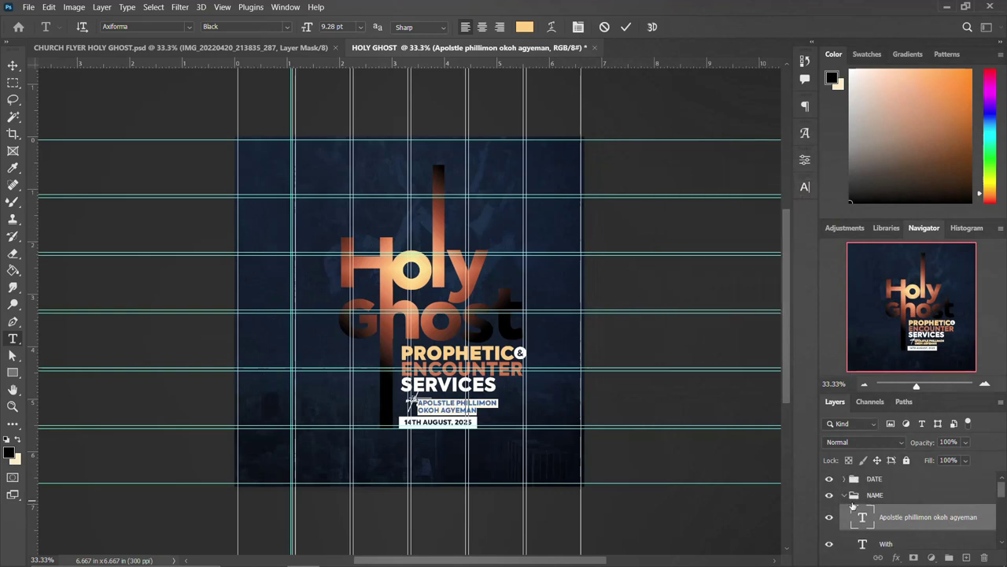
Commit the name text and collapse the NAME and PROPHETIC layer groups
click(850, 495)
key(v)
click(845, 494)
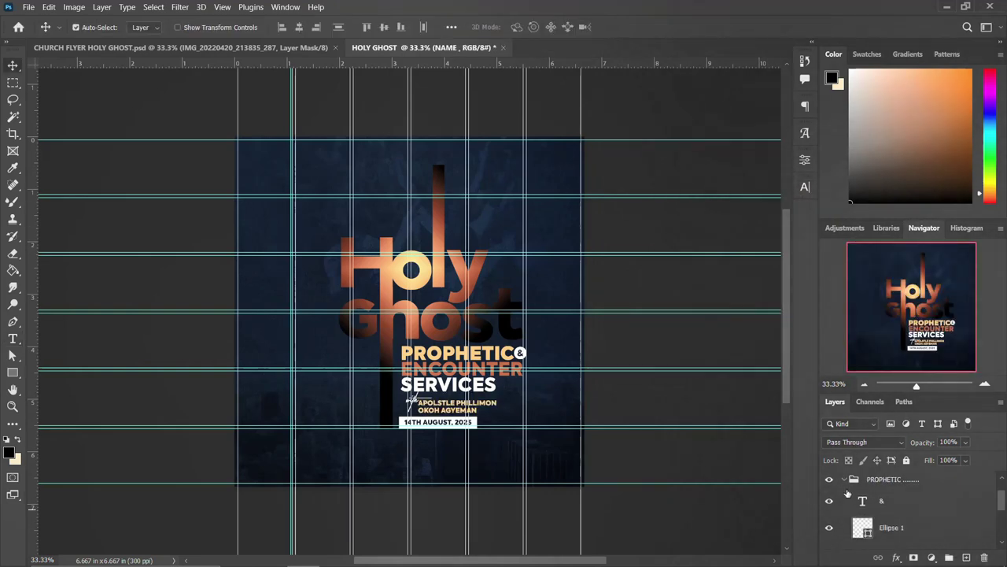
click(846, 480)
scroll(847, 496, down, 2)
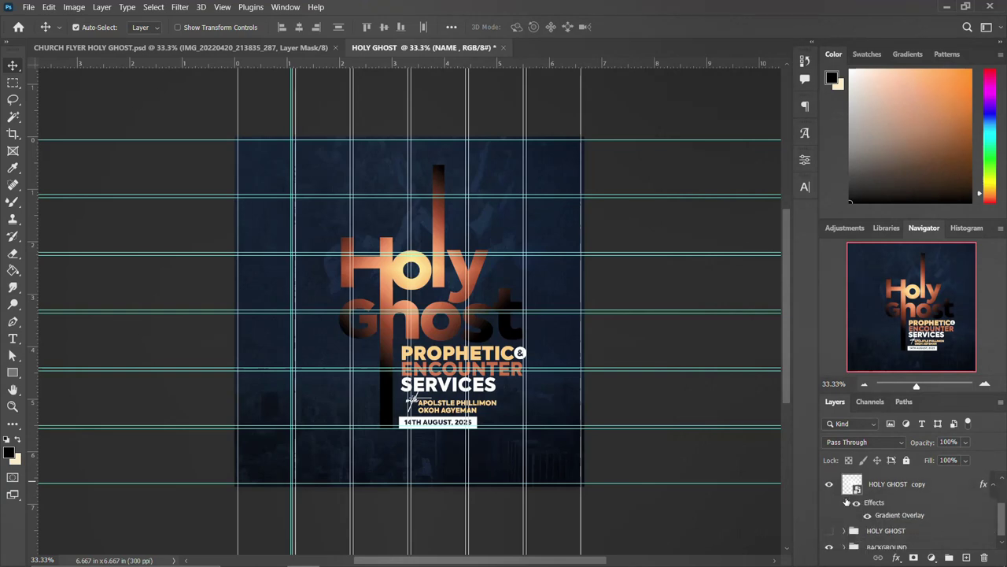
scroll(846, 508, up, 2)
scroll(883, 517, down, 2)
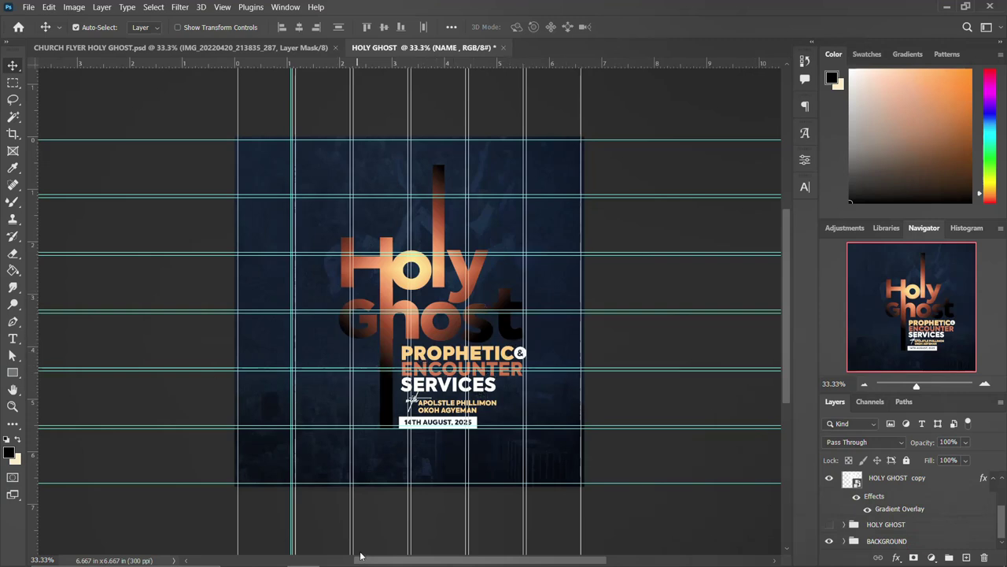
Place the pastor photo from the Holy Ghost flyer folder and shift it left
mouse_move(339, 559)
mouse_move(279, 555)
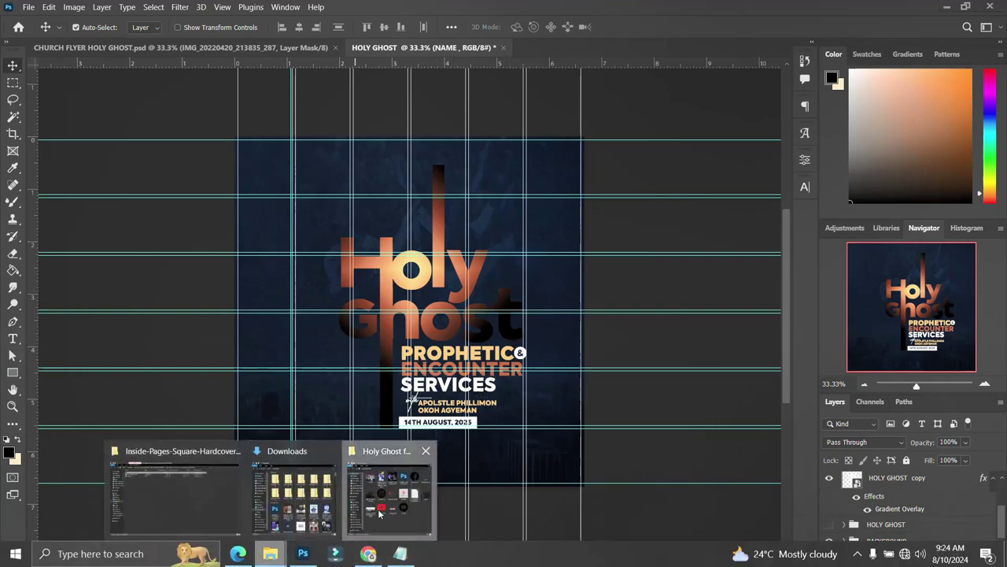
click(390, 484)
drag(442, 146, 162, 338)
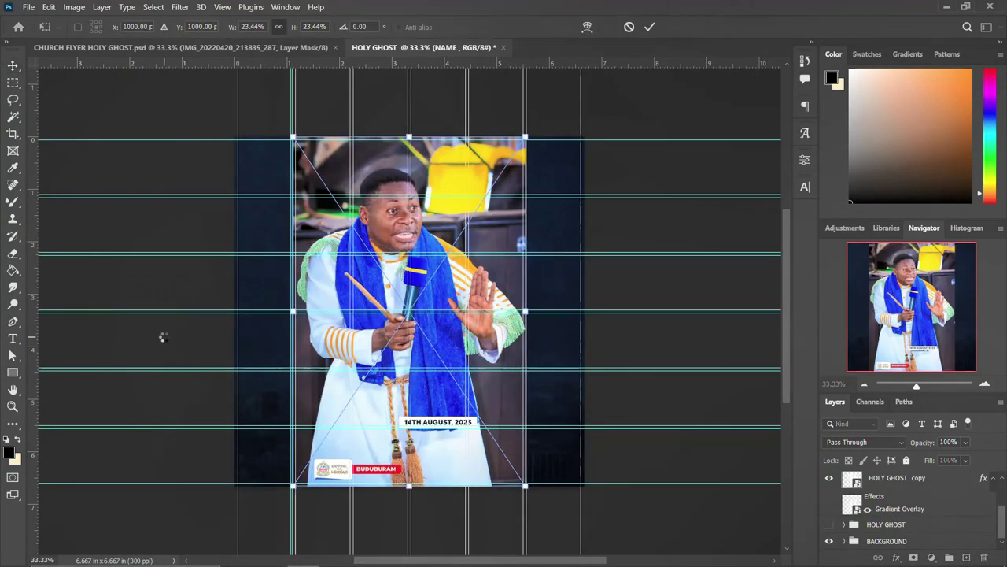
key(Return)
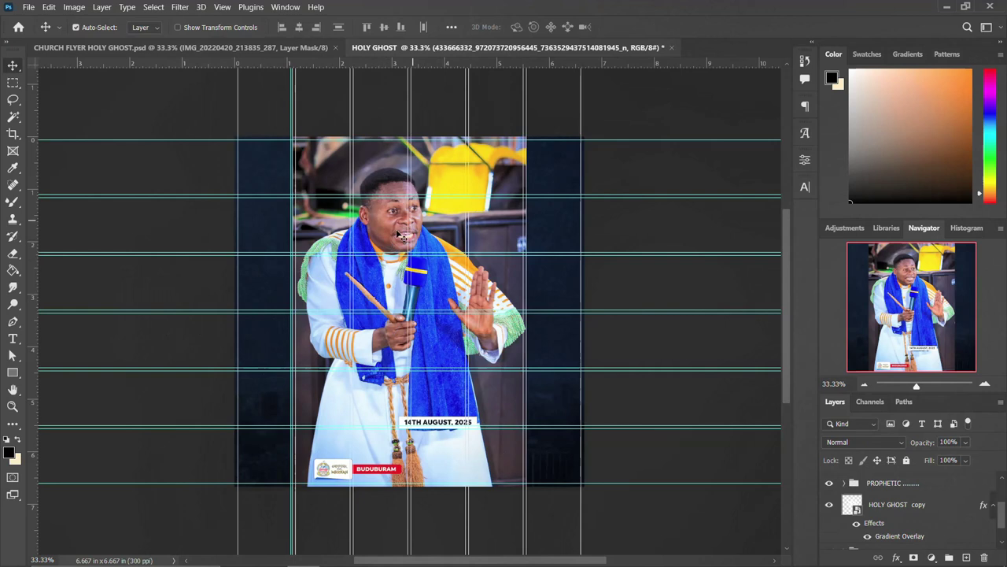
drag(434, 221, 382, 213)
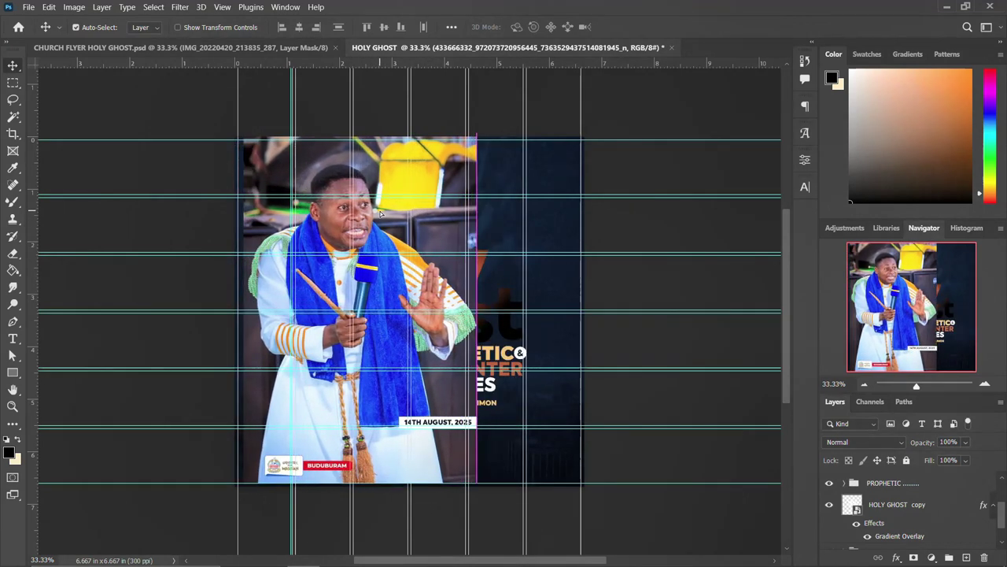
scroll(882, 488, up, 2)
Rasterize the pastor photo layer and remove its background with Quick Actions
right_click(925, 486)
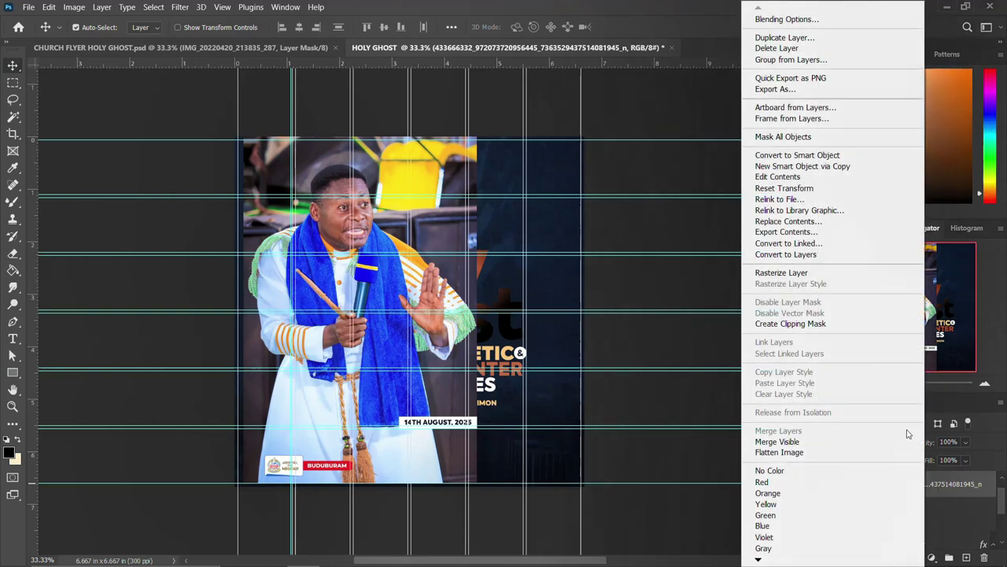
click(784, 274)
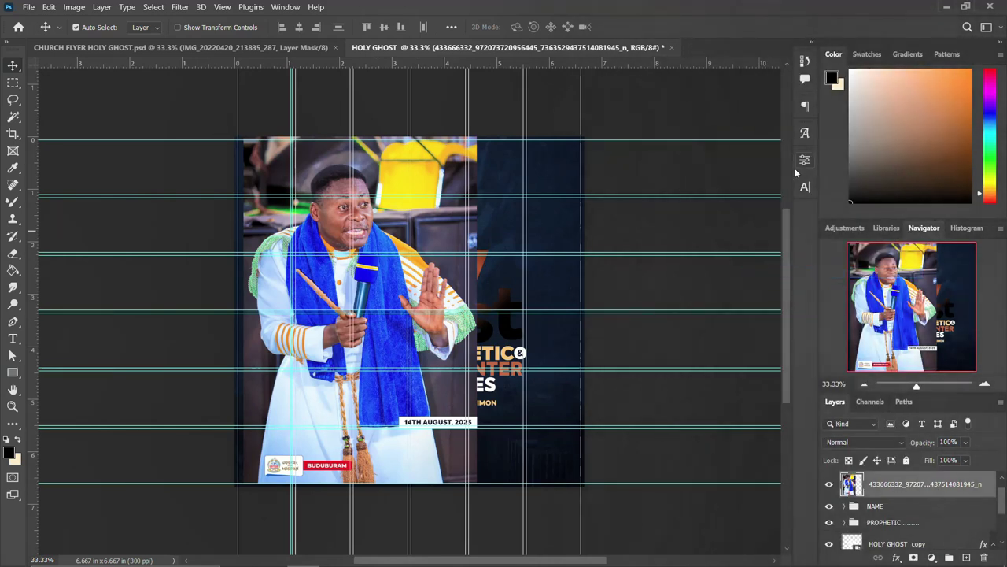
click(803, 162)
scroll(686, 292, down, 2)
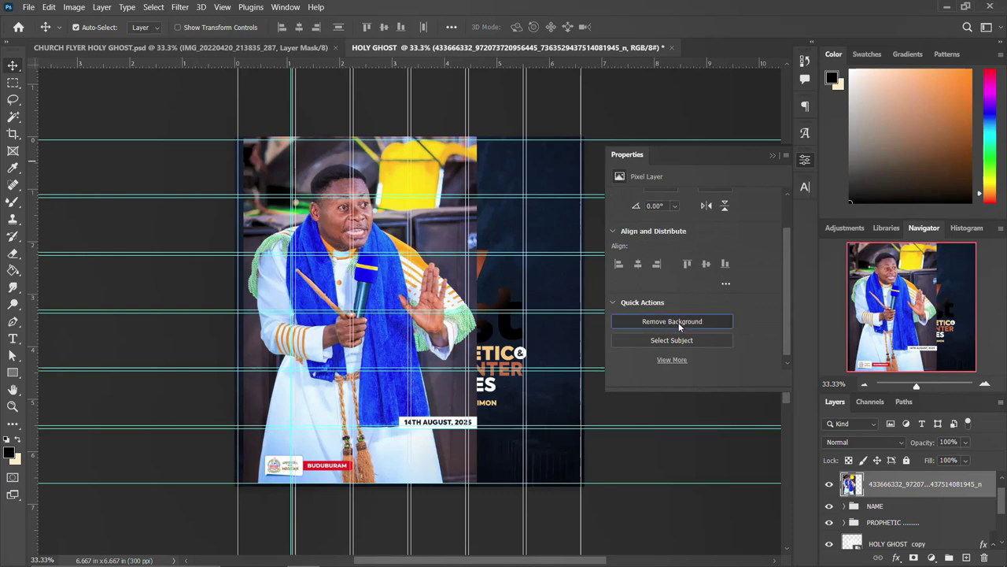
click(678, 321)
Scale the pastor cut-out to about 82% and move it left
key(ctrl+t)
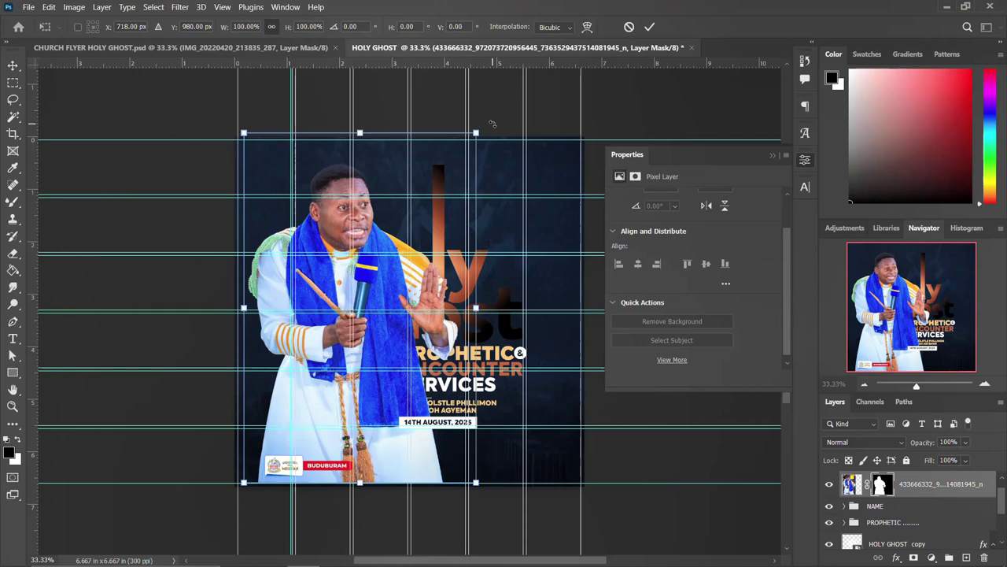
drag(477, 133, 456, 165)
drag(388, 261, 367, 256)
key(Return)
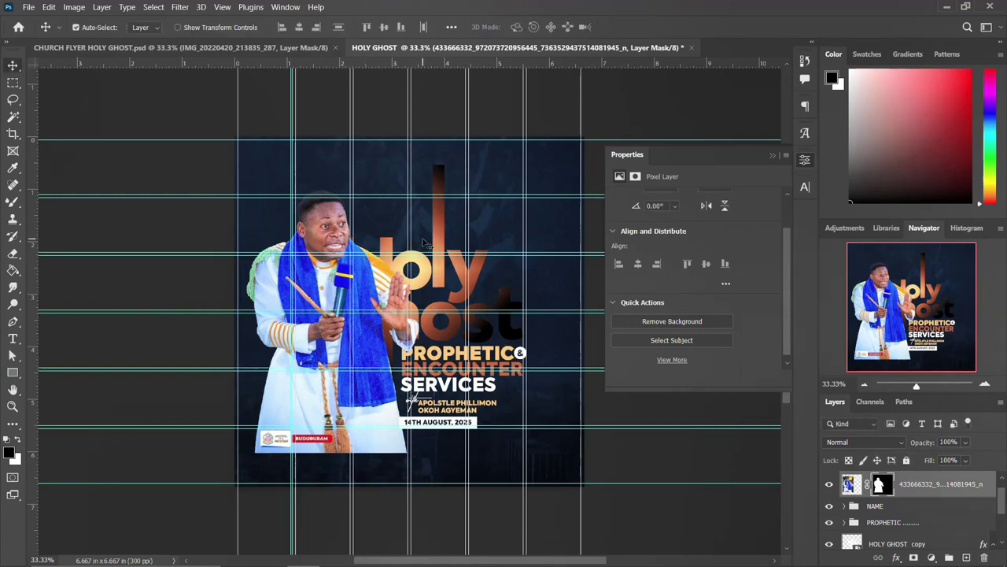
Move the pastor layer above the DATE group in the layer stack
click(931, 421)
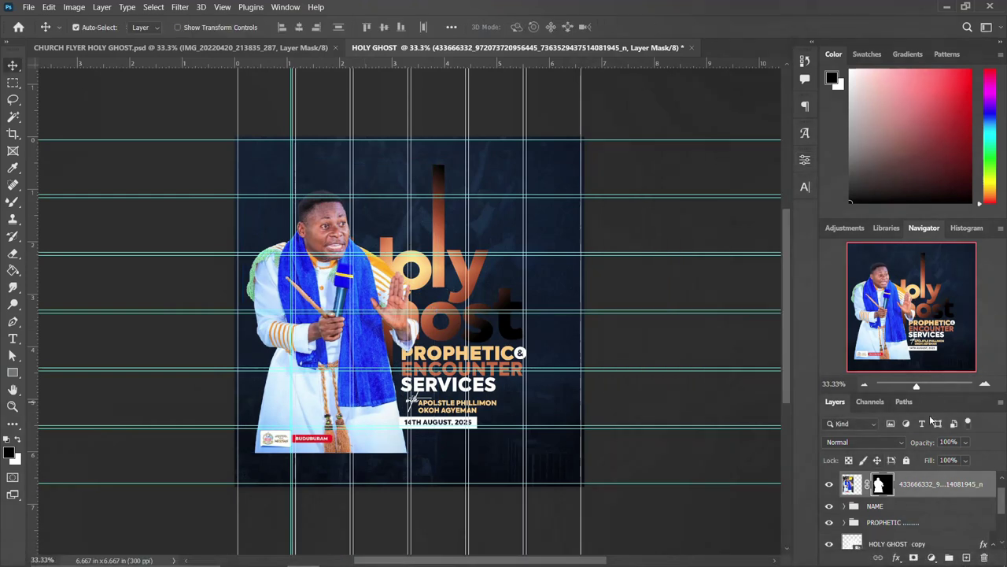
scroll(898, 501, up, 1)
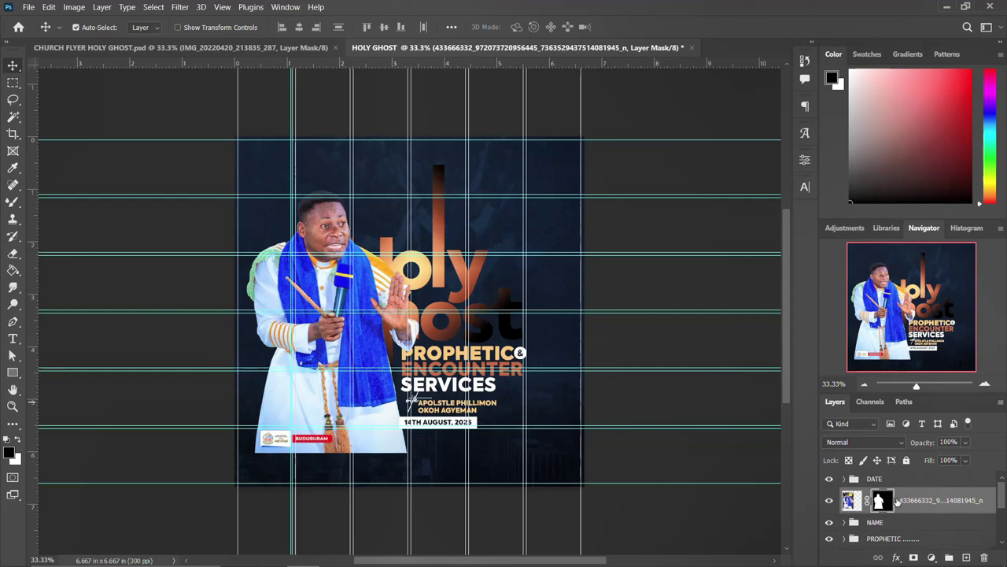
drag(907, 492, 905, 477)
click(906, 505)
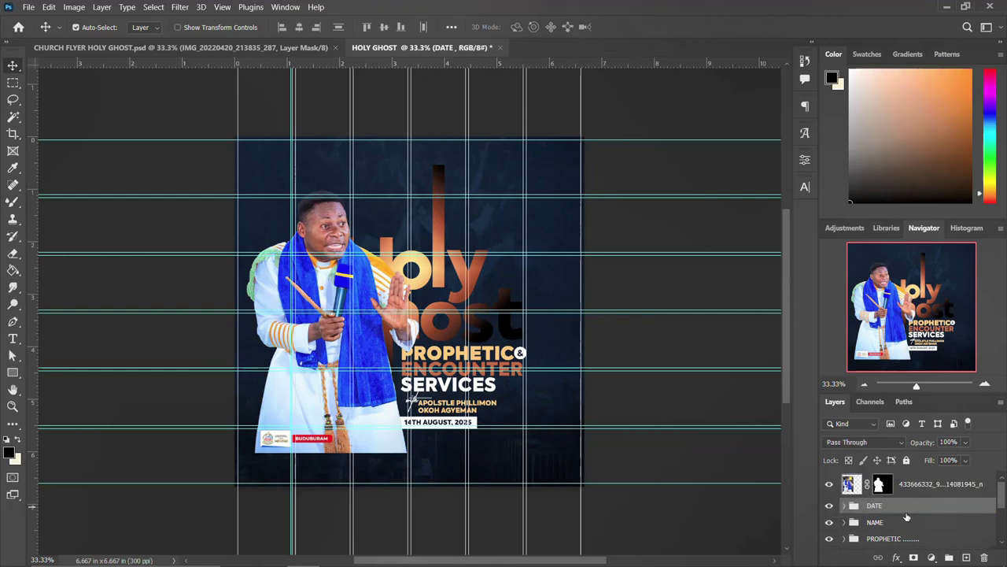
Group the HOLY GHOST copy layer and rename the new group HOLY GHOST
scroll(907, 514, down, 4)
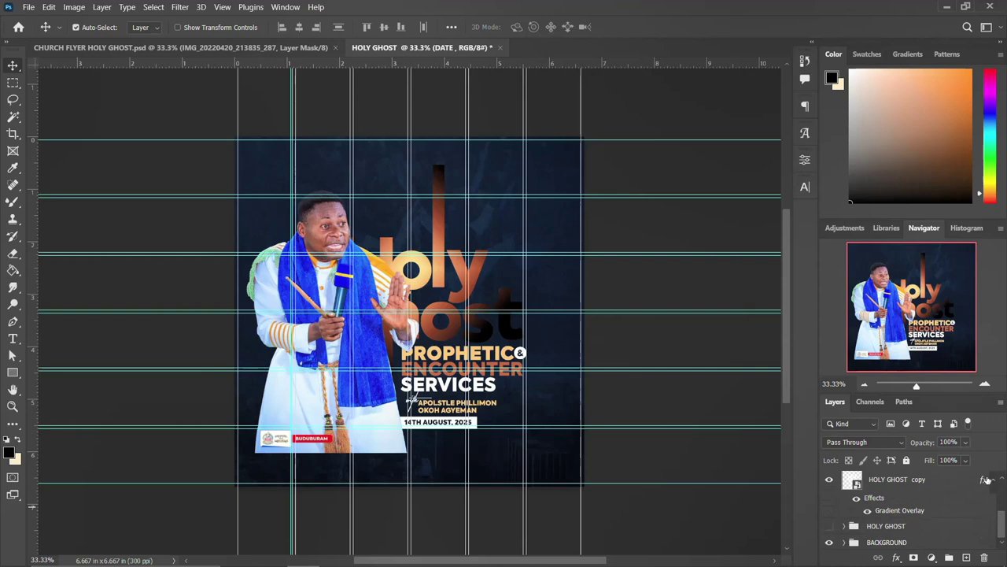
click(994, 480)
click(883, 501)
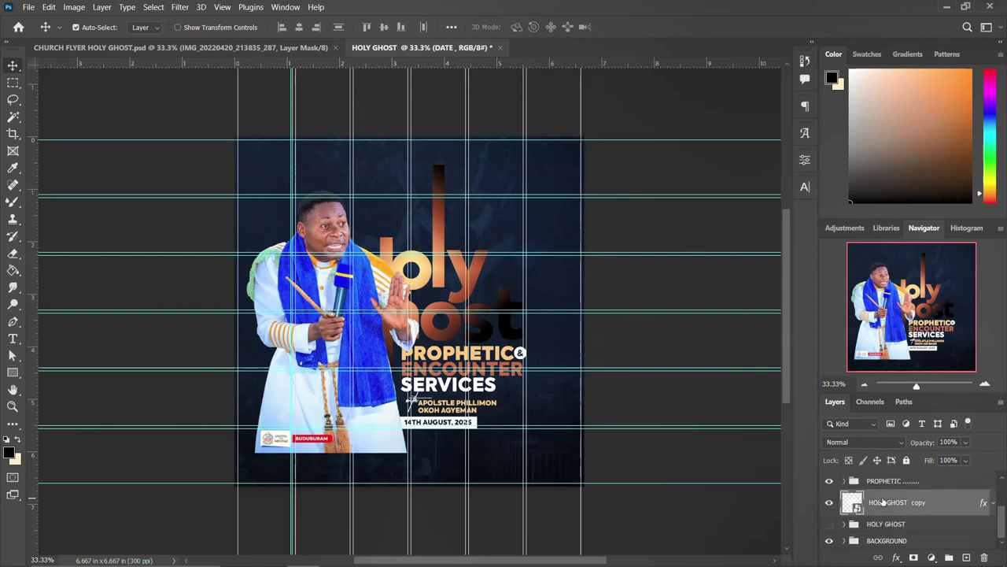
key(ctrl+g)
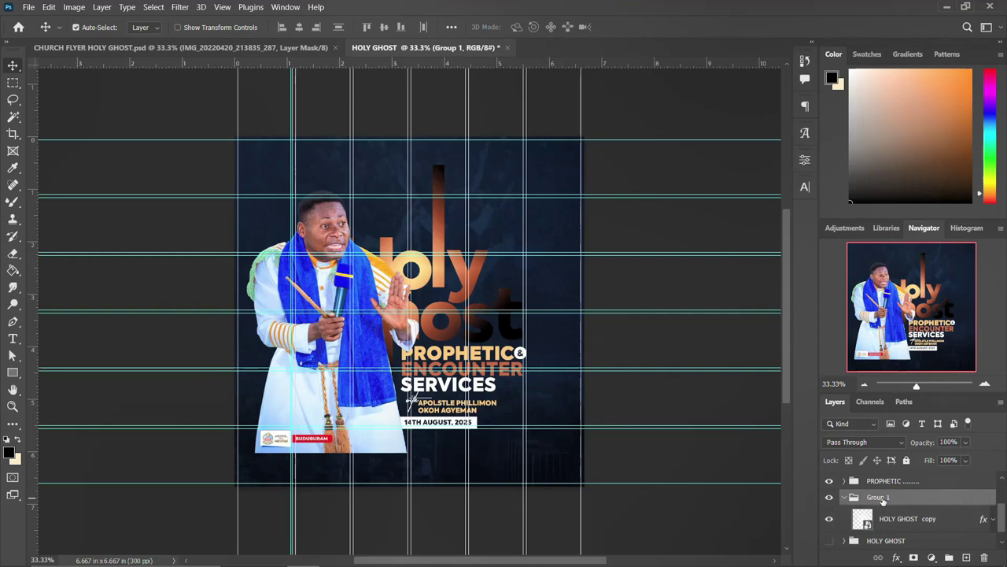
click(845, 498)
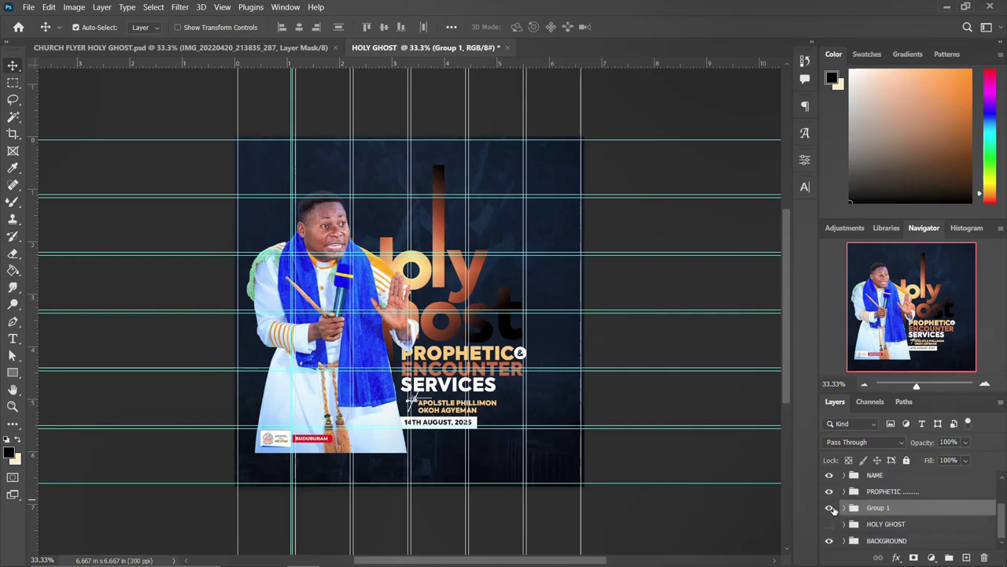
click(829, 508)
click(830, 508)
double_click(877, 508)
text(HO)
text(LY SPIRIT)
Confirm the group name and shift the text groups right and down beside the pastor
key(Return)
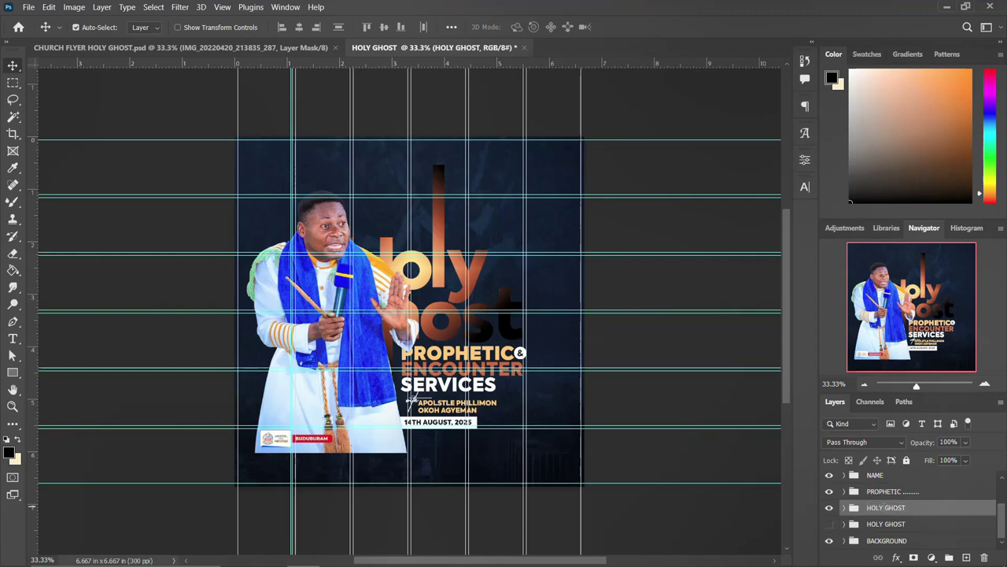
click(876, 527)
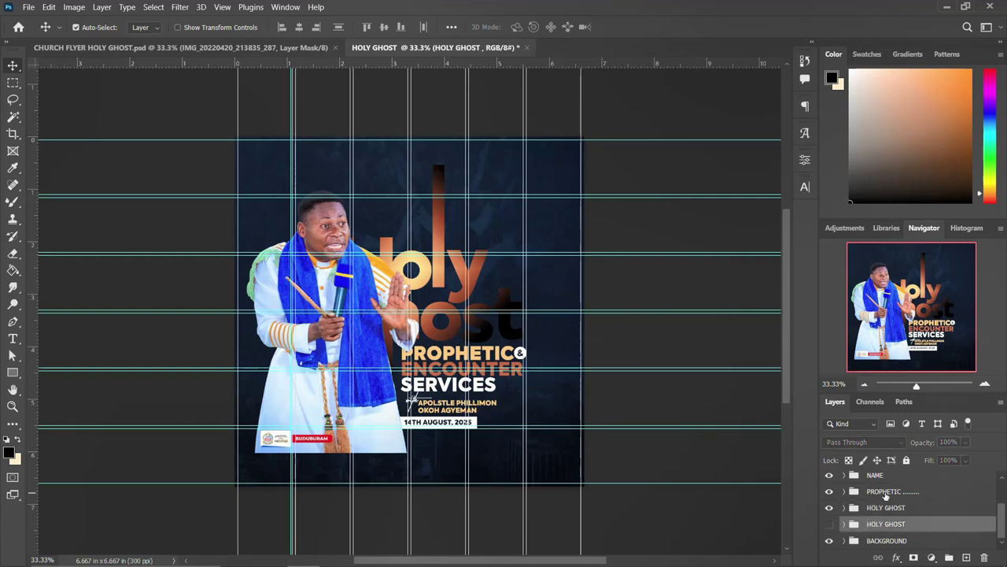
scroll(887, 490, up, 3)
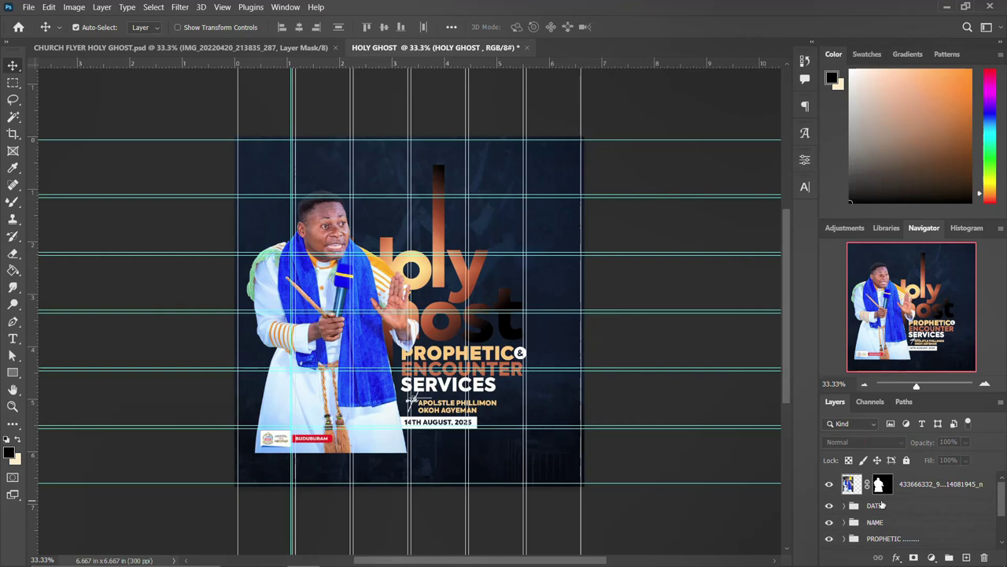
shift+click(880, 505)
ctrl+click(913, 485)
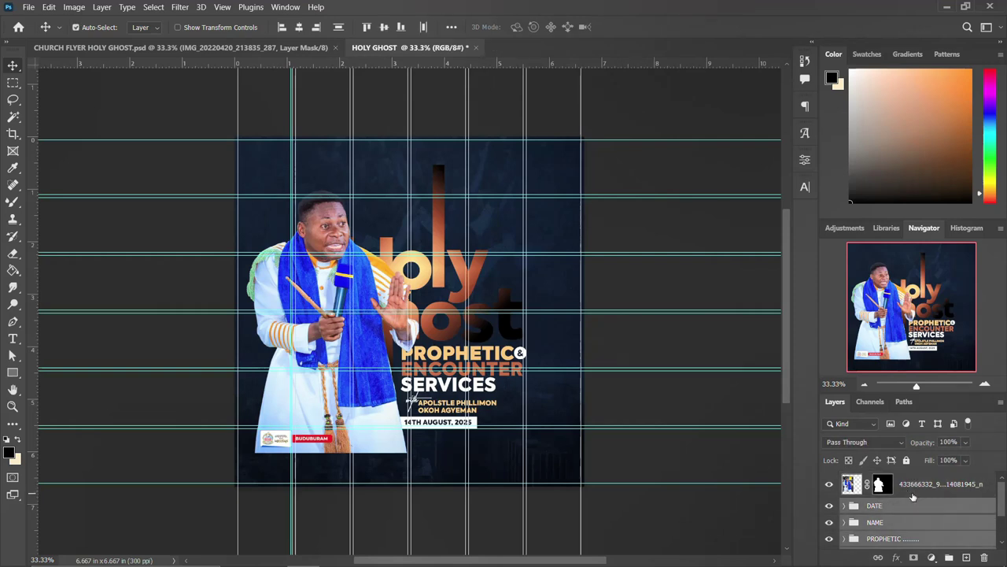
key(ctrl+t)
drag(441, 345, 464, 354)
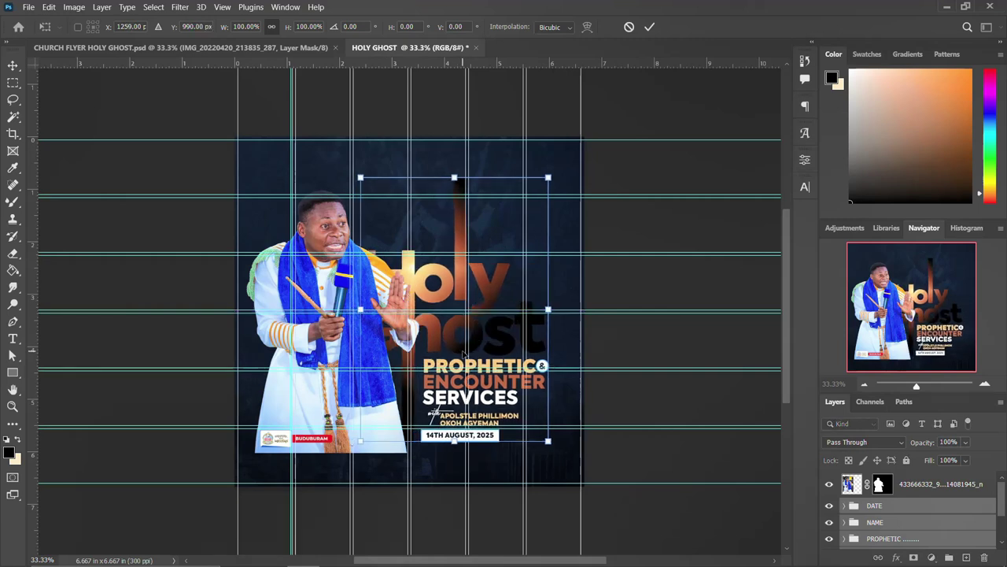
key(Return)
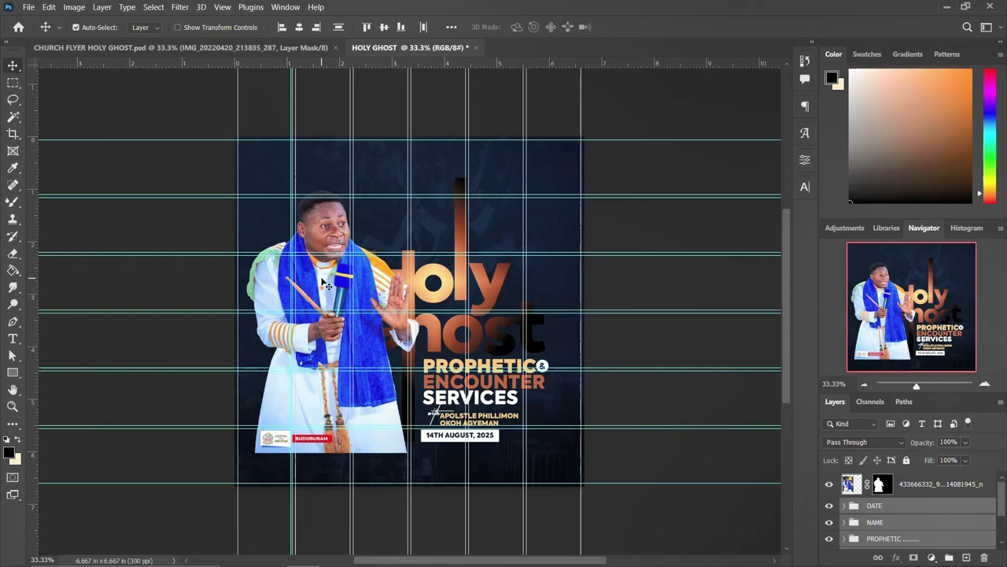
click(325, 281)
key(ctrl+t)
Shrink the pastor cut-out to about 78% and move him further left
drag(434, 165, 412, 196)
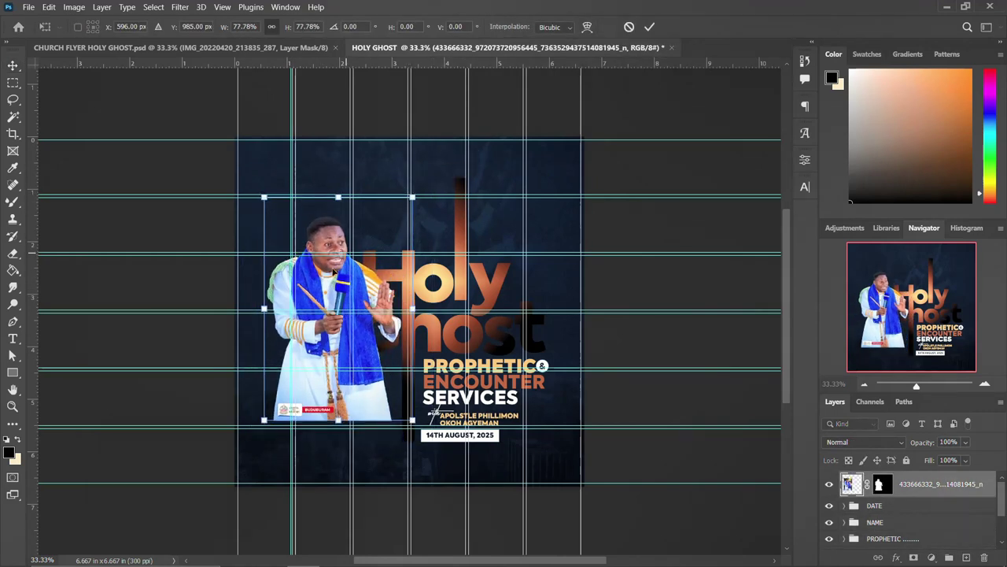
drag(323, 279, 302, 280)
key(Return)
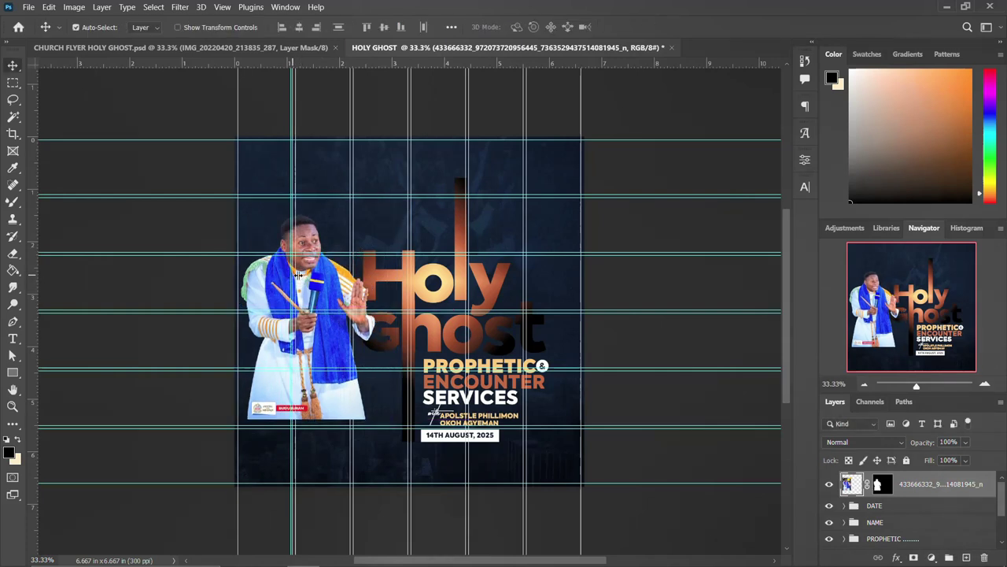
Convert the pastor to a Smart Object, add a layer mask, and brush-fade his lower body
right_click(906, 486)
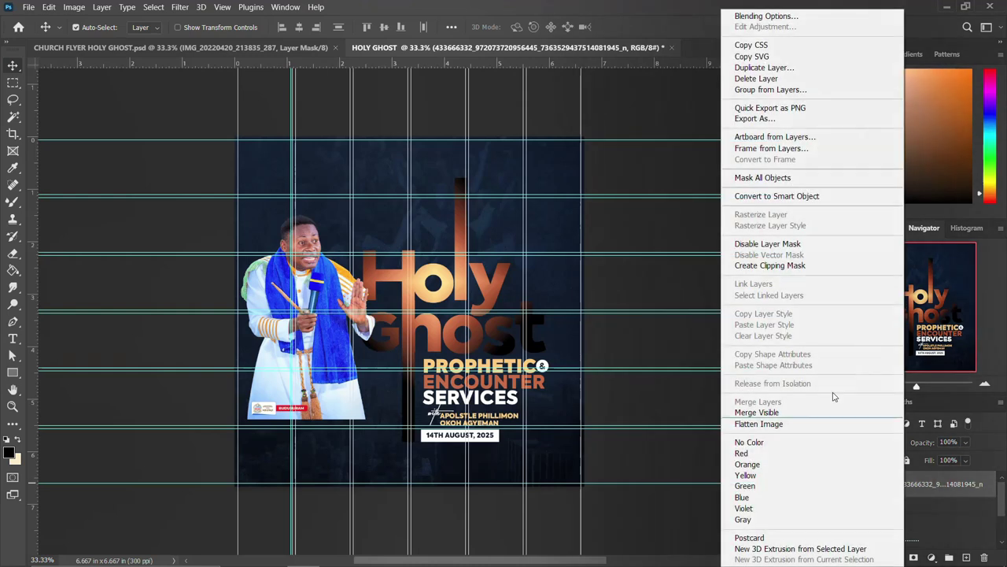
click(798, 195)
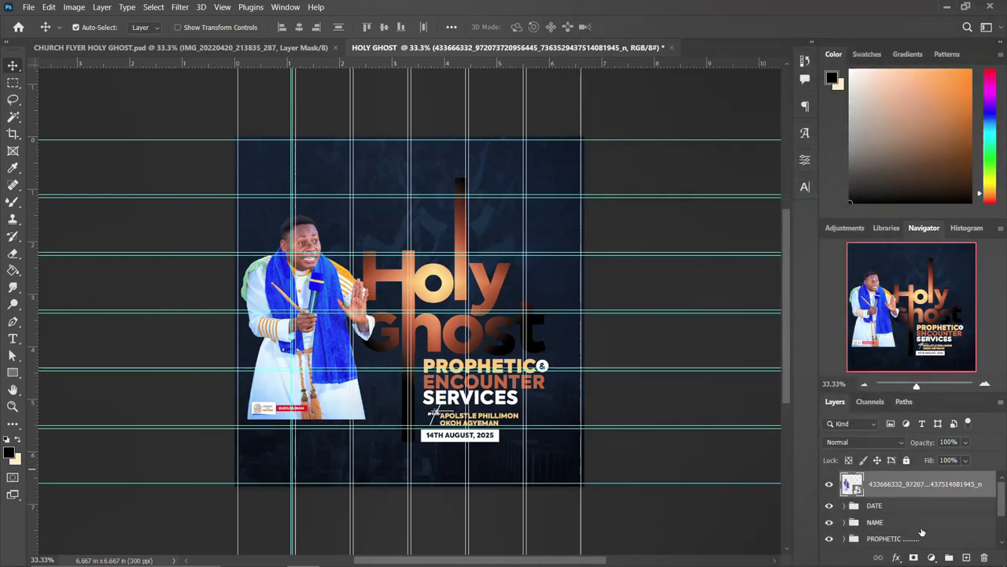
click(913, 556)
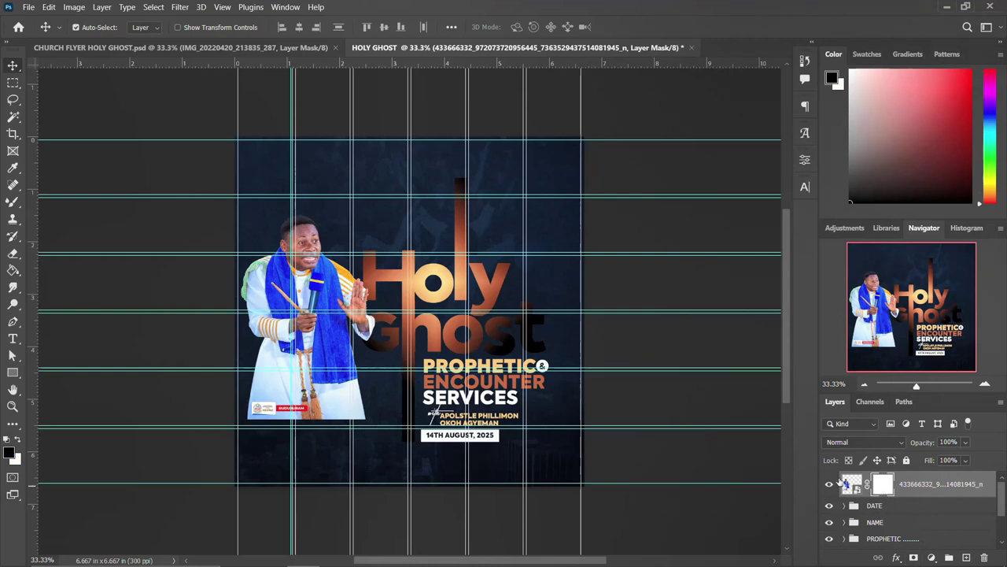
key(b)
mouse_move(394, 396)
mouse_down()
mouse_move(323, 419)
mouse_move(250, 424)
mouse_move(221, 396)
mouse_move(333, 463)
mouse_move(368, 451)
mouse_move(437, 314)
mouse_move(458, 349)
mouse_move(372, 413)
mouse_move(248, 441)
mouse_up()
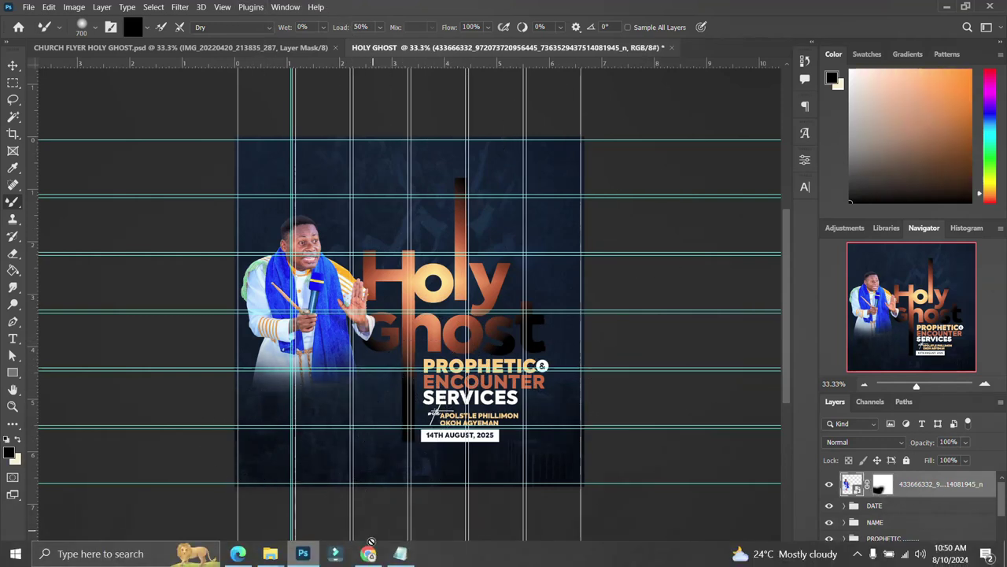
click(402, 557)
click(460, 370)
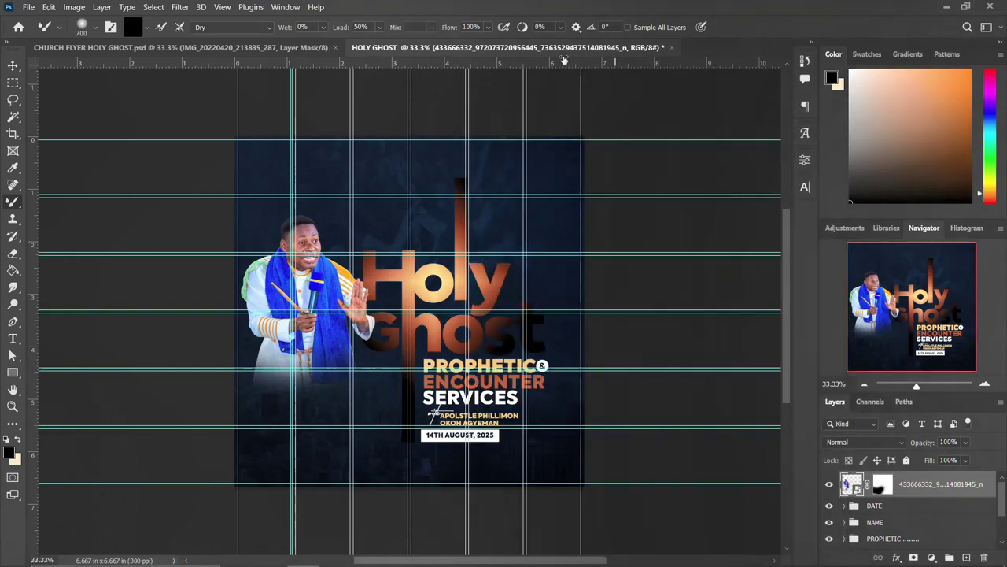
From the Holy Ghost flyer folder, drag the FACEBOOK copy image onto the flyer
mouse_move(271, 553)
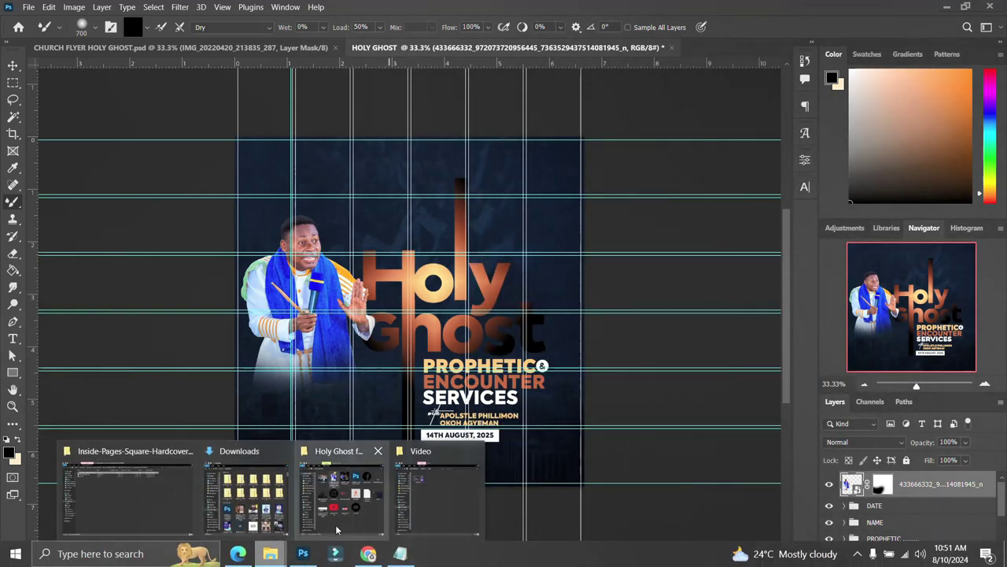
click(350, 504)
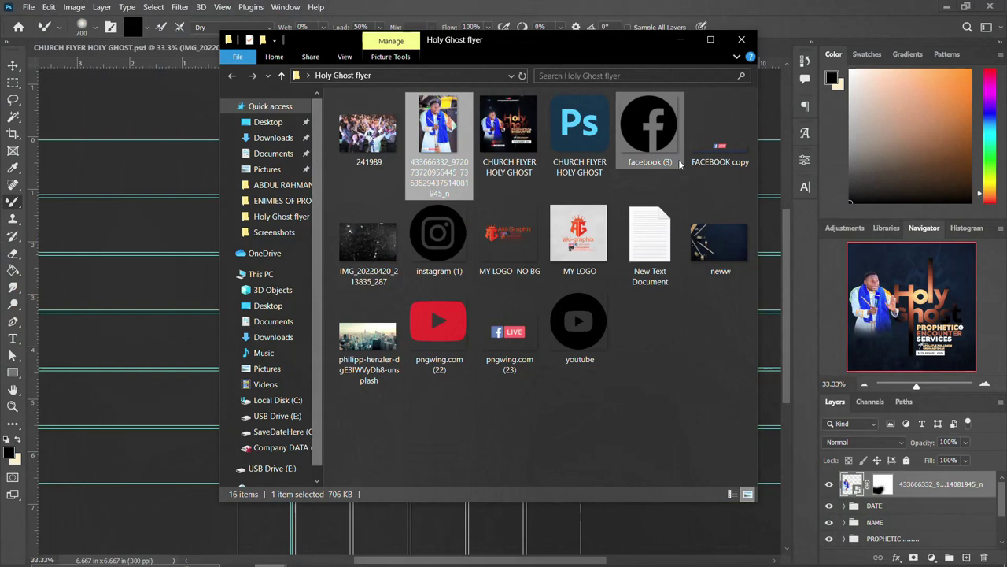
drag(709, 142, 520, 312)
click(509, 236)
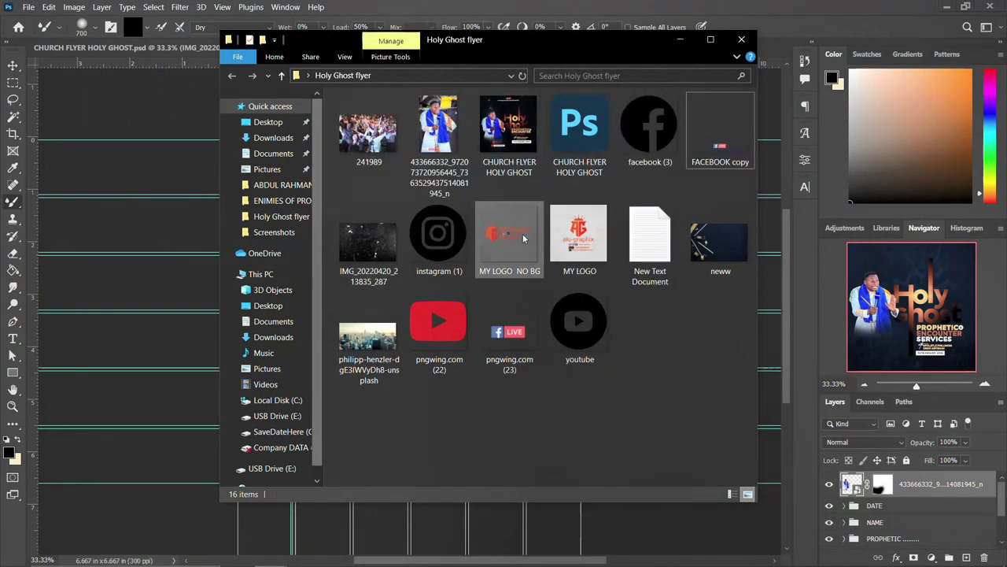
click(715, 146)
drag(720, 134, 386, 245)
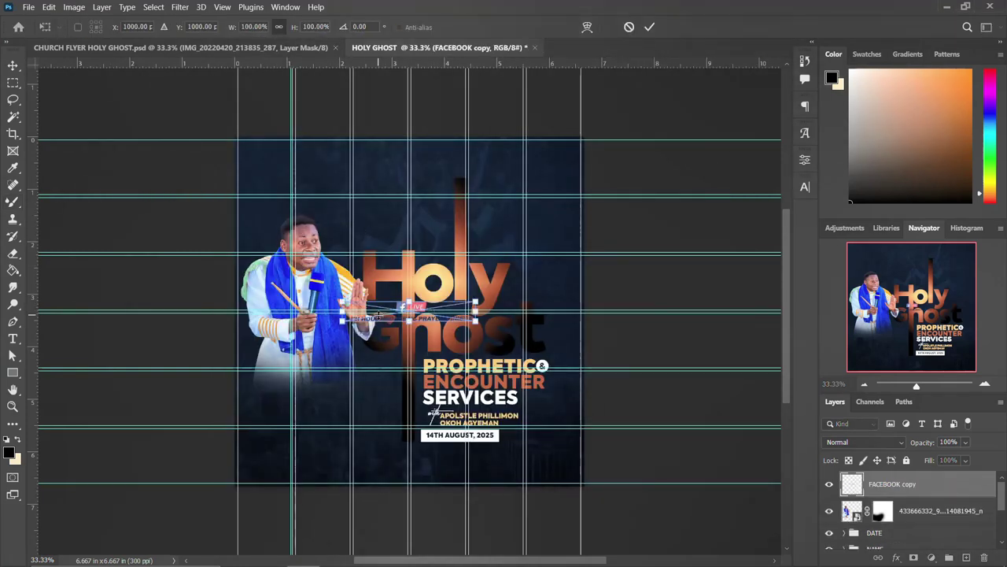
Move the Facebook Live badge up to the flyer's top centre and commit it
drag(403, 309, 402, 158)
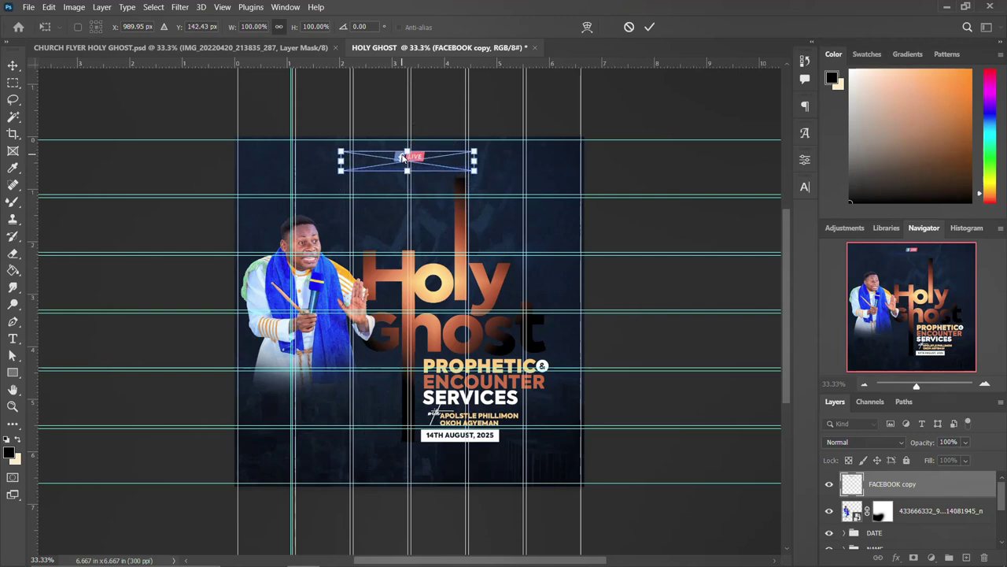
key(Return)
key(b)
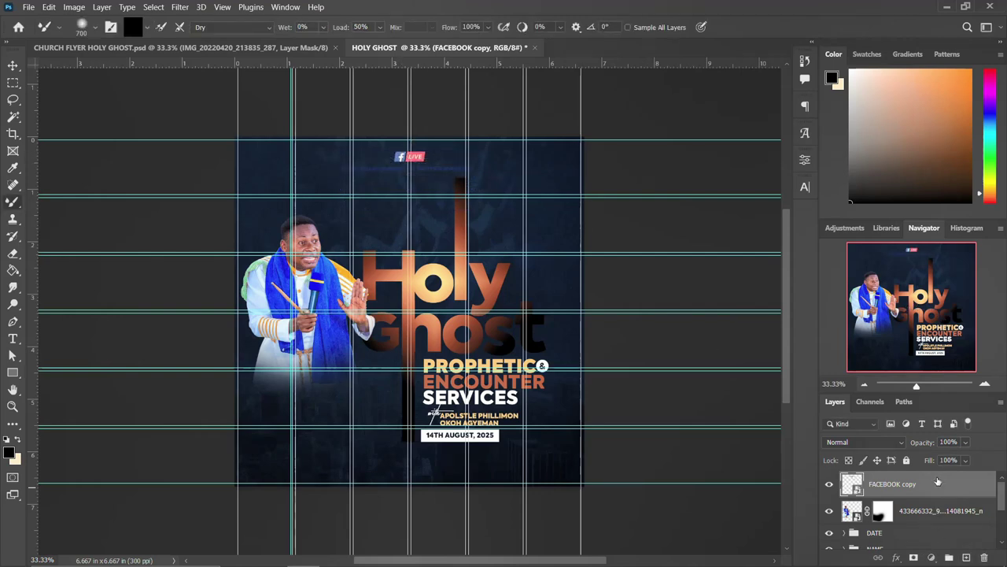
click(13, 83)
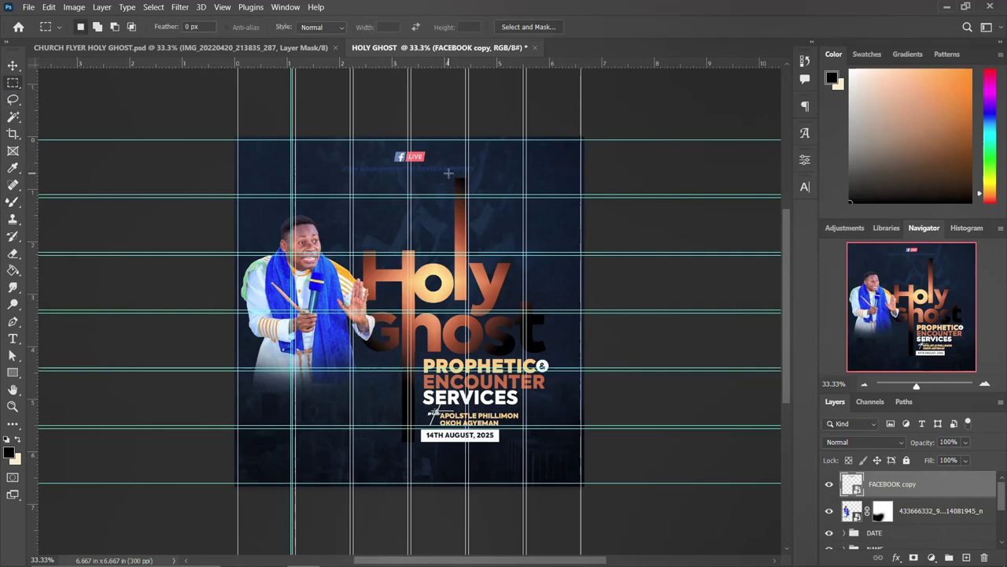
Copy the ministry name under the badge to its own layer and overlay it white
drag(495, 184, 323, 163)
key(ctrl+j)
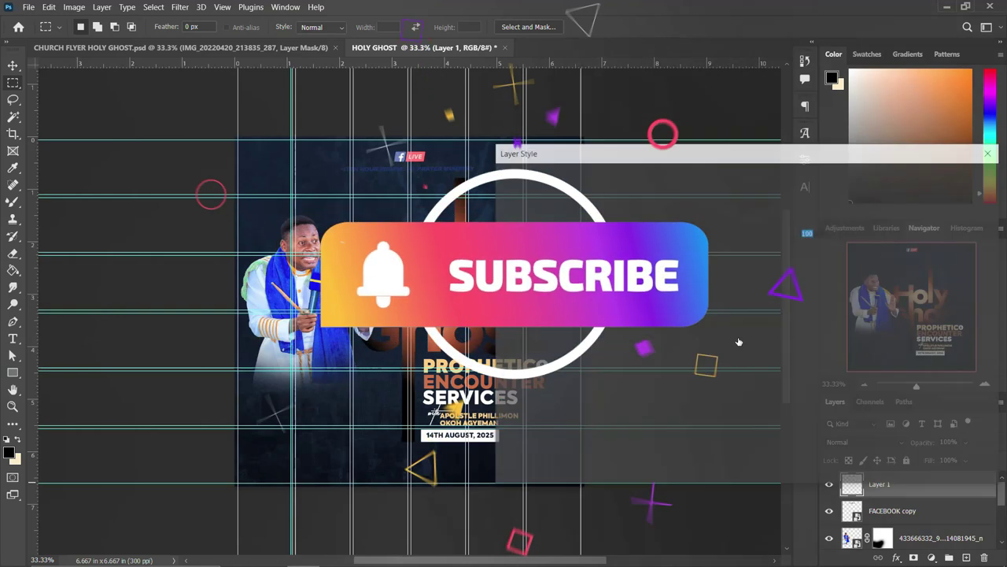
double_click(942, 478)
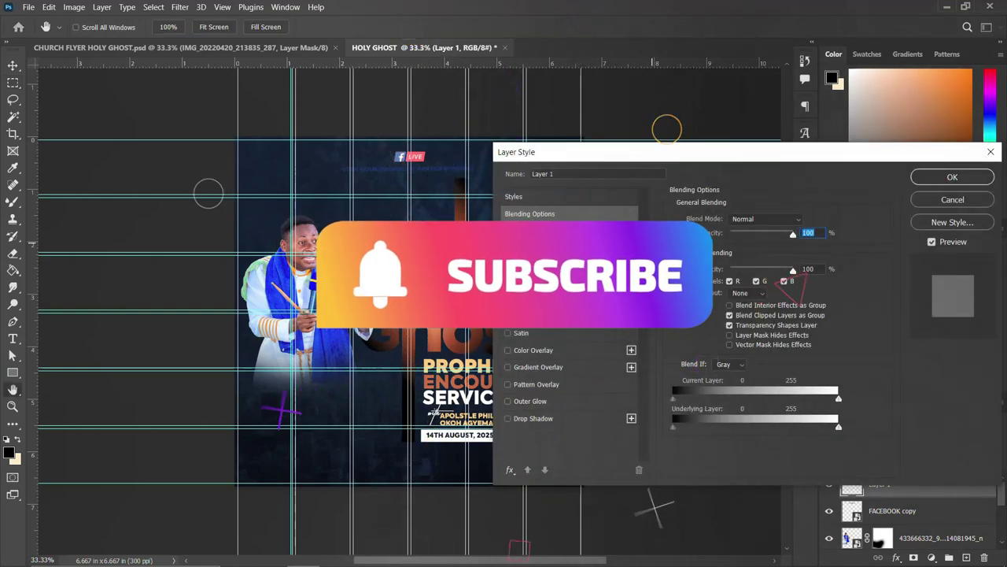
click(537, 349)
click(930, 178)
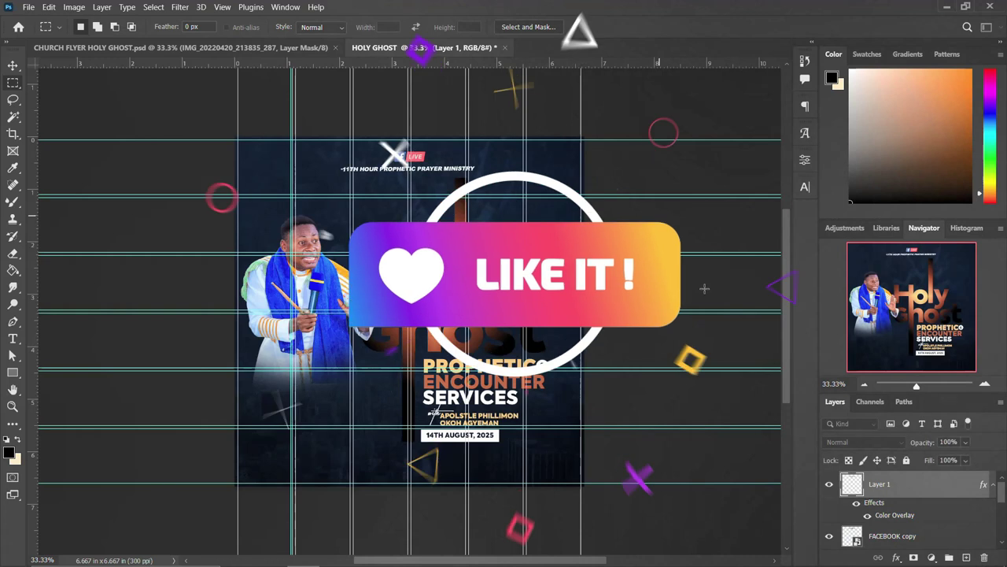
click(994, 484)
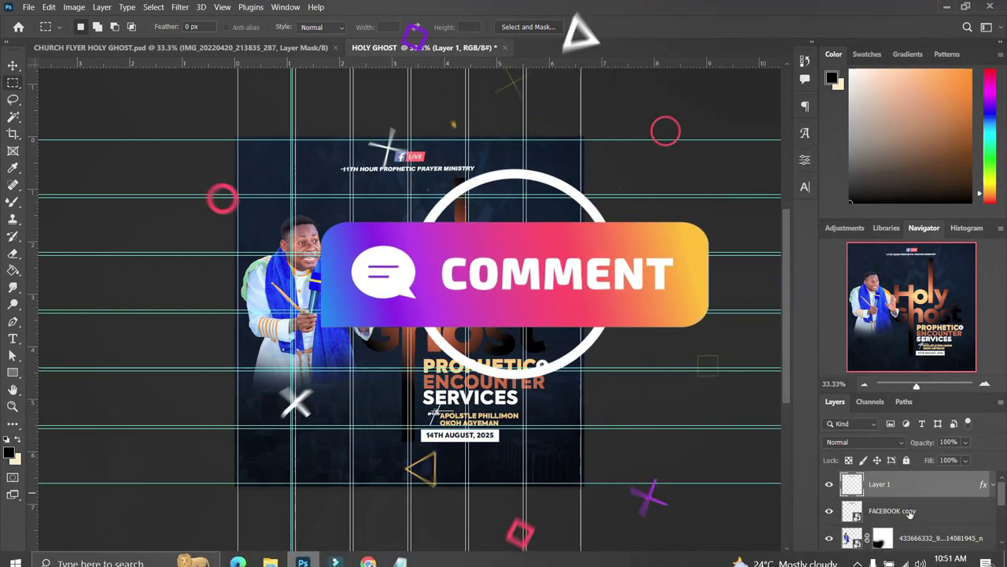
Group the badge and ministry name as 'logo', and the pastor photo as IMAGE
shift+click(909, 513)
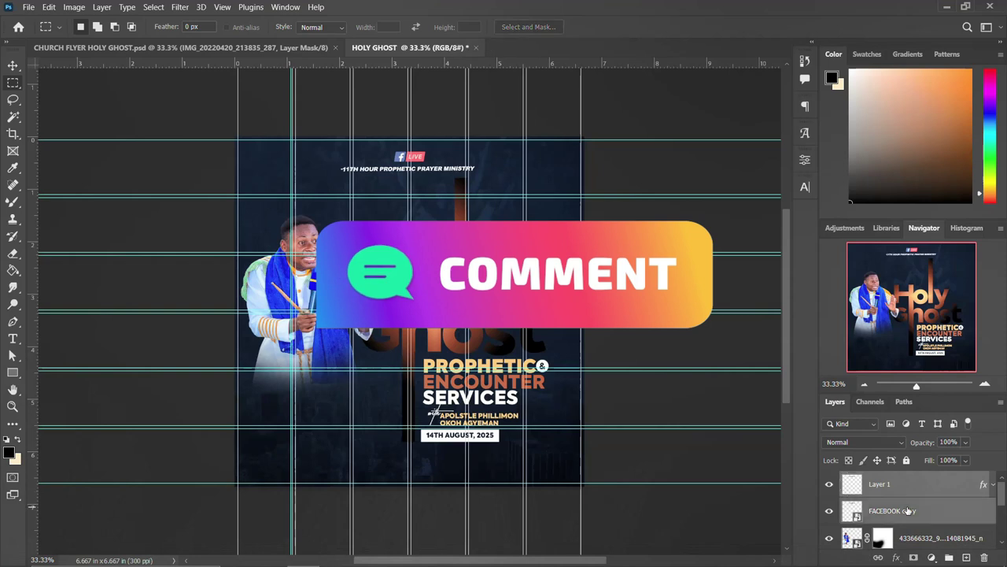
key(ctrl+g)
double_click(878, 479)
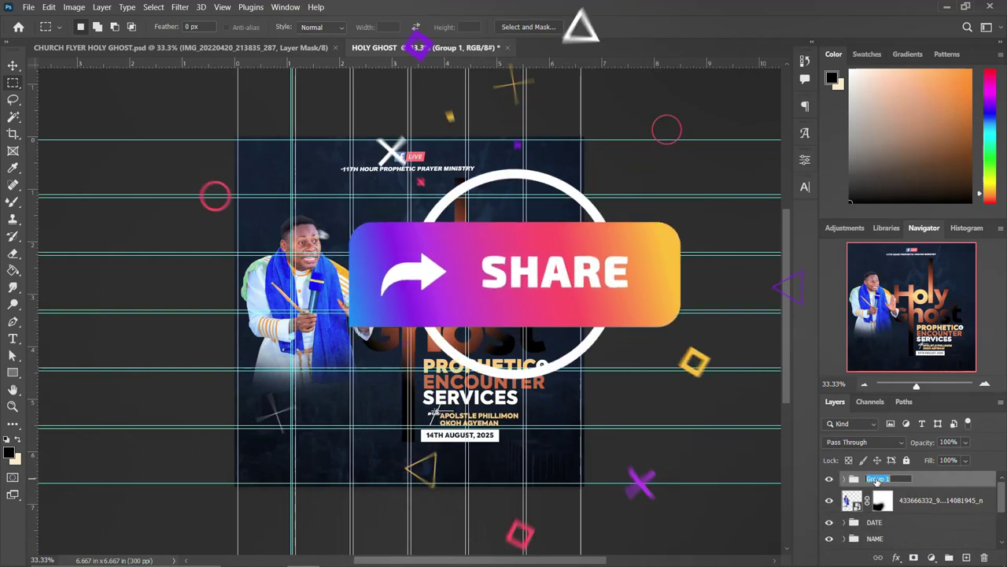
text(logo)
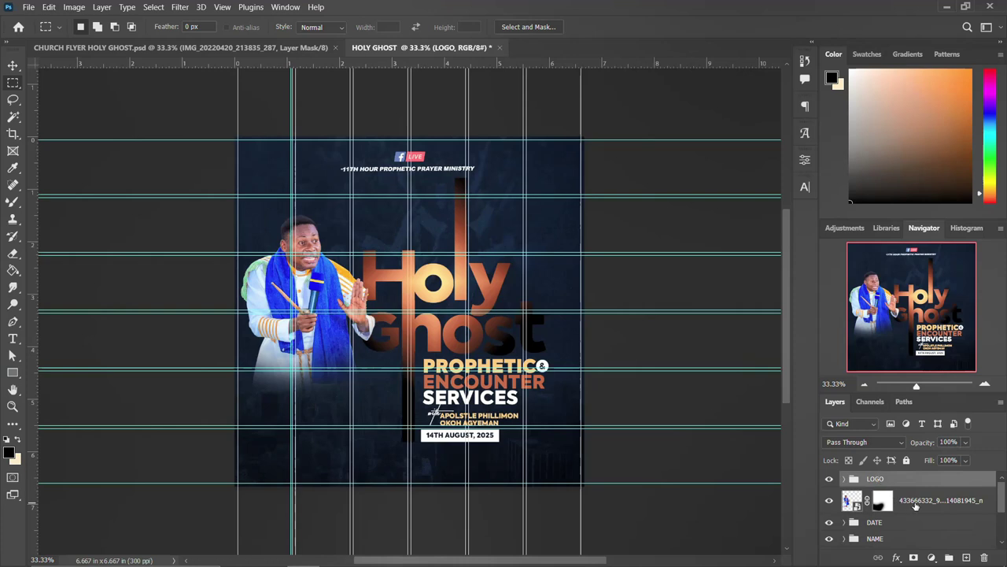
click(915, 506)
key(ctrl+g)
click(844, 495)
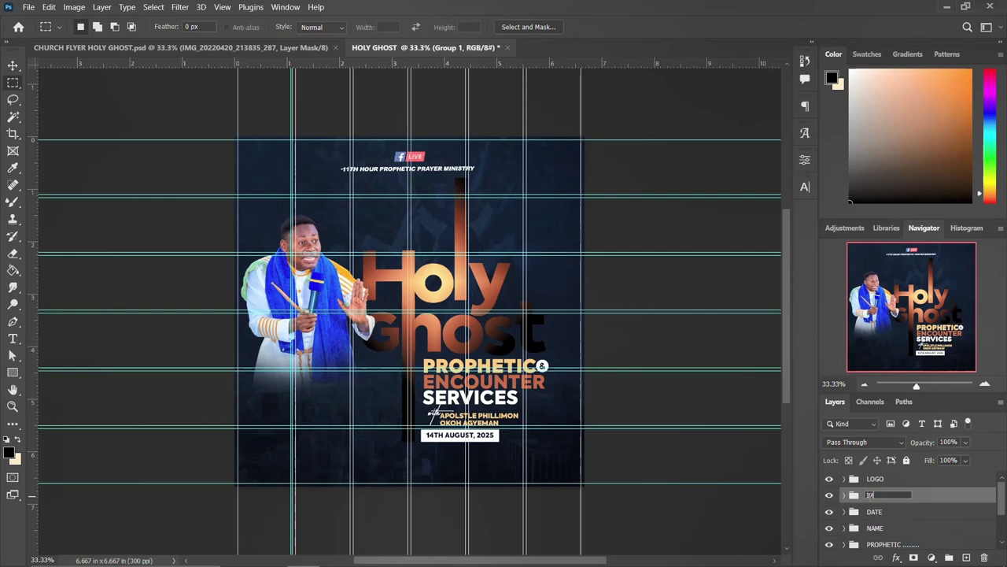
key(Return)
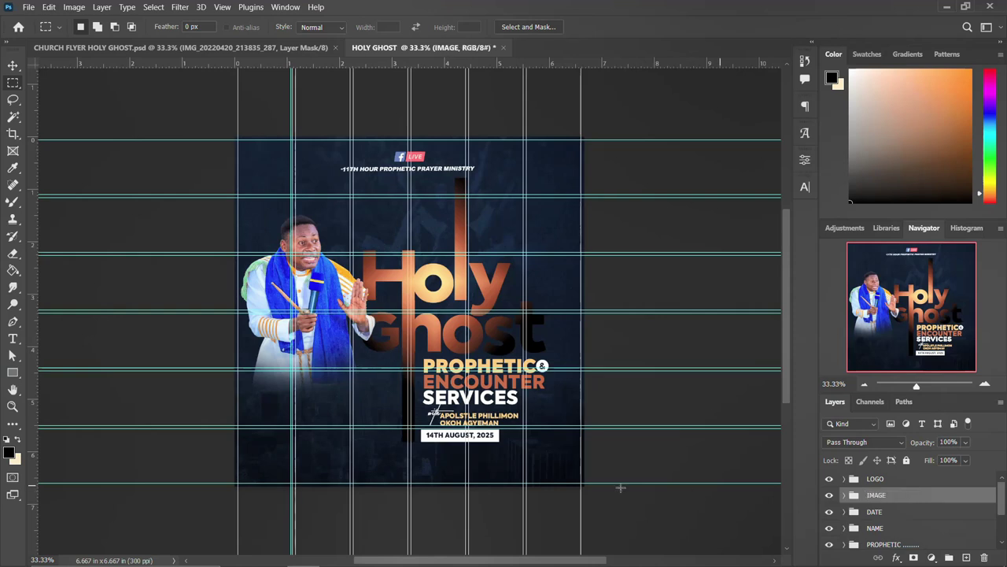
Drag the IMG_20220420_213835_287 grunge texture from the Holy Ghost flyer folder into the flyer
click(11, 67)
mouse_move(272, 551)
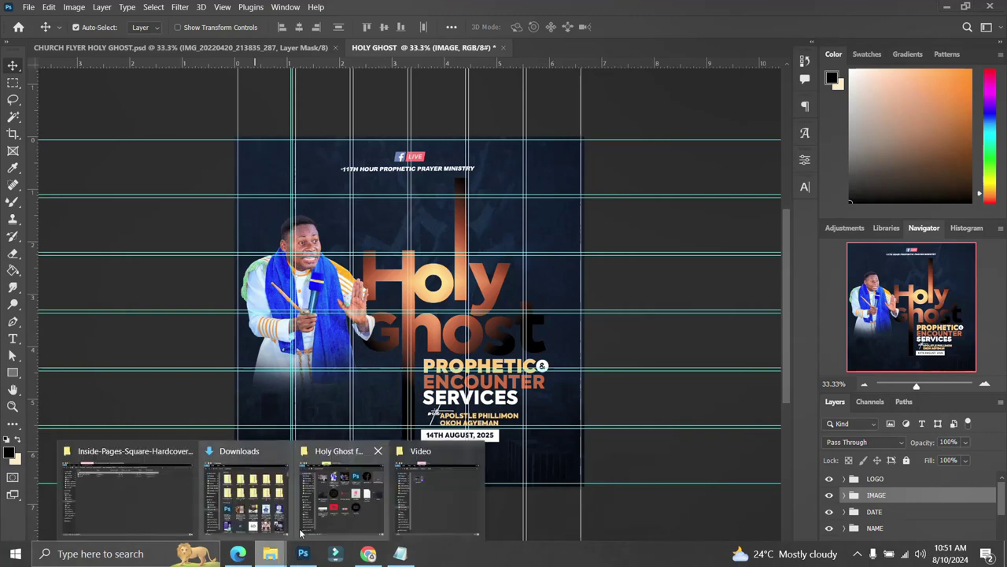
click(355, 504)
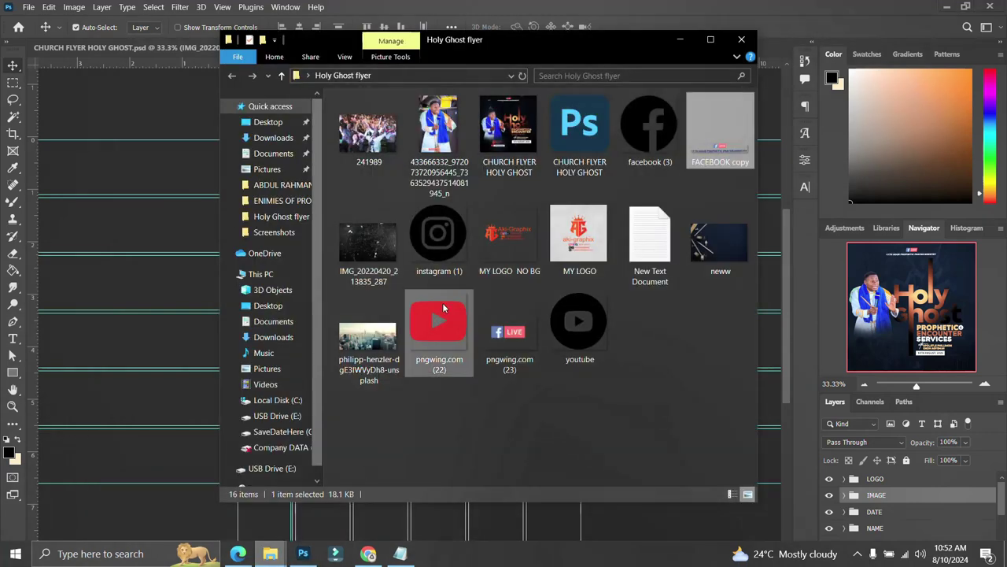
drag(365, 243, 222, 302)
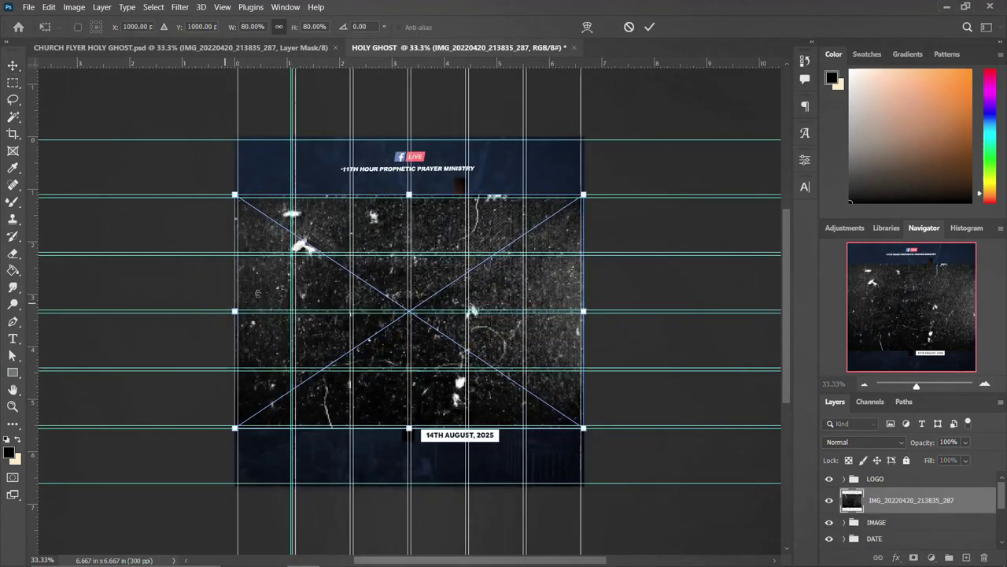
Stretch the grunge texture to reach the canvas top and bottom edges
drag(410, 185, 415, 145)
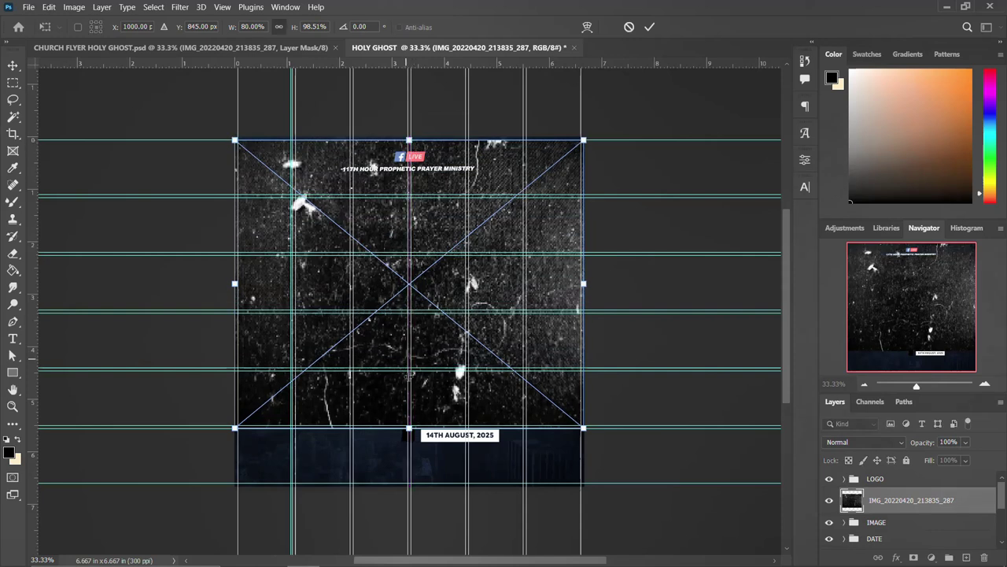
drag(406, 423, 407, 481)
key(Return)
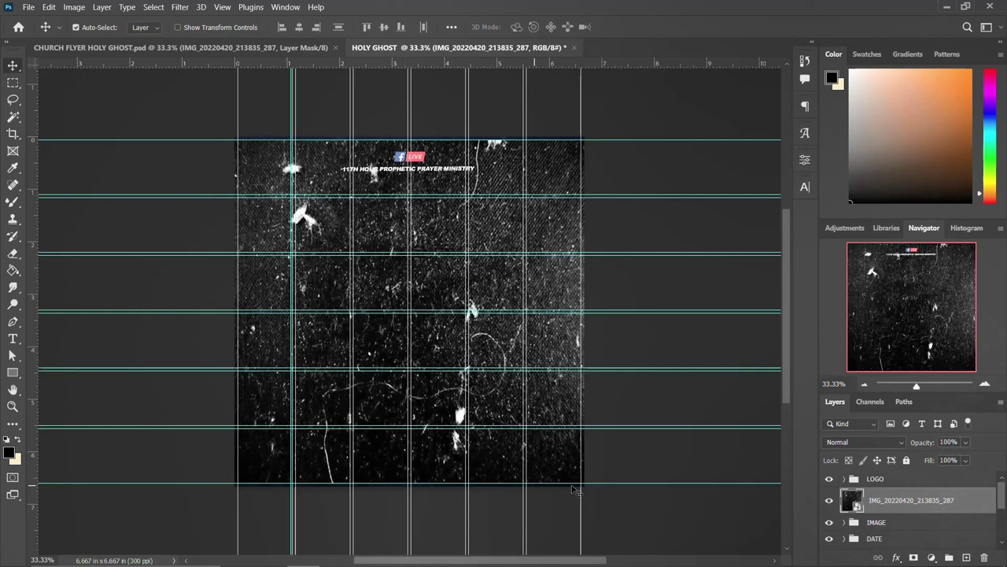
Set the texture's blend mode to Soft Light and move it above the LOGO group
click(875, 444)
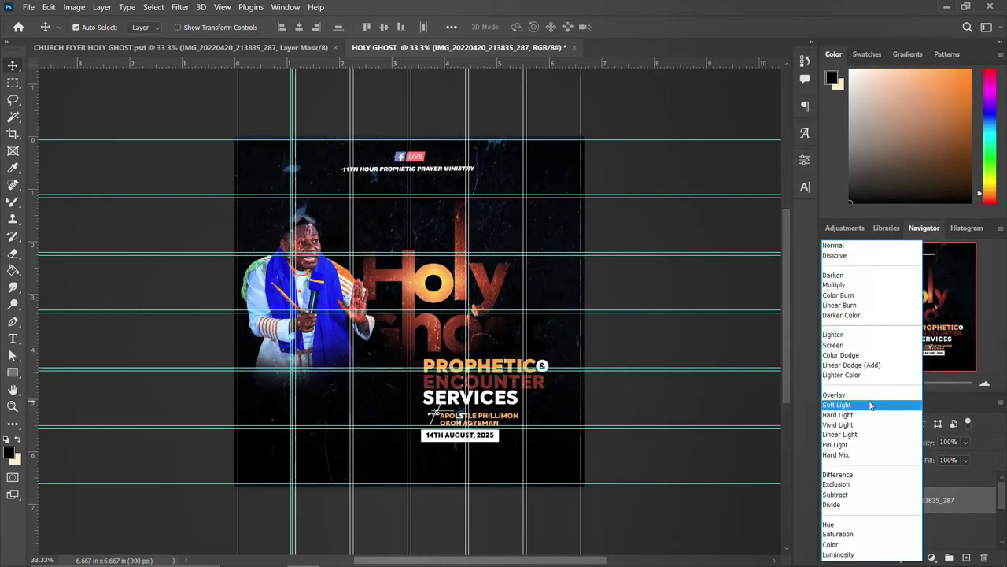
click(871, 404)
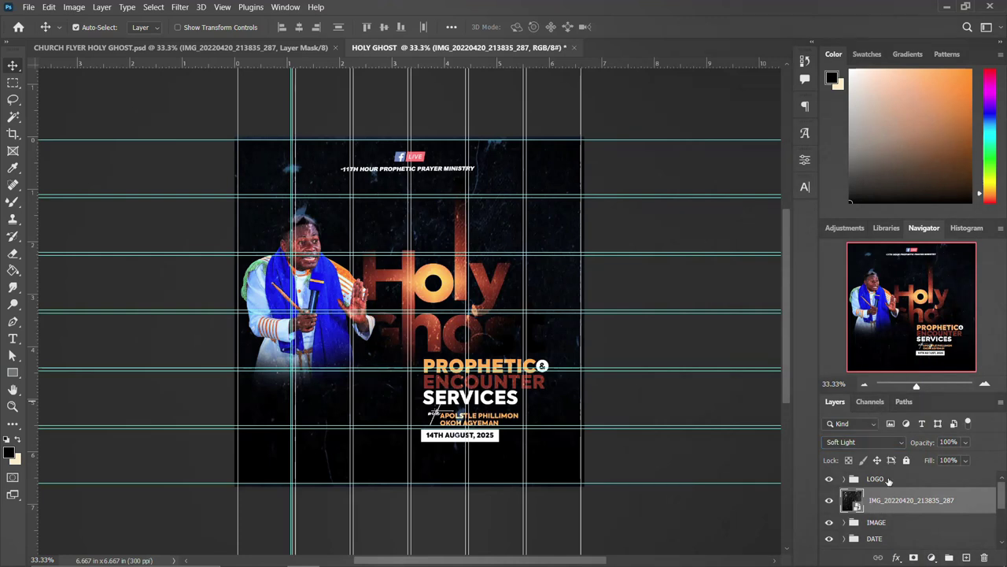
drag(889, 480, 894, 508)
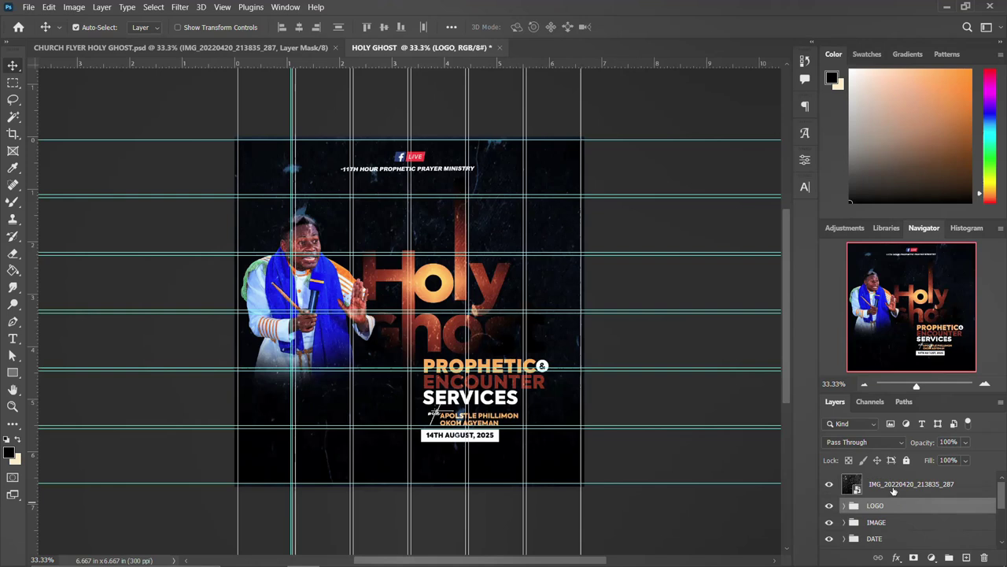
Mask the texture layer and paint out the grunge over the date
click(913, 558)
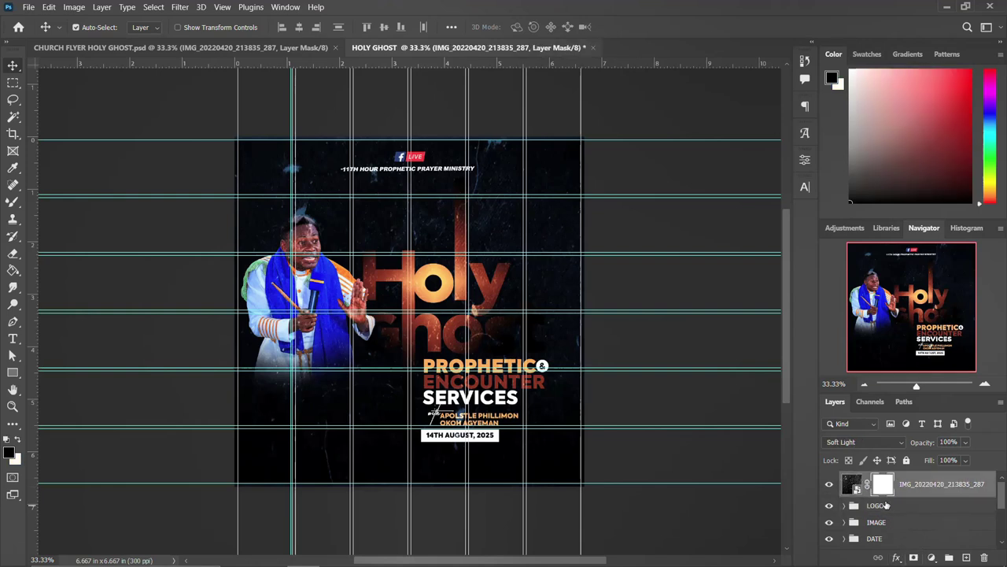
key(b)
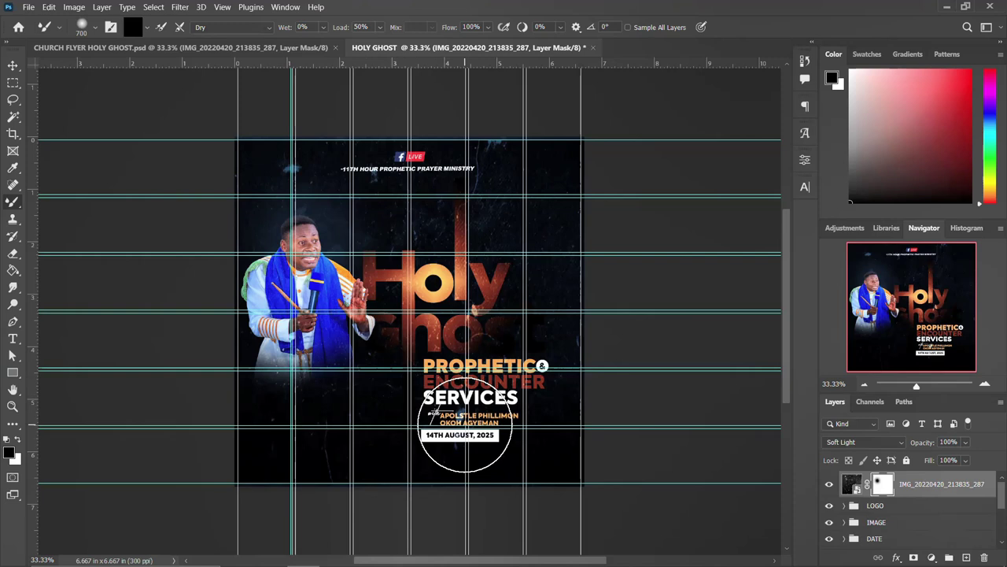
drag(473, 428, 458, 434)
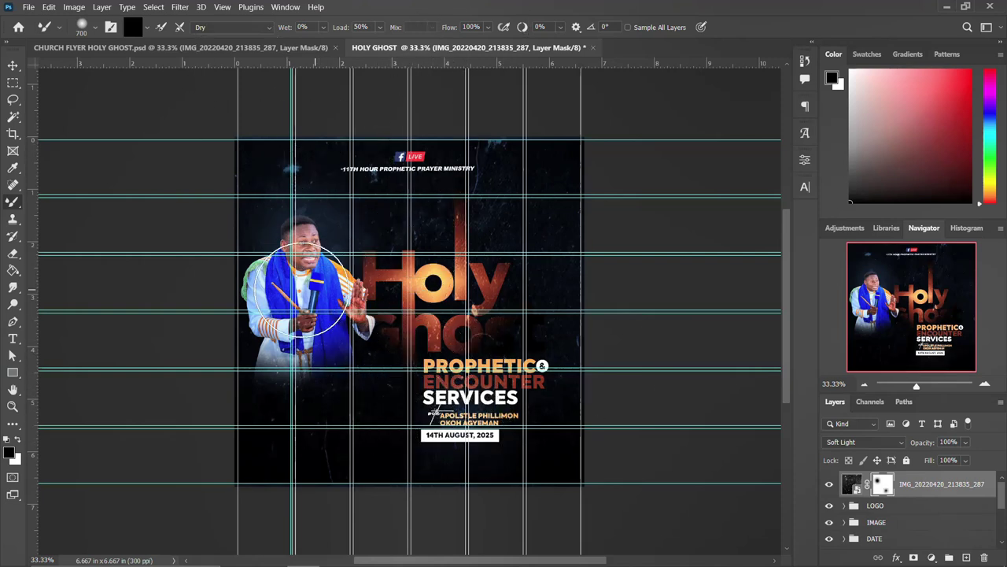
click(13, 66)
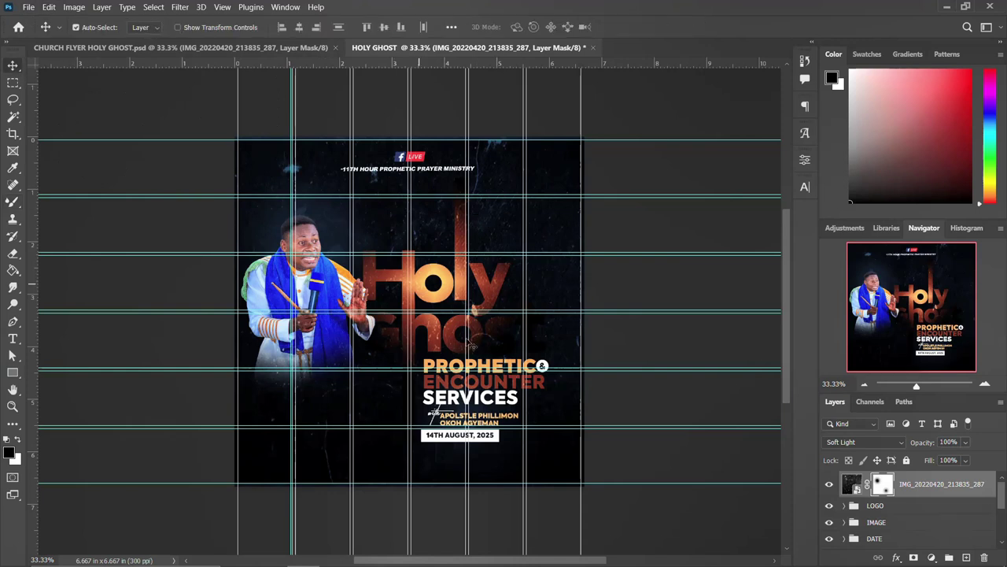
scroll(535, 295, down, 2)
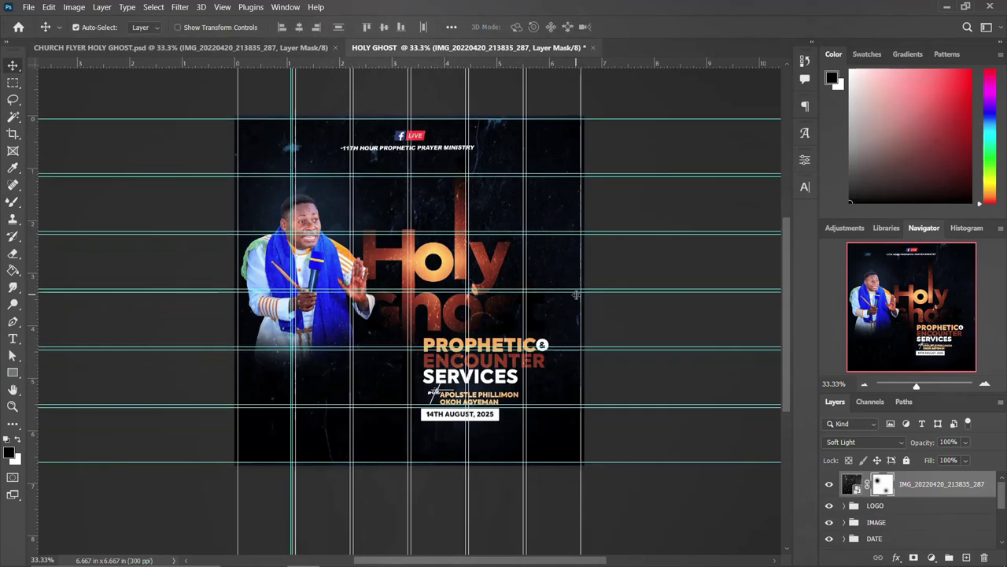
scroll(576, 294, up, 2)
scroll(578, 295, down, 2)
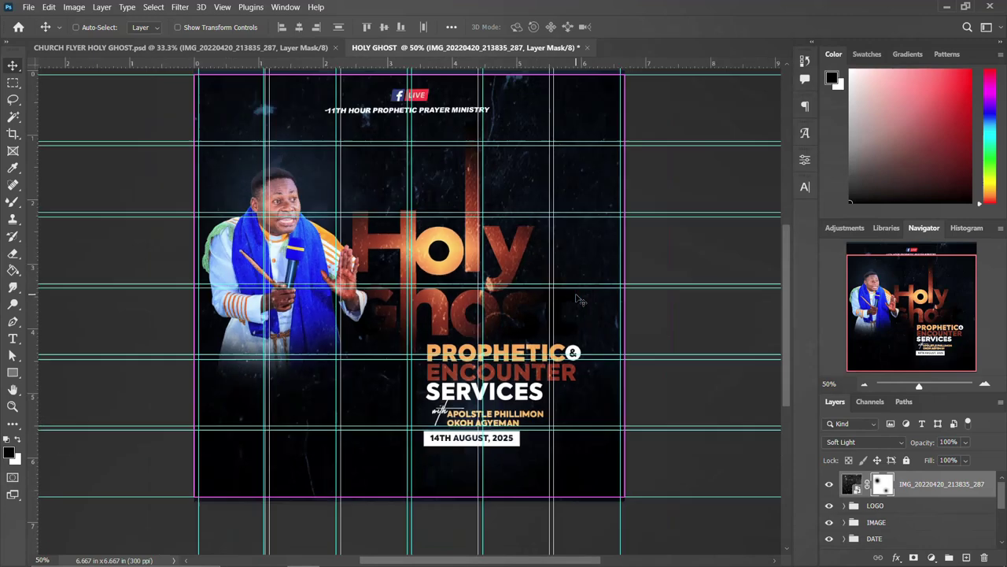
scroll(578, 297, down, 1)
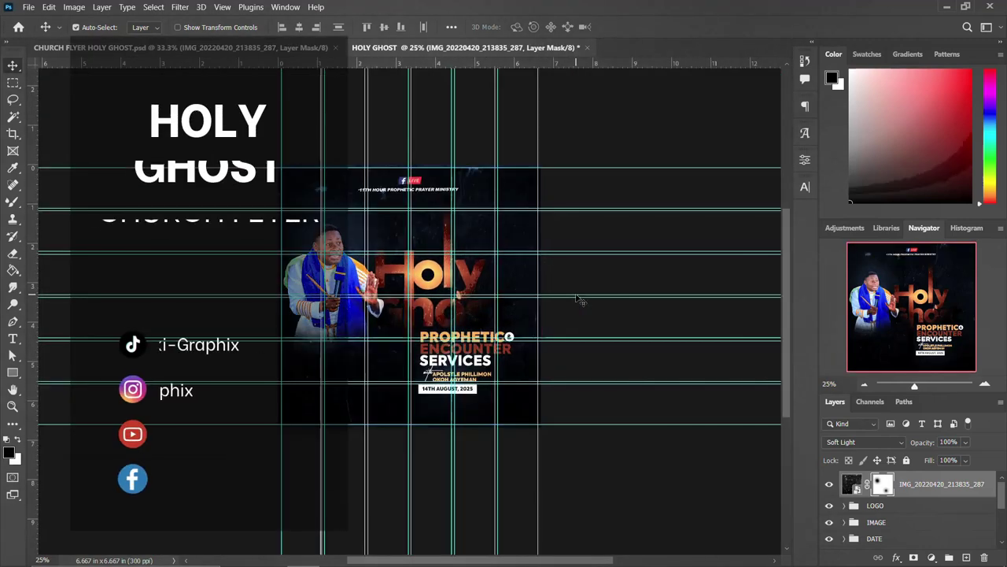
scroll(577, 294, up, 1)
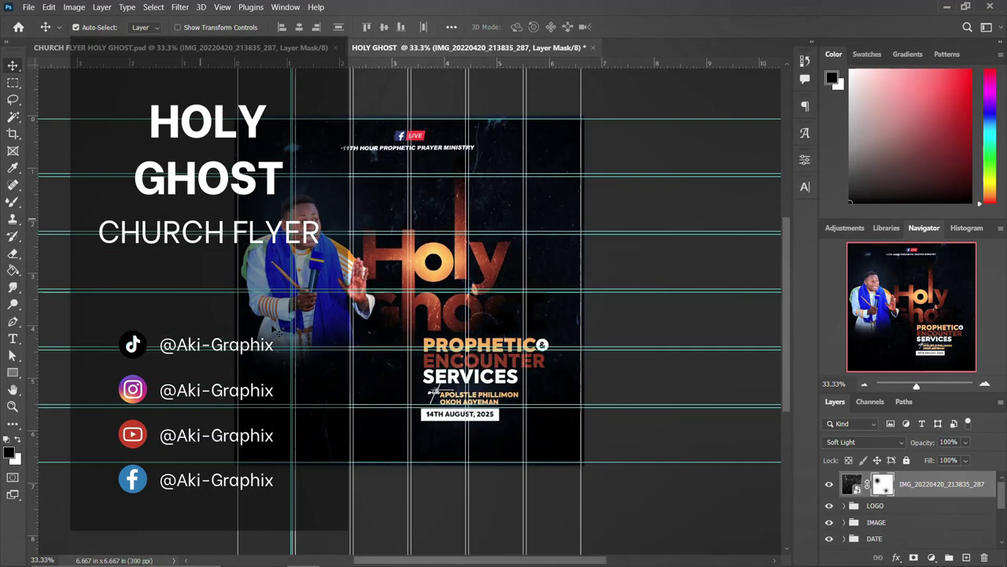